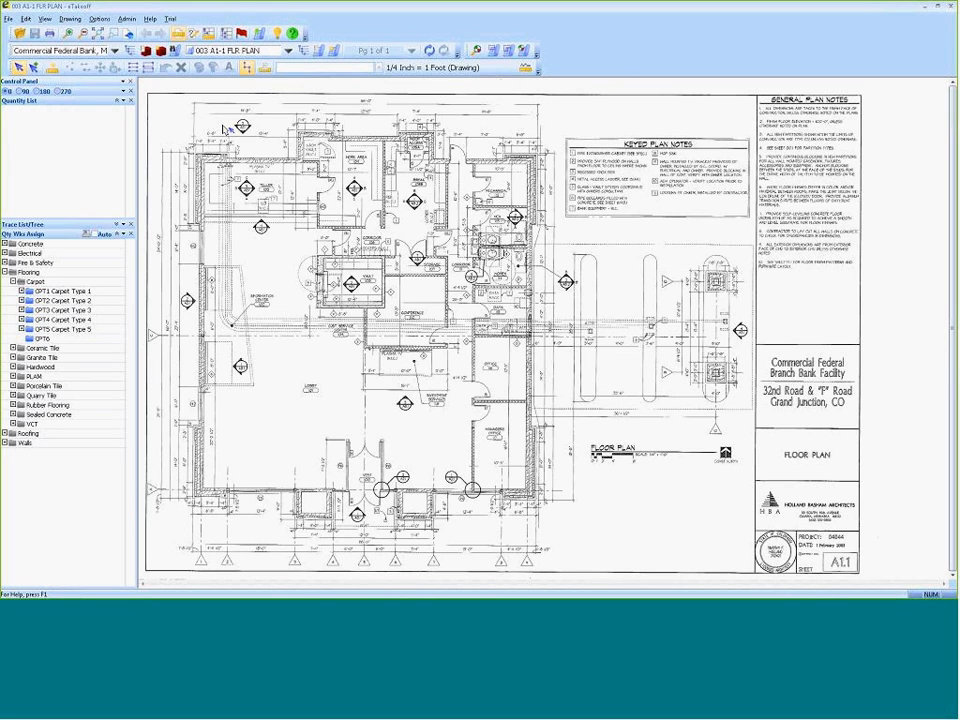
# Browse the available projects and the project's drawings, keeping the 003 A1-1 FLR PLAN drawing open.
pyautogui.click(88, 50)
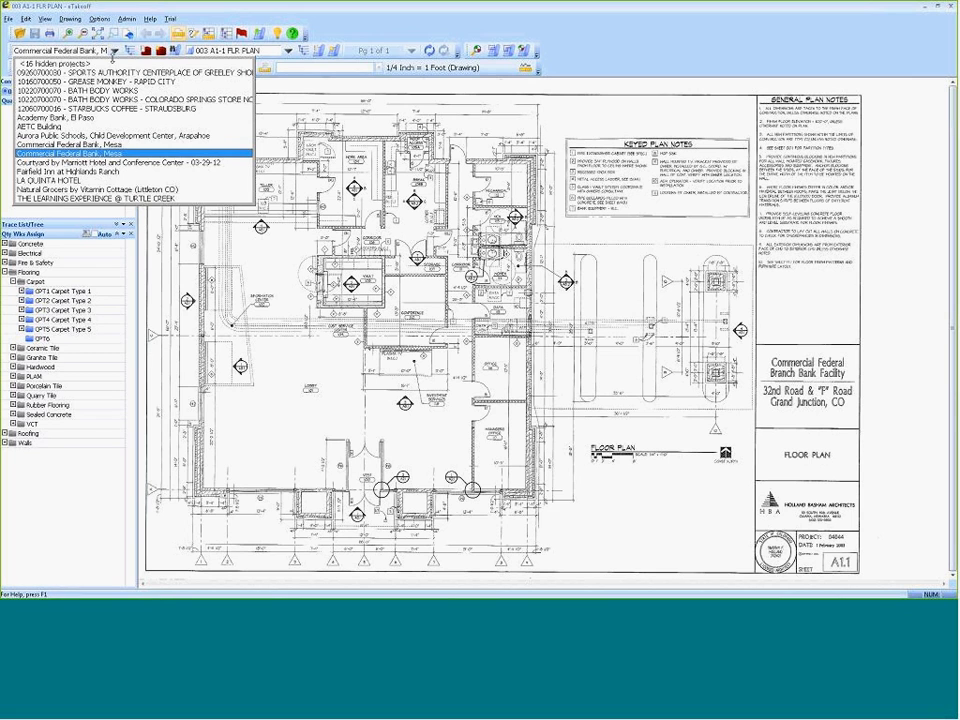
pyautogui.click(114, 51)
pyautogui.click(288, 50)
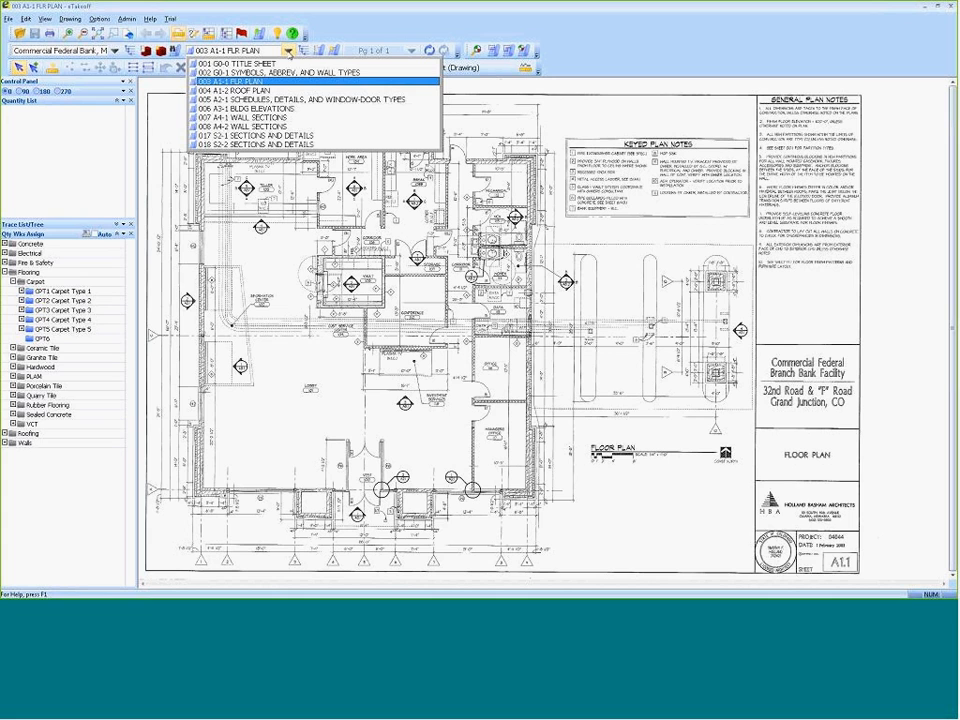
pyautogui.click(237, 81)
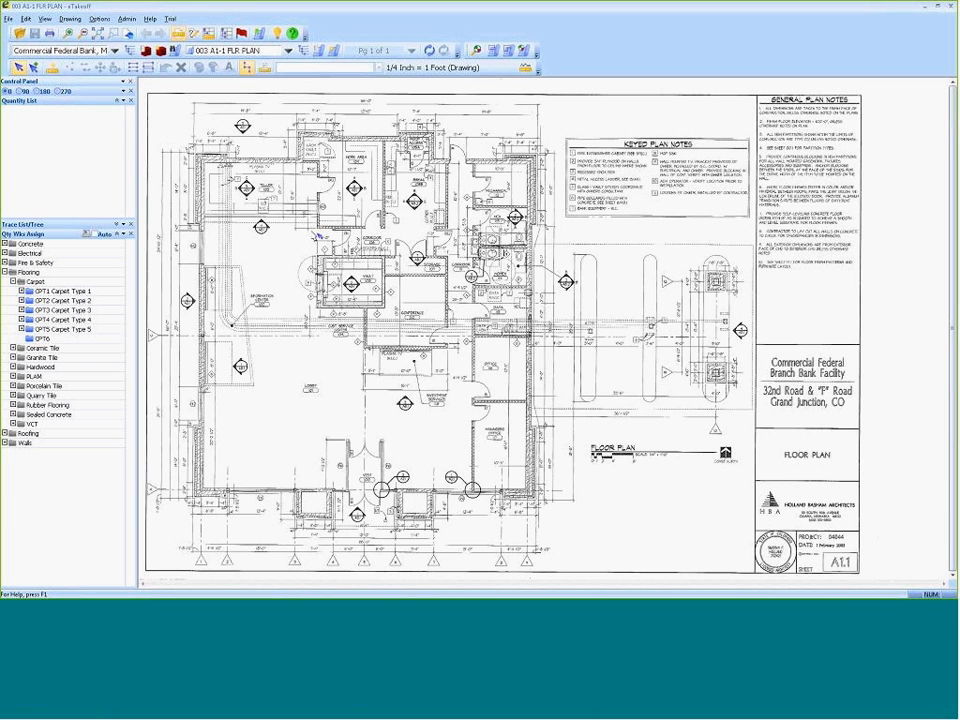
# Trace the conference room floor around its six corners with the generic Area trace, covering about 185 sq ft.
pyautogui.click(116, 225)
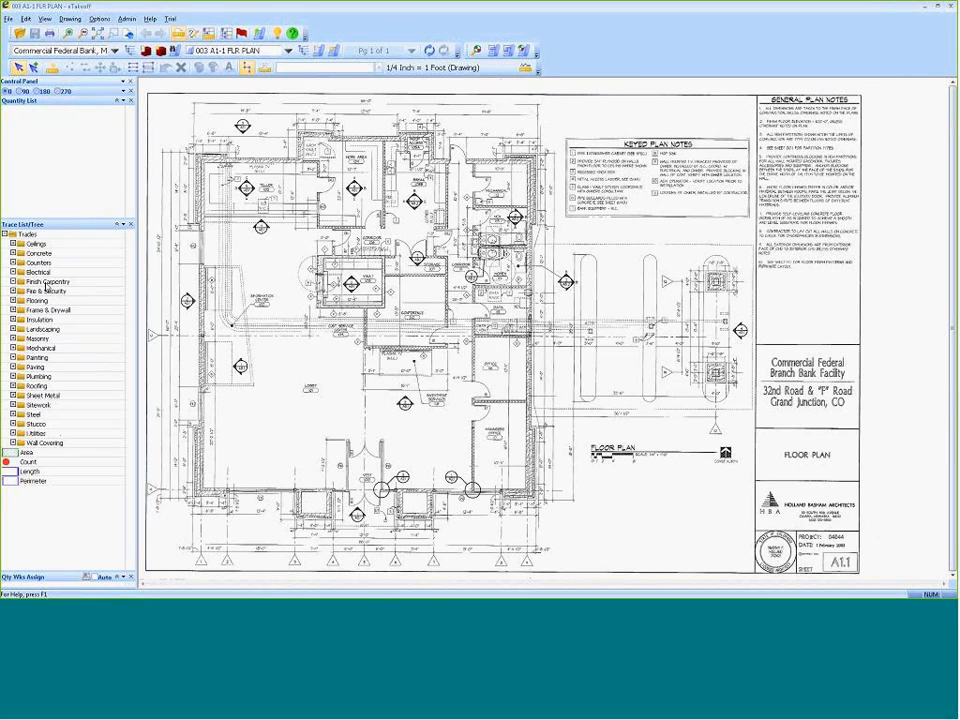
pyautogui.click(43, 455)
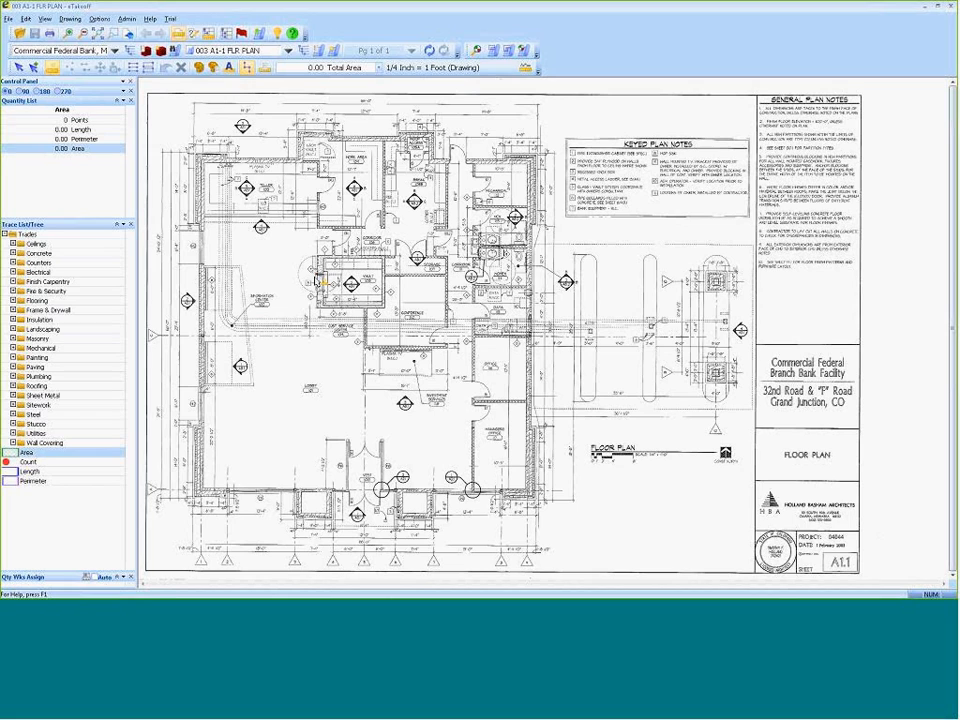
pyautogui.click(384, 276)
pyautogui.click(446, 276)
pyautogui.click(446, 343)
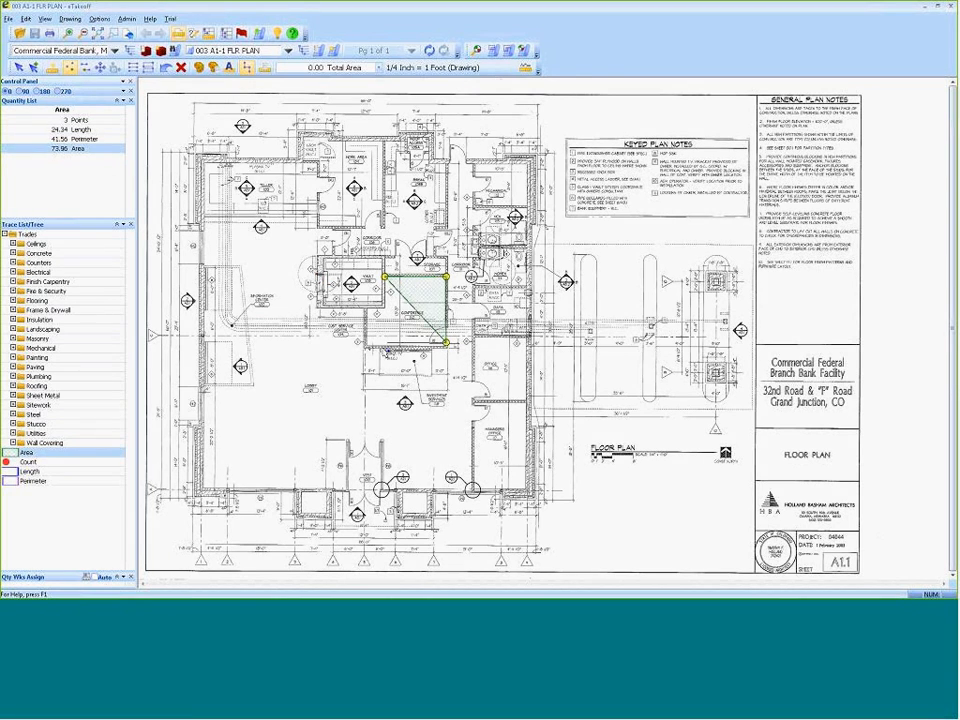
pyautogui.click(366, 343)
pyautogui.press('BackSpace')
pyautogui.press('BackSpace')
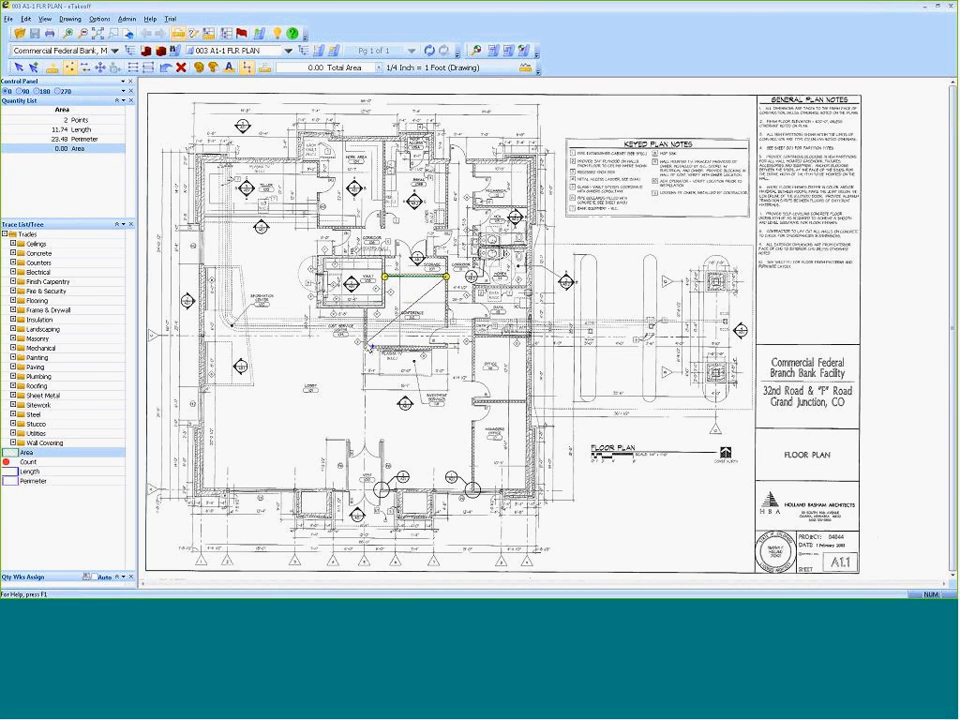
pyautogui.click(446, 346)
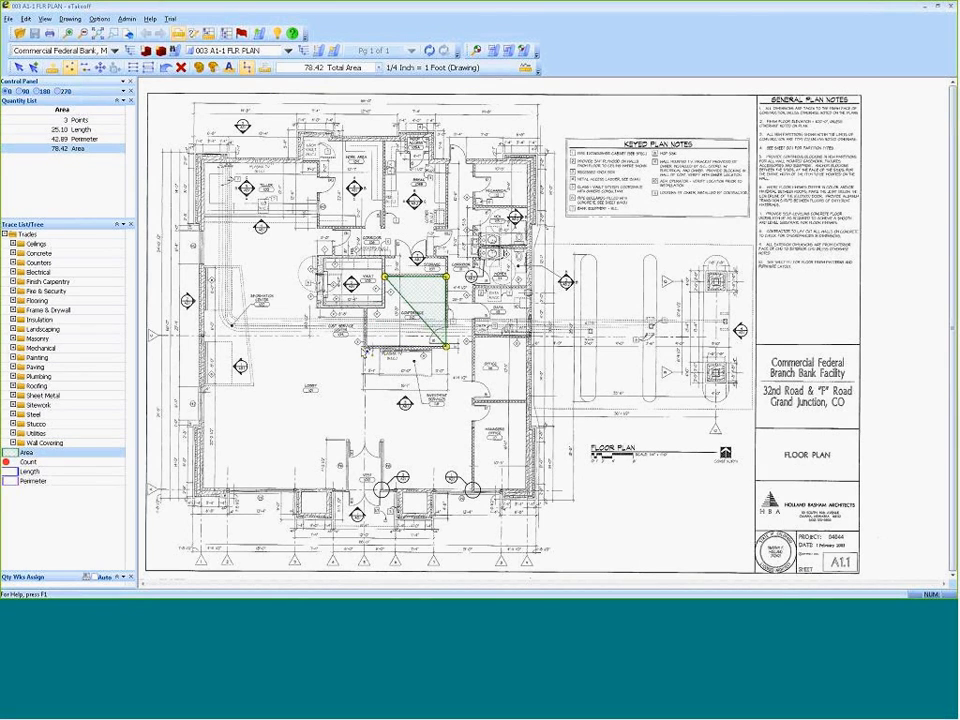
pyautogui.click(365, 347)
pyautogui.click(365, 307)
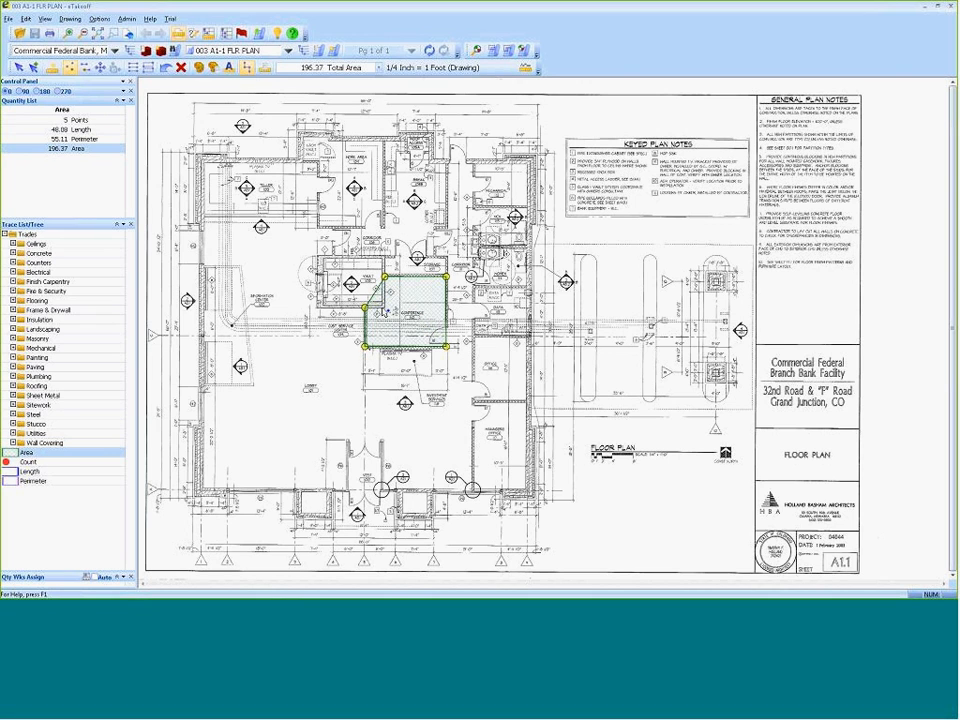
pyautogui.doubleClick(386, 308)
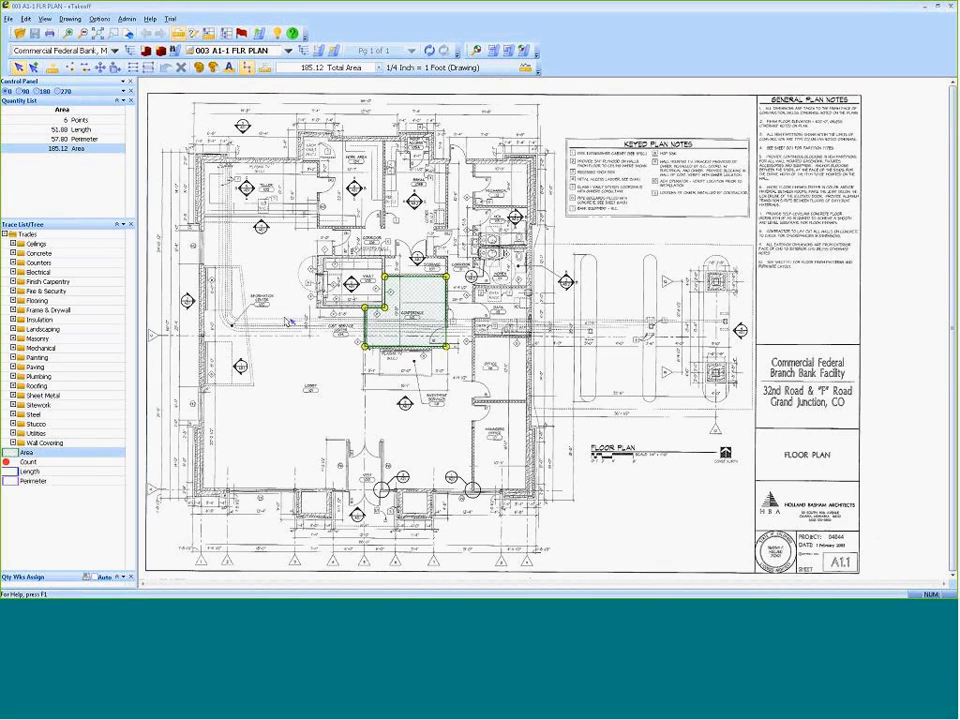
pyautogui.click(248, 364)
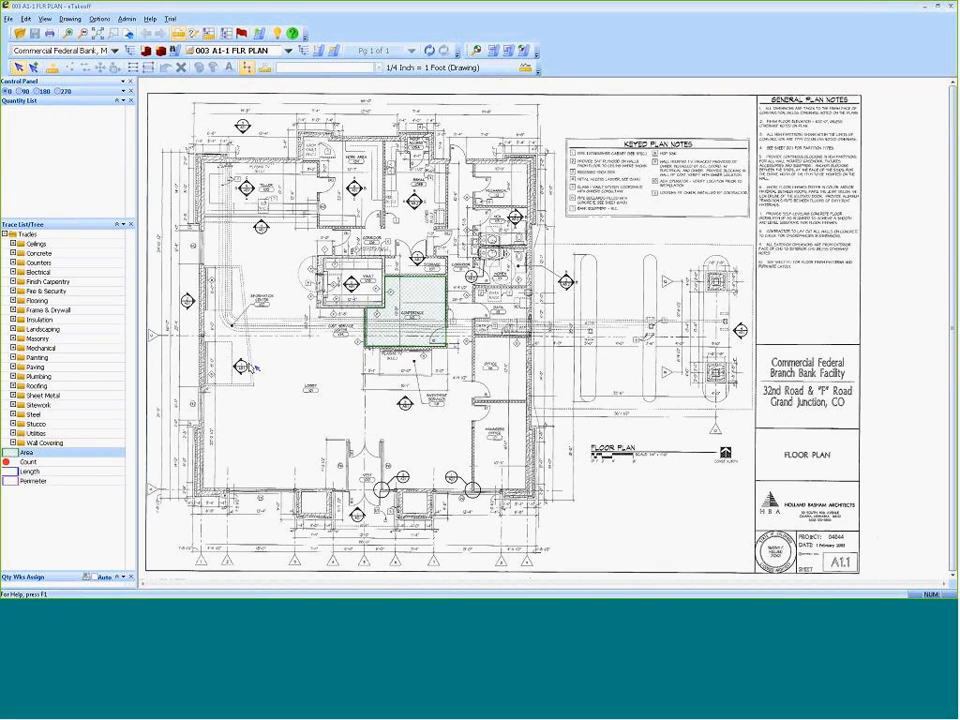
pyautogui.click(418, 303)
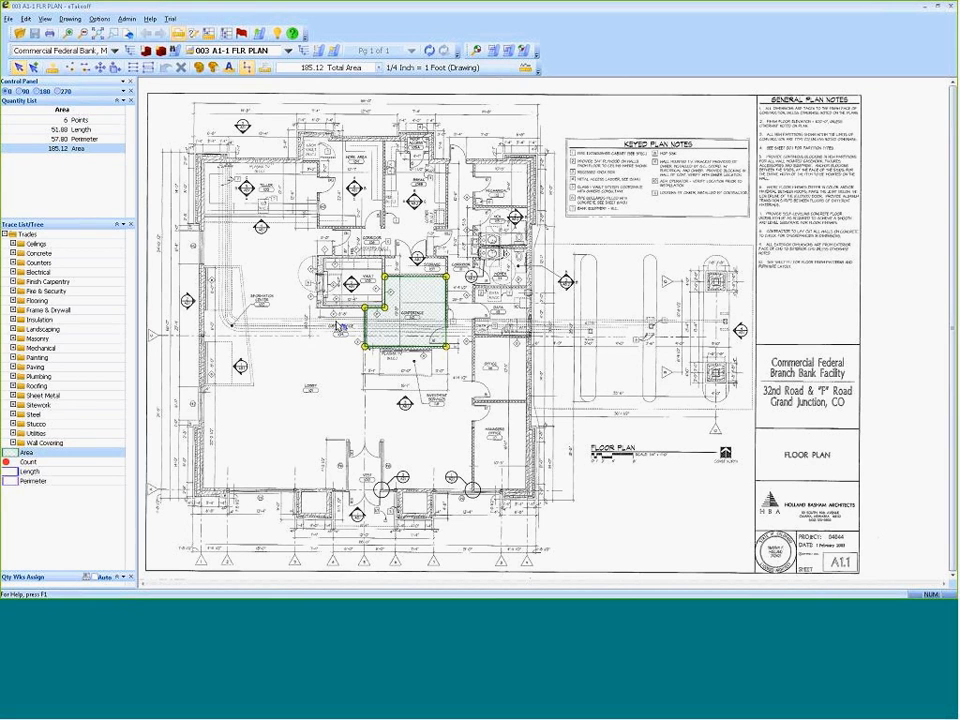
# Trace the work area's interior walls with the generic Length trace, about 44 ft long.
pyautogui.click(40, 471)
pyautogui.click(385, 142)
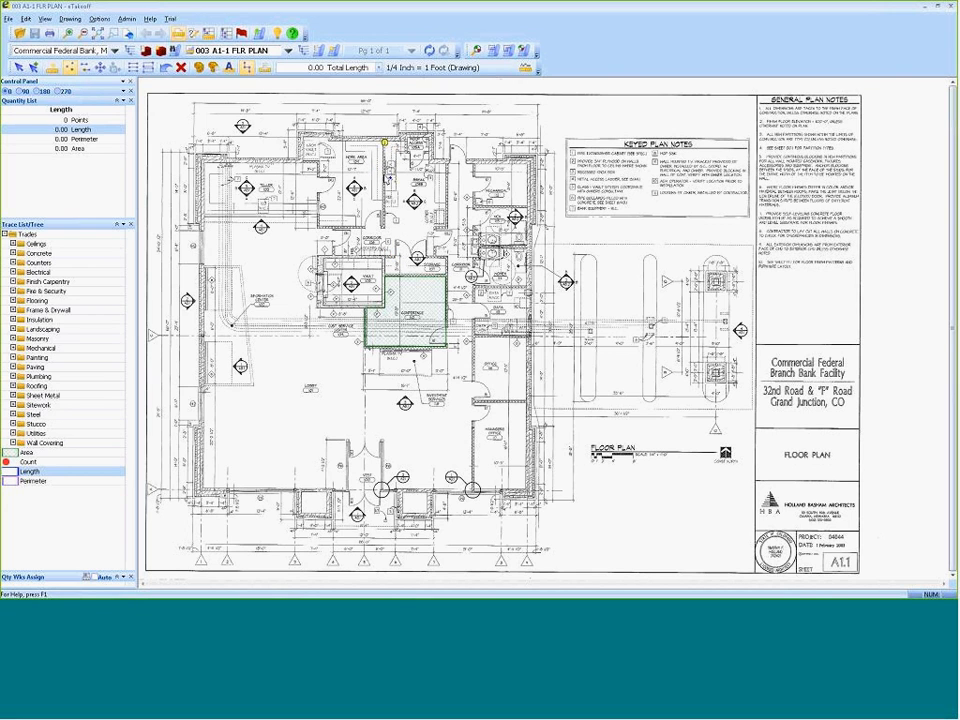
pyautogui.click(385, 226)
pyautogui.click(319, 226)
pyautogui.click(319, 162)
pyautogui.click(303, 161)
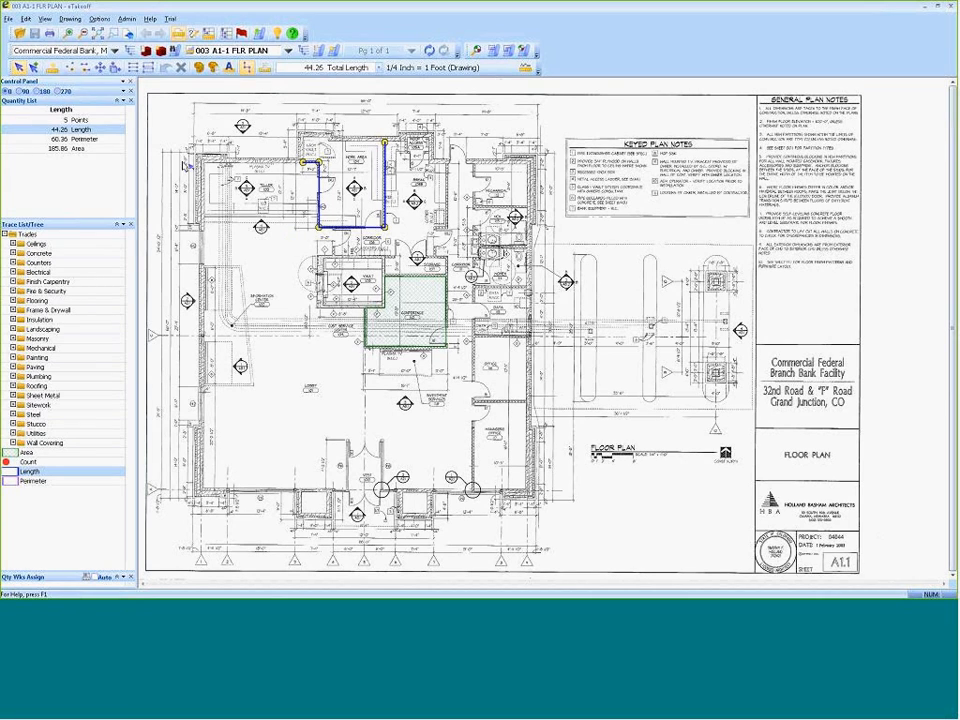
# Select the conference room area trace and the work area length trace together and delete them.
pyautogui.click(34, 67)
pyautogui.moveTo(236, 124)
pyautogui.mouseDown()
pyautogui.moveTo(440, 332)
pyautogui.moveTo(490, 416)
pyautogui.mouseUp()
pyautogui.press('Delete')
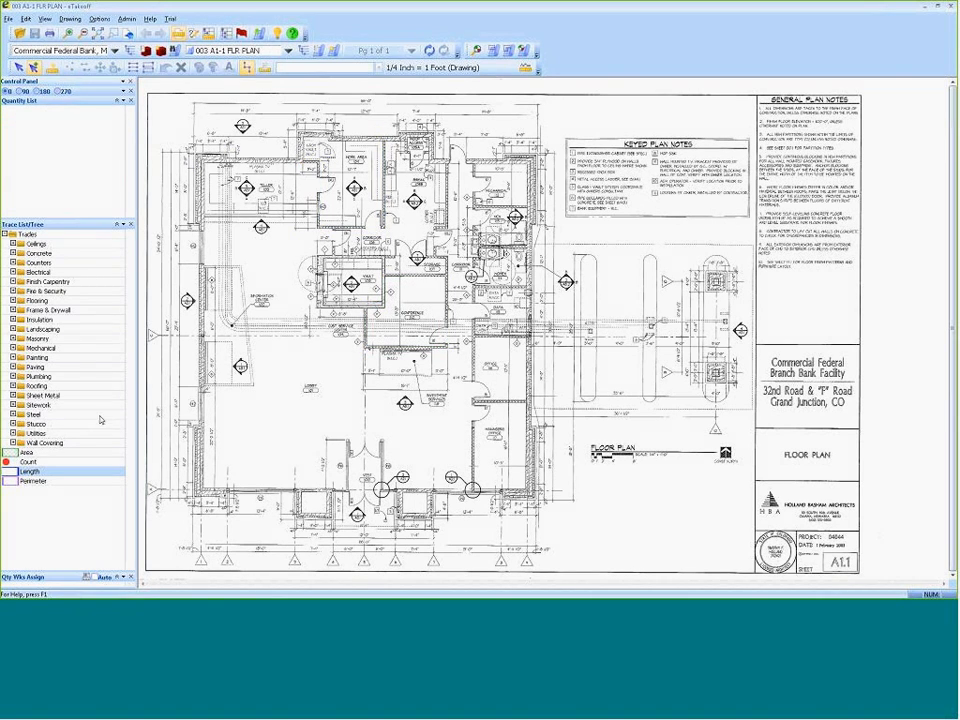
# Trace the work area's walls as a Frame & Drywall "2X4 Wall - Length, Studs & Drywall", about 45 ft long.
pyautogui.click(13, 310)
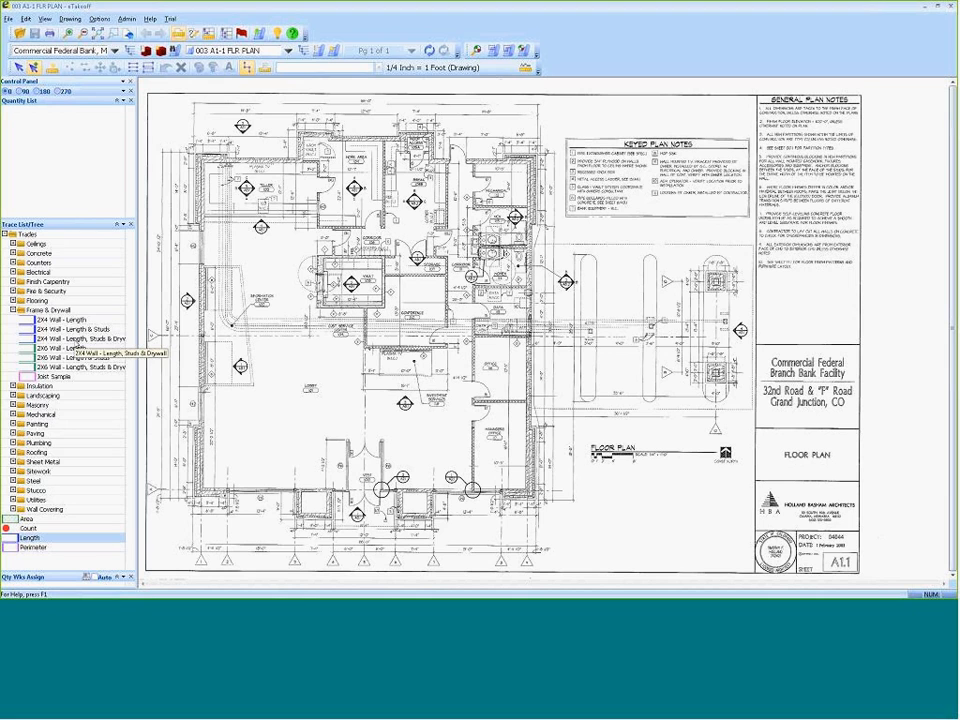
pyautogui.click(70, 340)
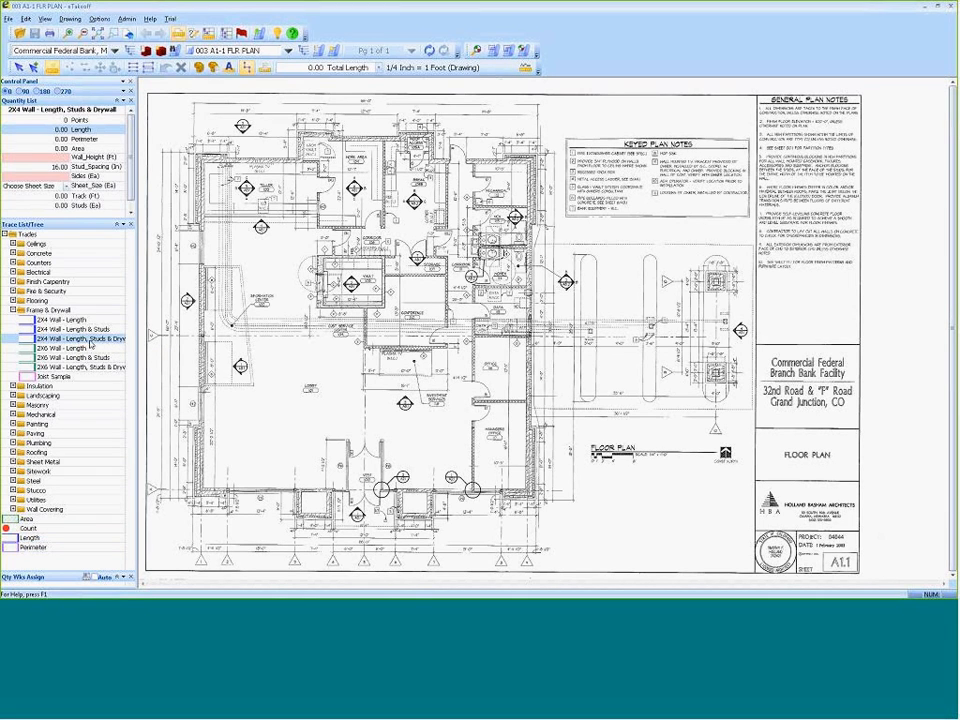
pyautogui.moveTo(106, 219); pyautogui.dragTo(105, 252)
pyautogui.click(386, 141)
pyautogui.click(386, 228)
pyautogui.click(320, 228)
pyautogui.click(320, 160)
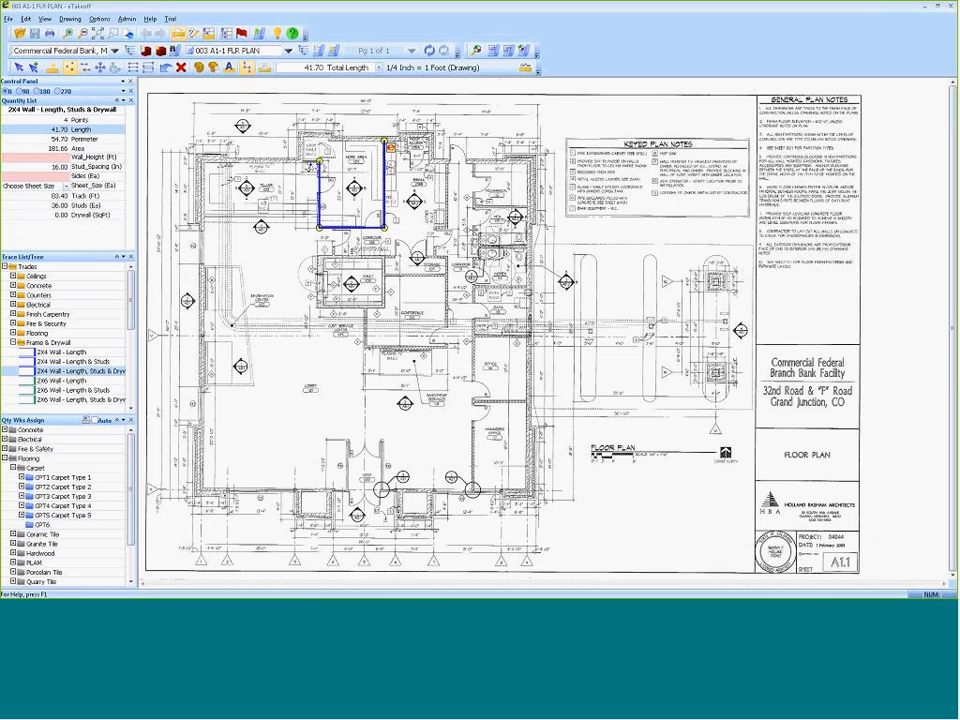
pyautogui.click(303, 160)
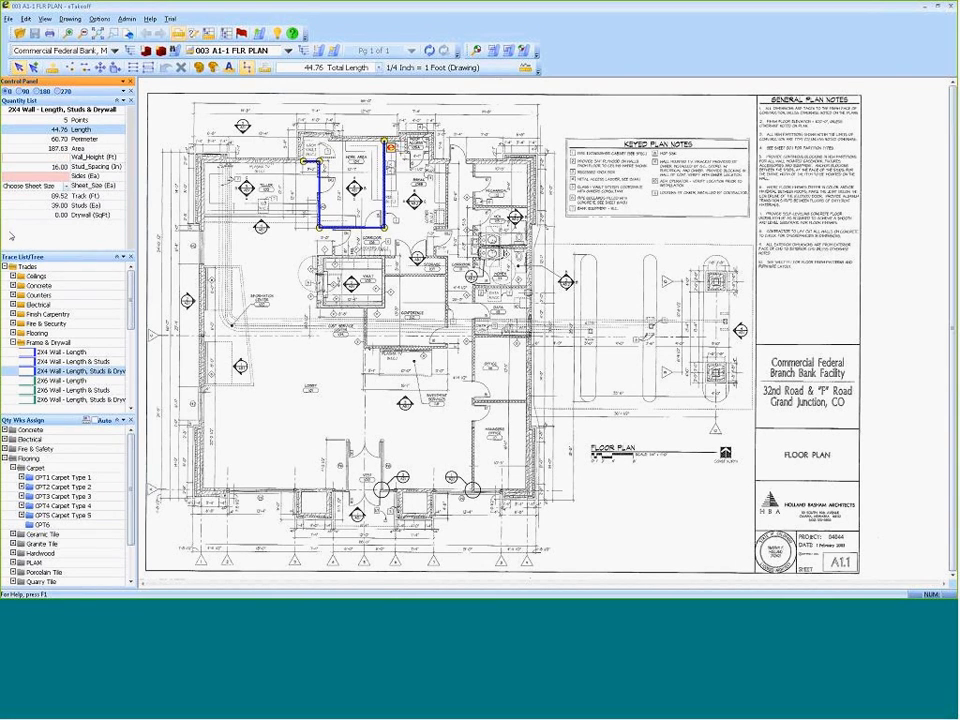
# Set the traced 2X4 wall's height to 12 ft, its sides to 2 and its drywall sheet size to 4 X 8.
pyautogui.write('2')
pyautogui.press('Return')
pyautogui.press('Return')
pyautogui.press('capslock')
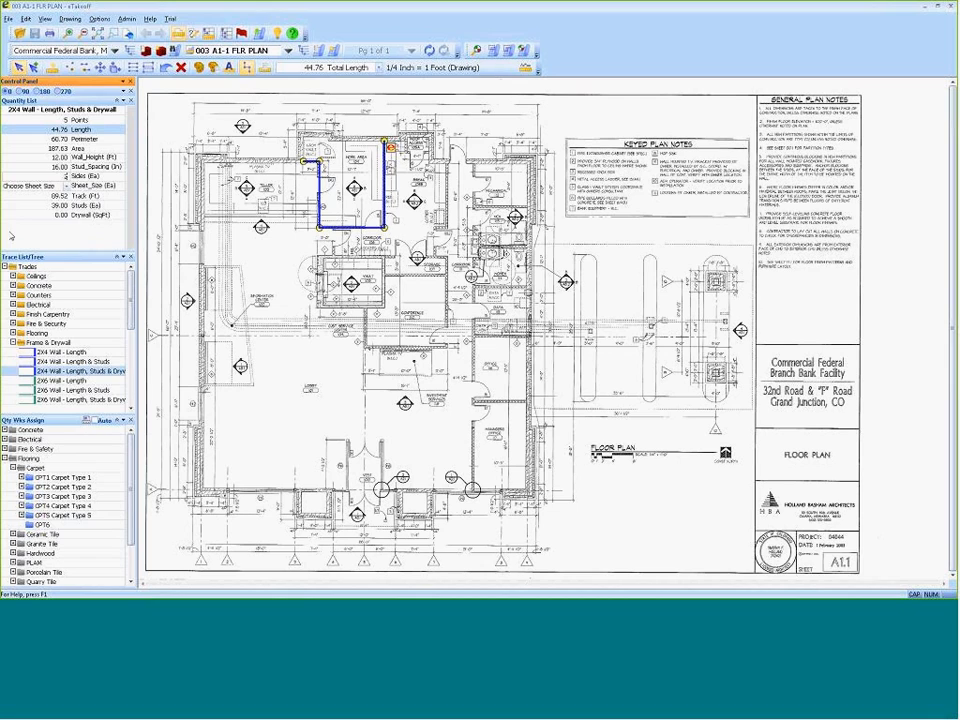
pyautogui.click(67, 187)
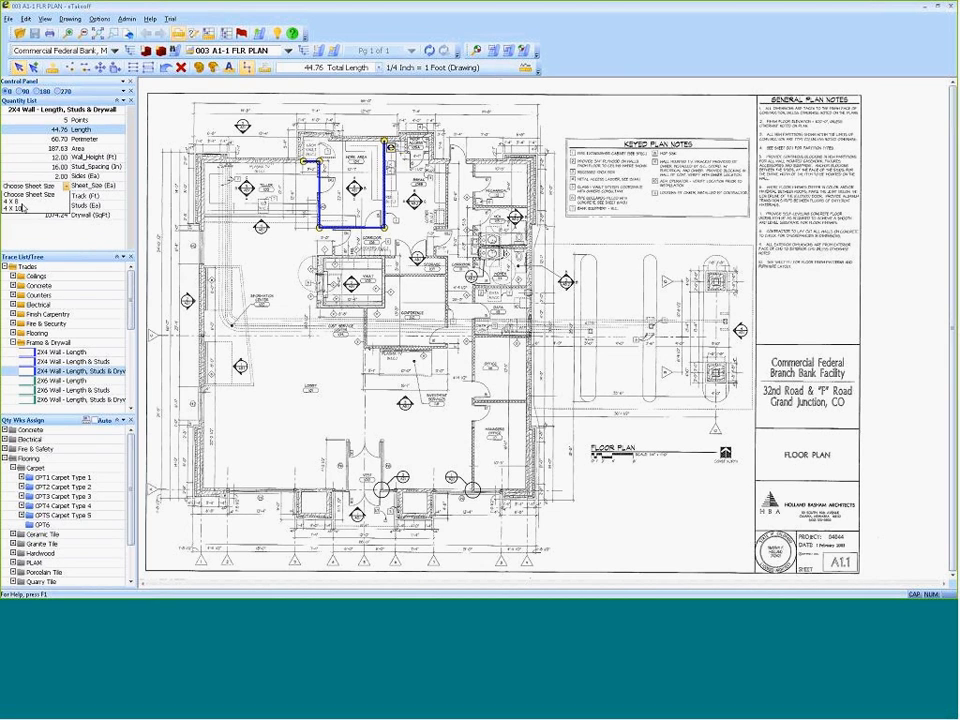
pyautogui.click(16, 202)
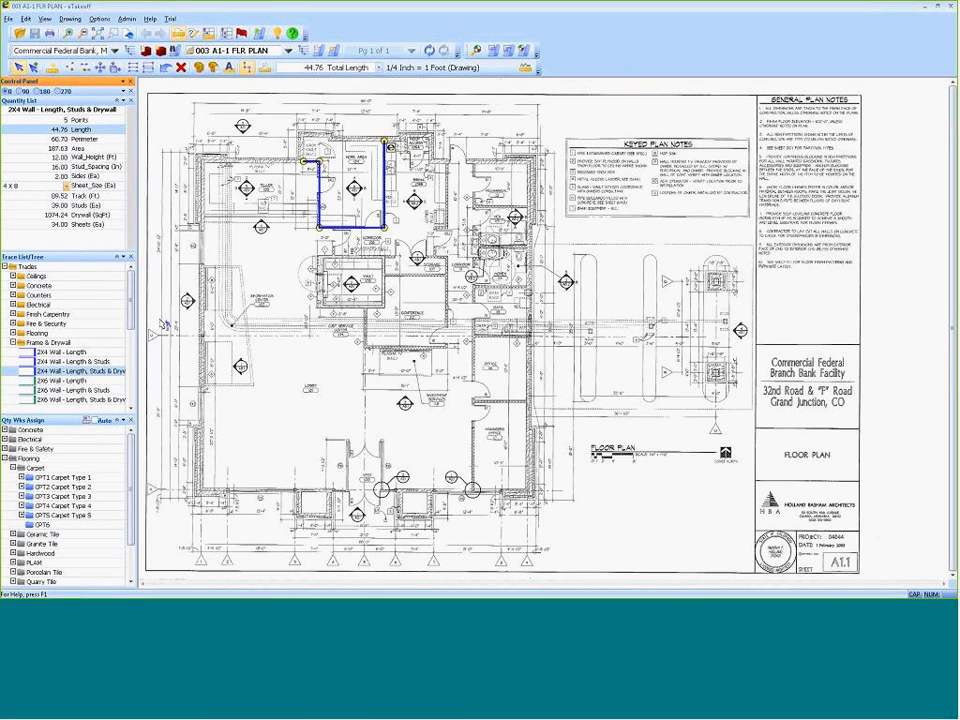
# Collapse the trace list and examine the carpet items under Flooring in the Quantity Worksheet.
pyautogui.click(13, 342)
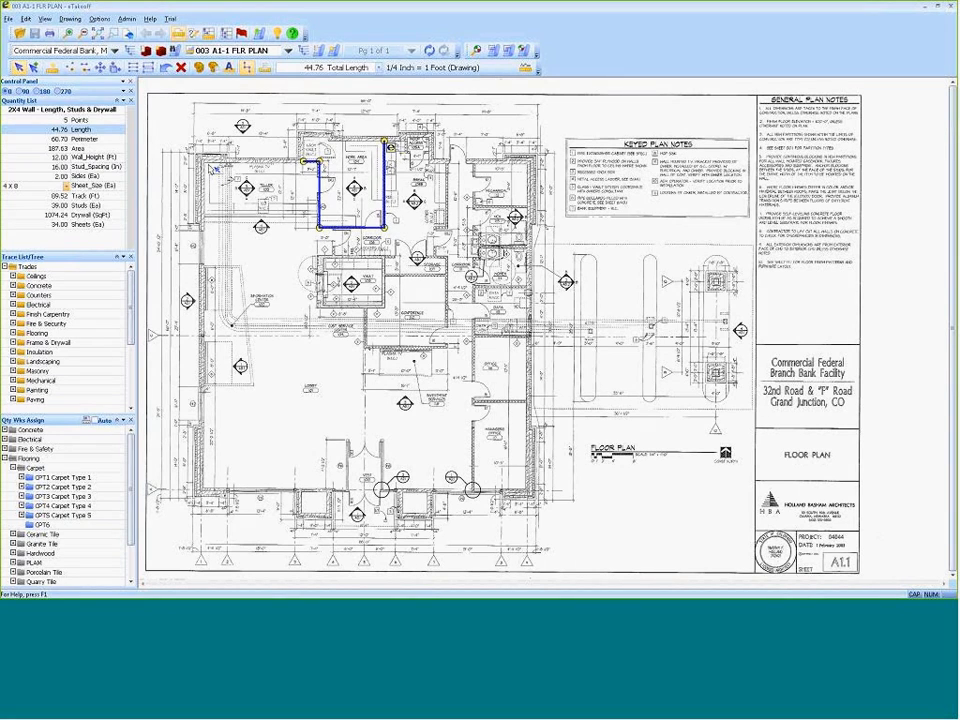
pyautogui.click(117, 258)
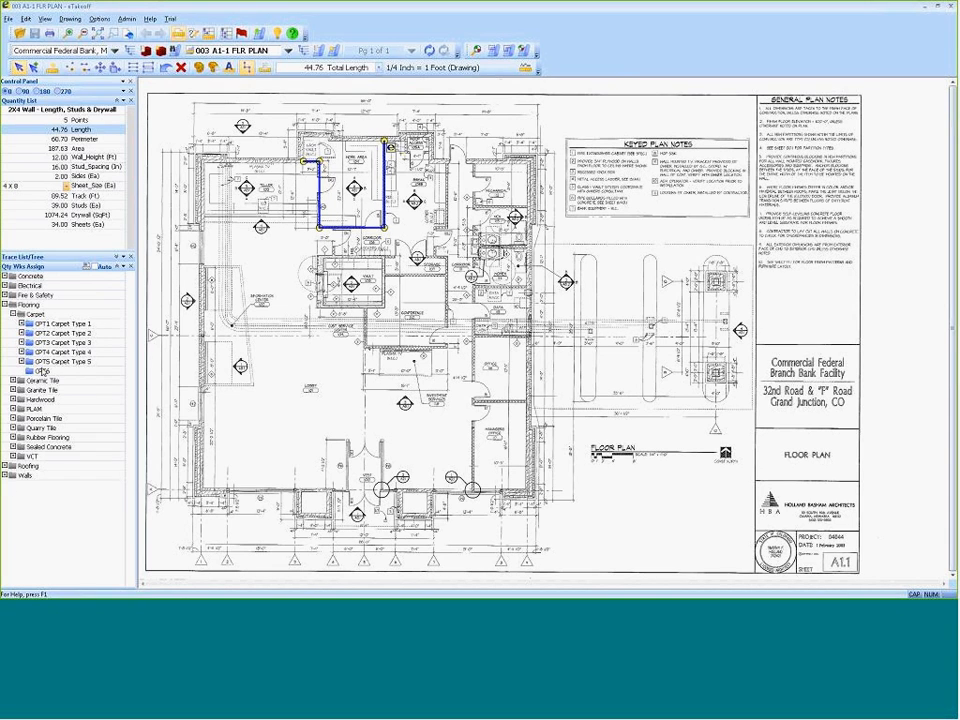
pyautogui.click(227, 33)
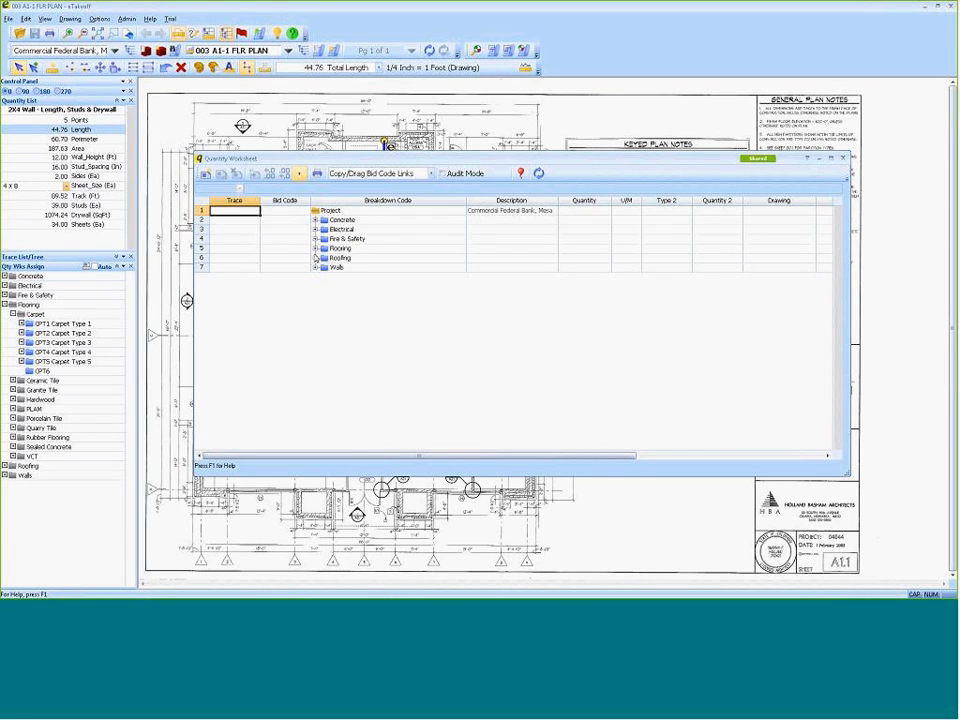
pyautogui.click(316, 248)
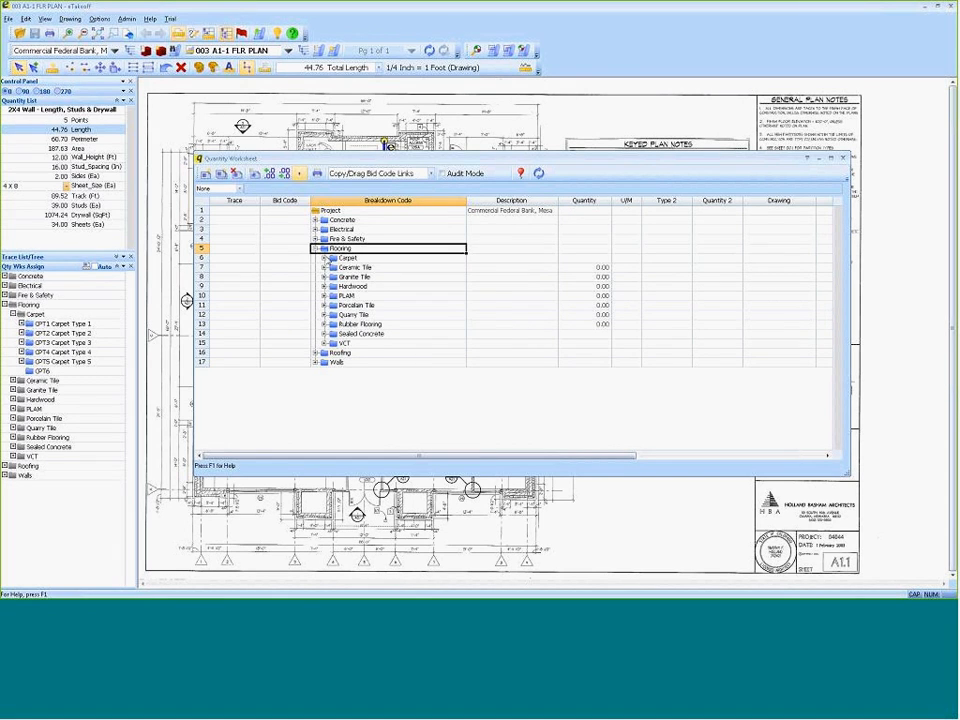
pyautogui.click(323, 257)
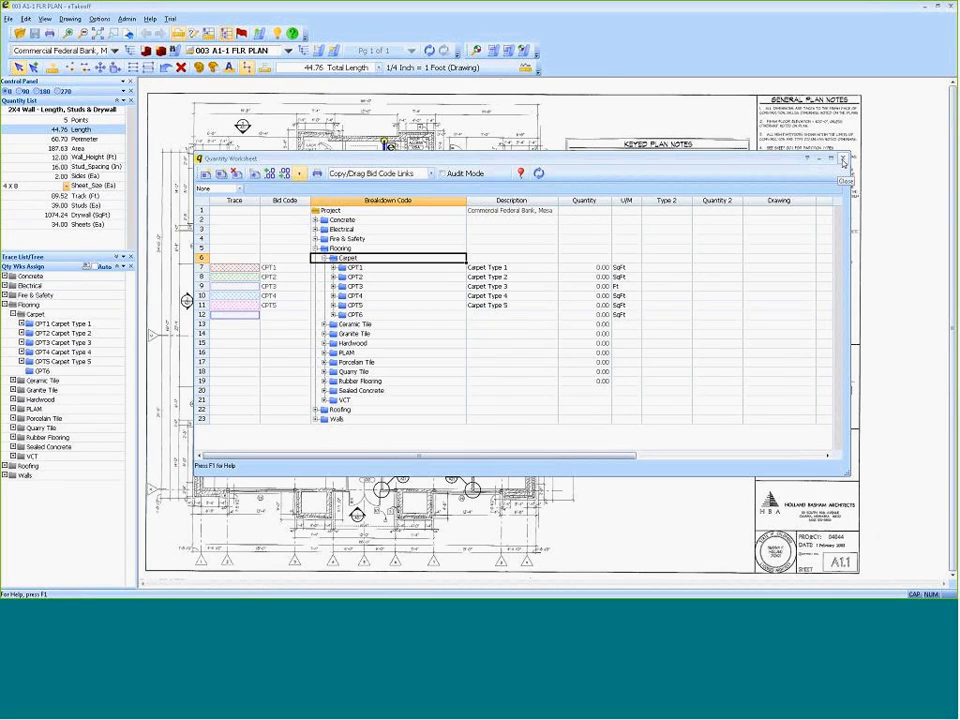
pyautogui.click(843, 160)
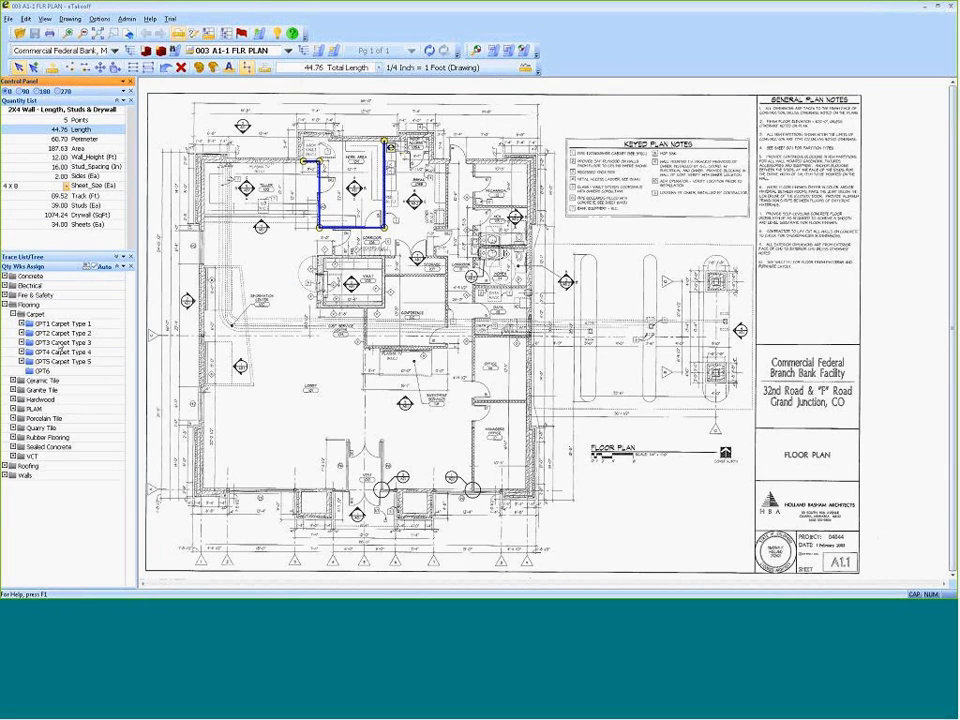
# Trace the conference room floor around its six corners as CPT1 Carpet Type 1, covering about 185 sq ft.
pyautogui.click(58, 324)
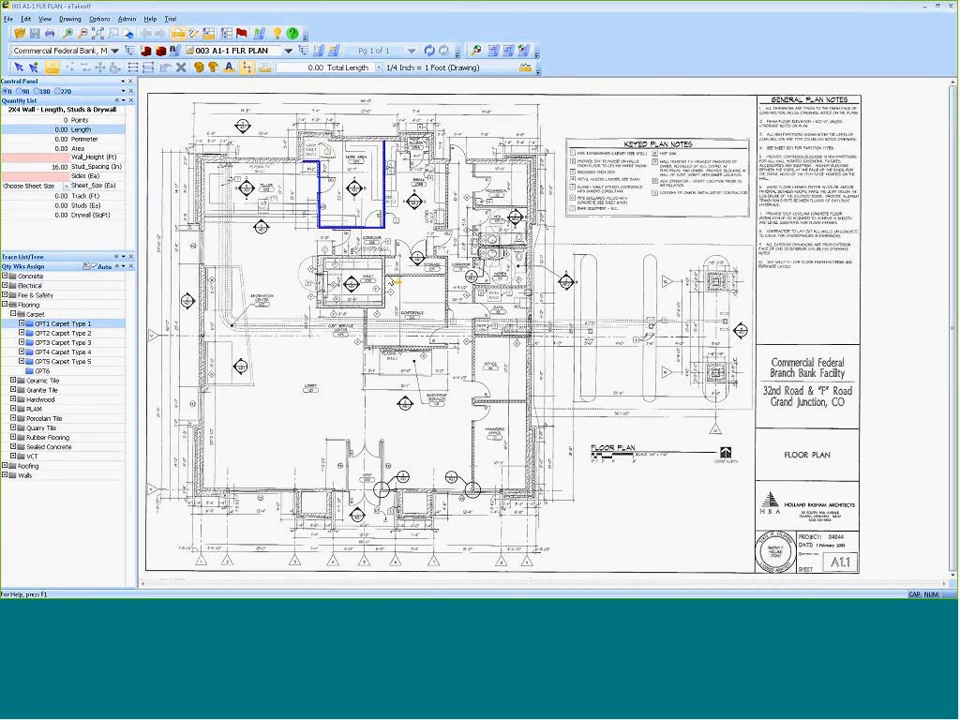
pyautogui.click(385, 276)
pyautogui.click(445, 276)
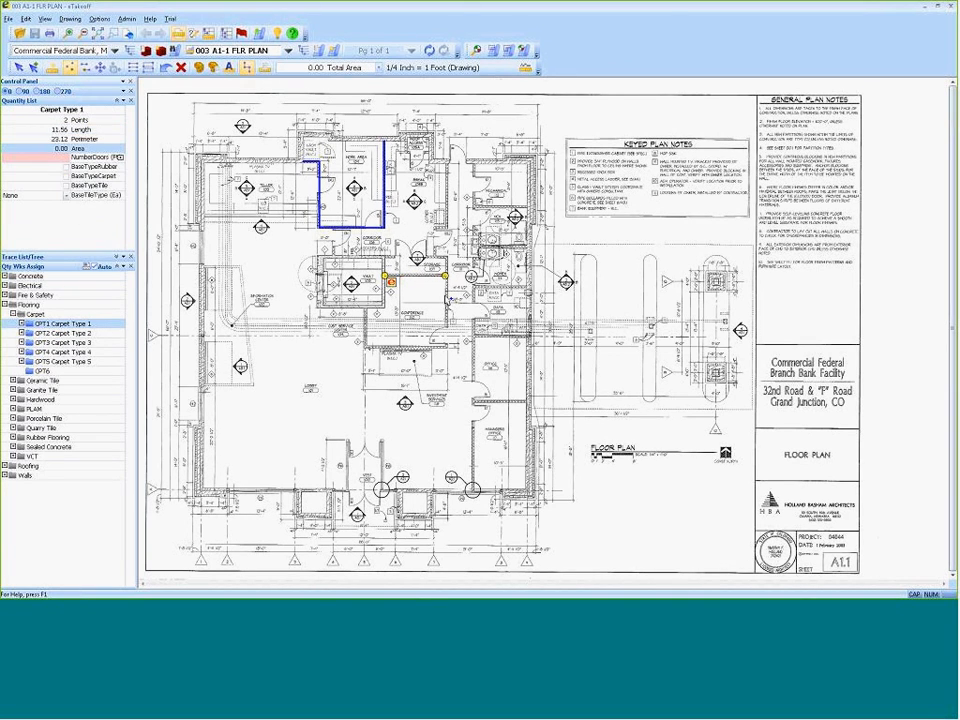
pyautogui.click(445, 347)
pyautogui.click(366, 347)
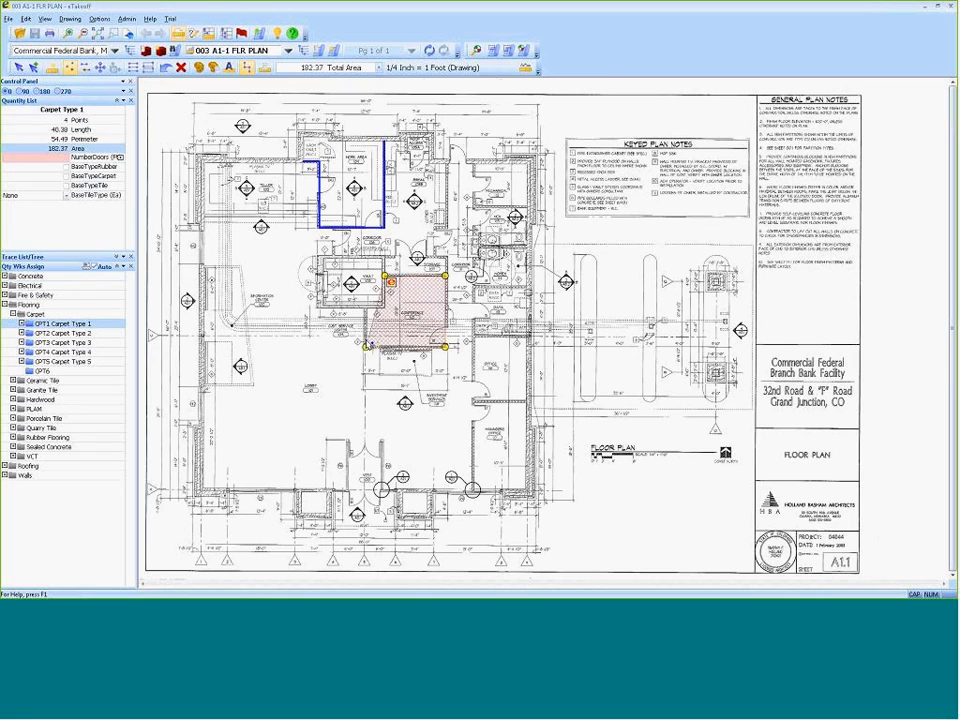
pyautogui.click(366, 308)
pyautogui.click(383, 308)
pyautogui.press('Escape')
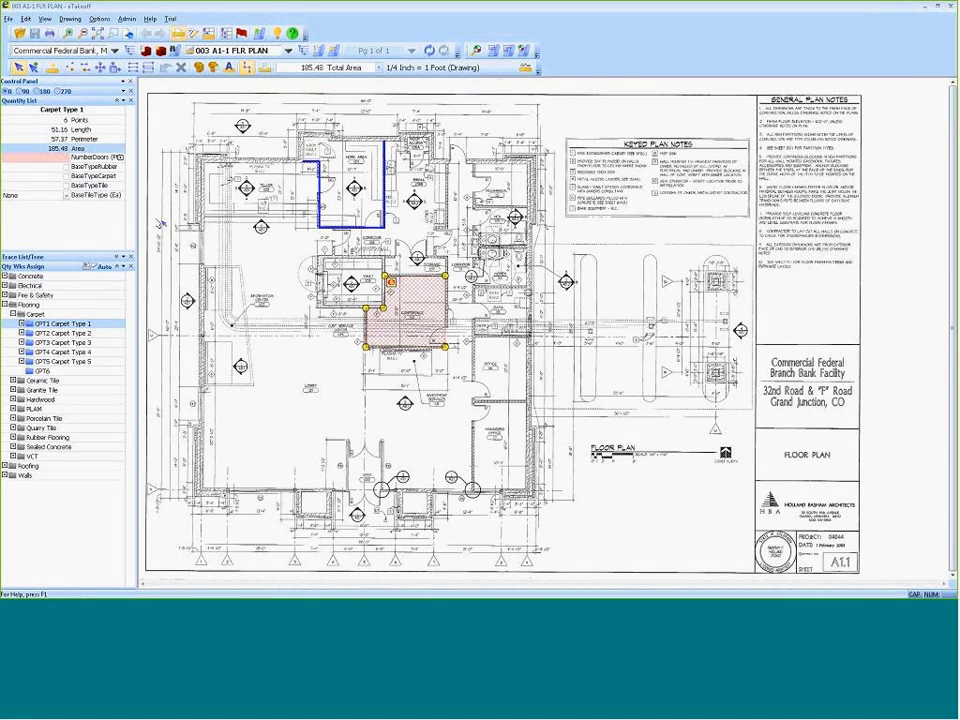
# Set the carpet trace's number of doors to 1, enable rubber base for it and finish the trace.
pyautogui.click(69, 161)
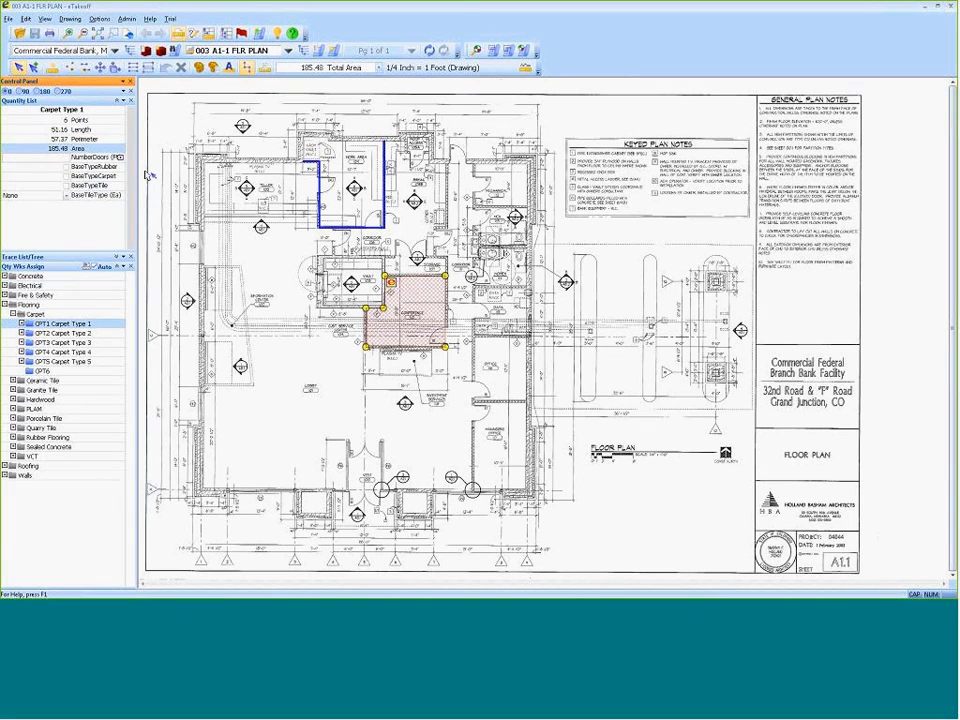
pyautogui.press('Escape')
pyautogui.click(66, 167)
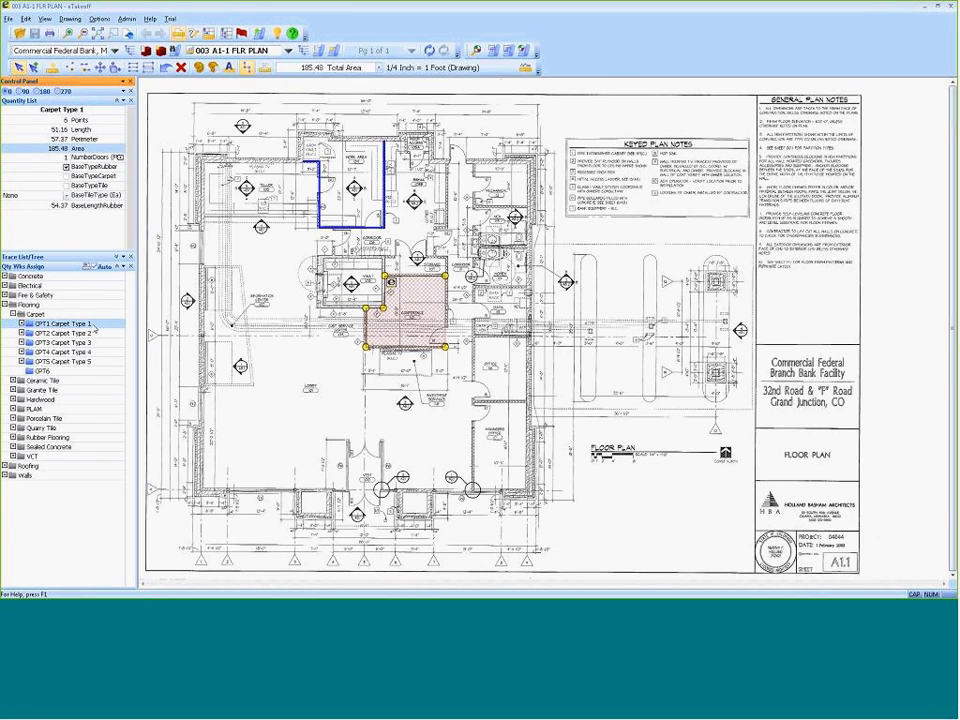
pyautogui.click(416, 381)
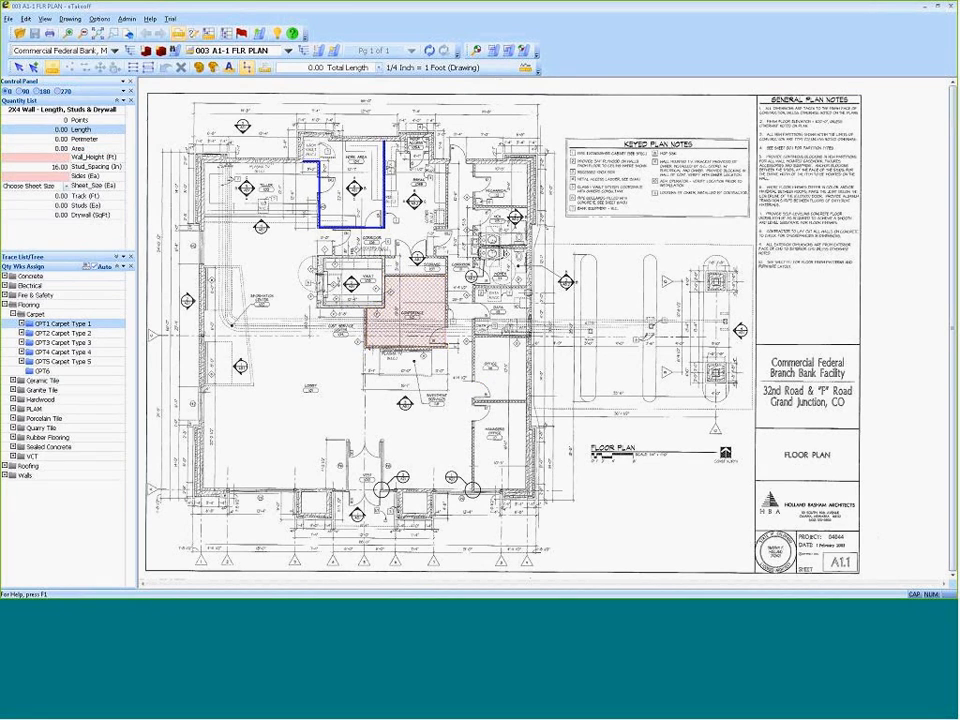
# Trace the office floor below the restrooms as CPT1 Carpet Type 1, about 119 sq ft, with 1 door and rubber base enabled.
pyautogui.click(526, 337)
pyautogui.click(526, 399)
pyautogui.click(473, 399)
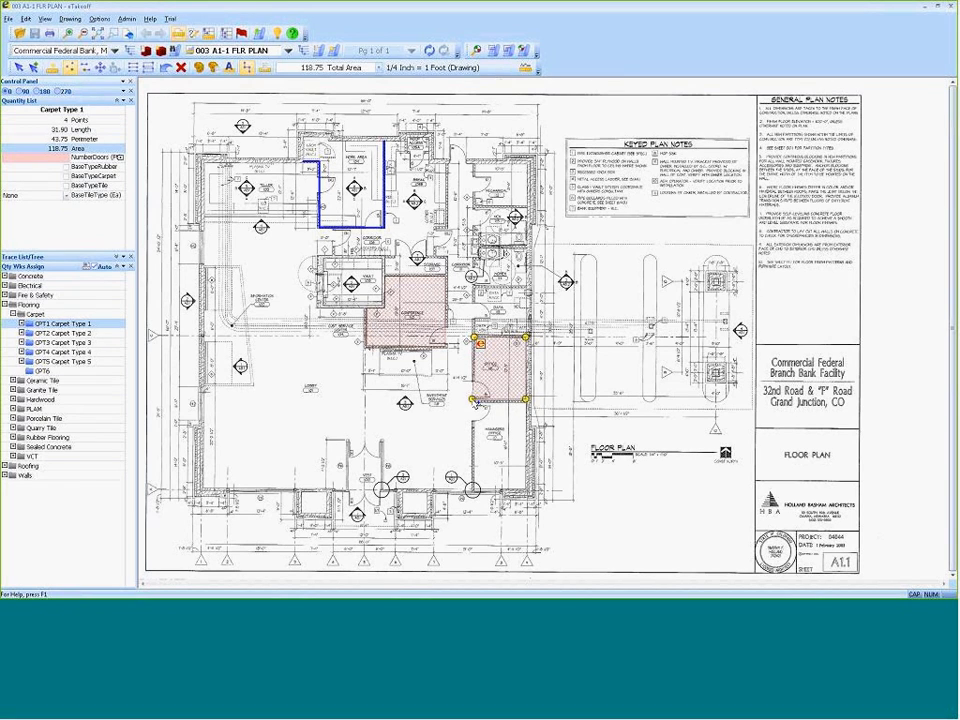
pyautogui.click(60, 158)
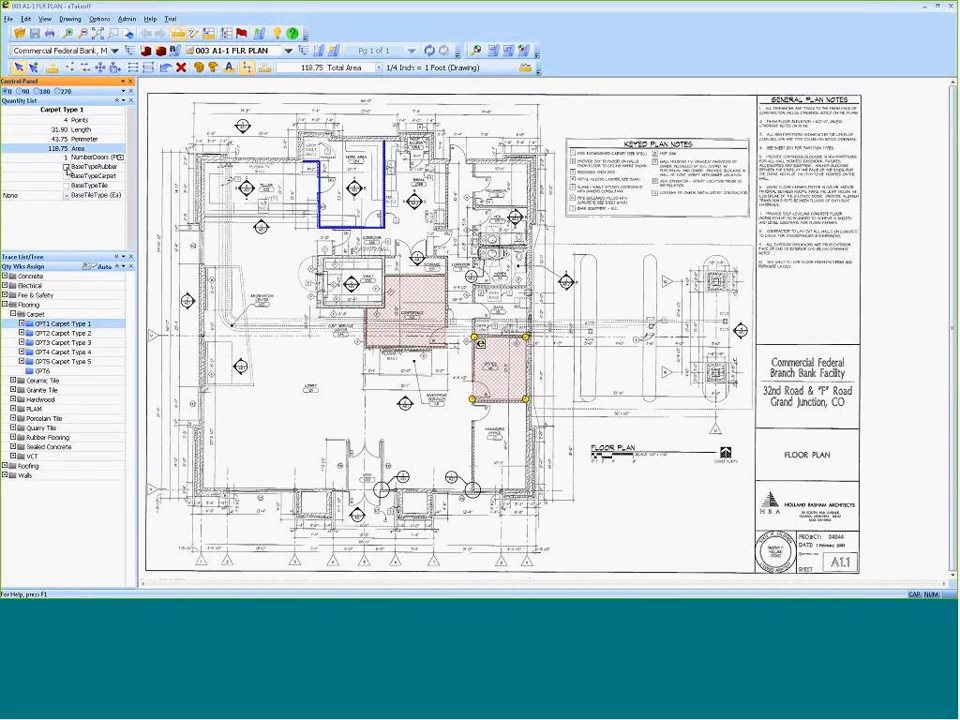
pyautogui.click(66, 167)
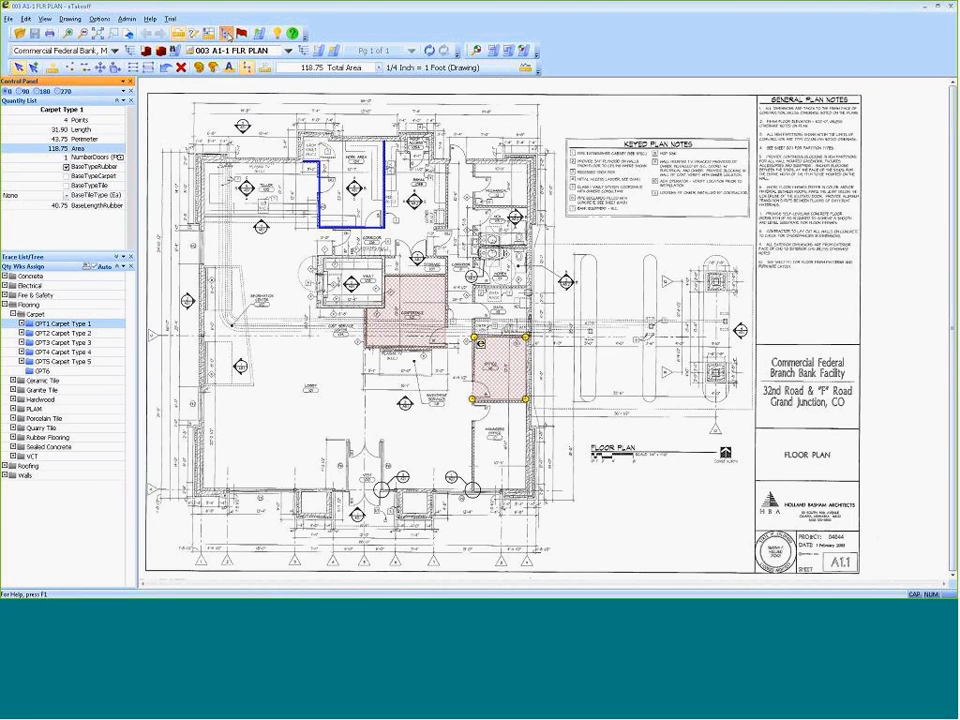
# Examine the CPT1 breakdown in the Quantity Worksheet, including the carpet area and adhesive quantity formulas, and close the worksheet.
pyautogui.click(228, 34)
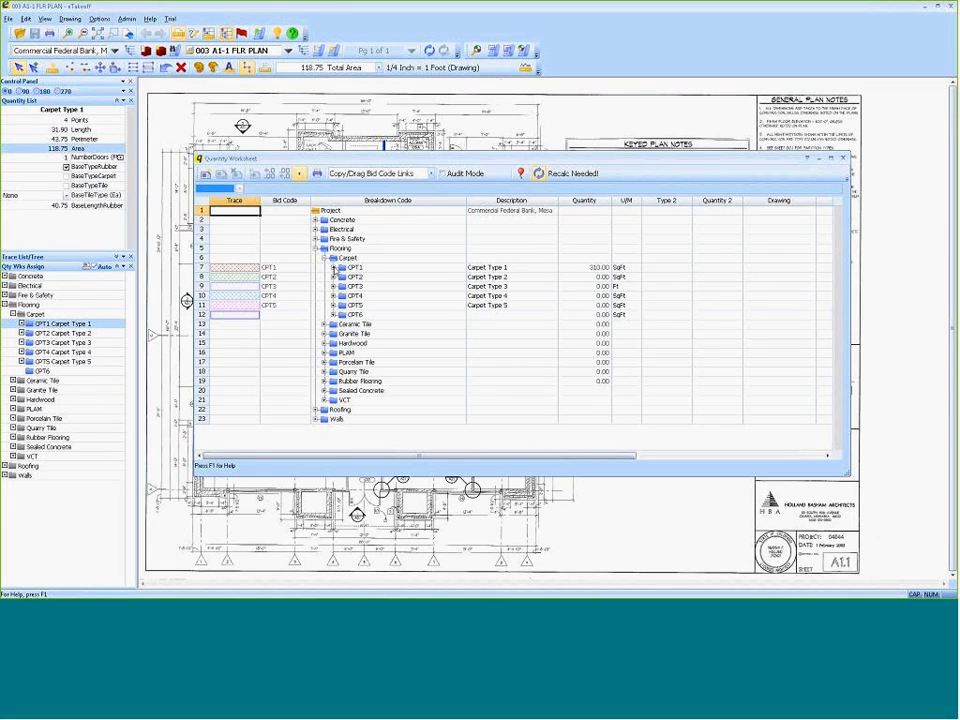
pyautogui.click(333, 268)
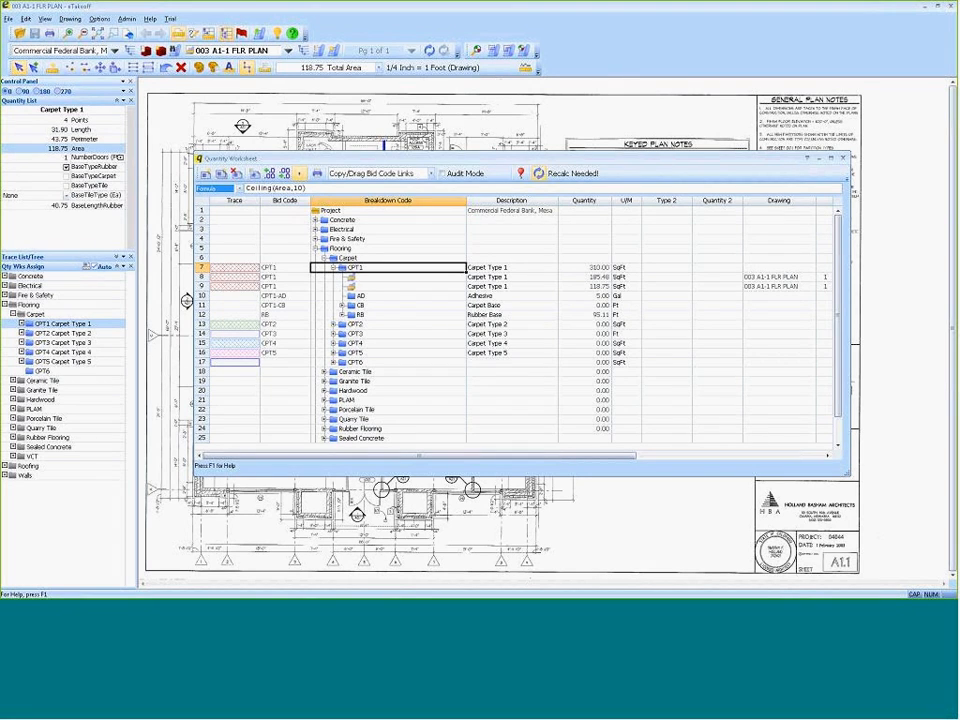
pyautogui.click(585, 268)
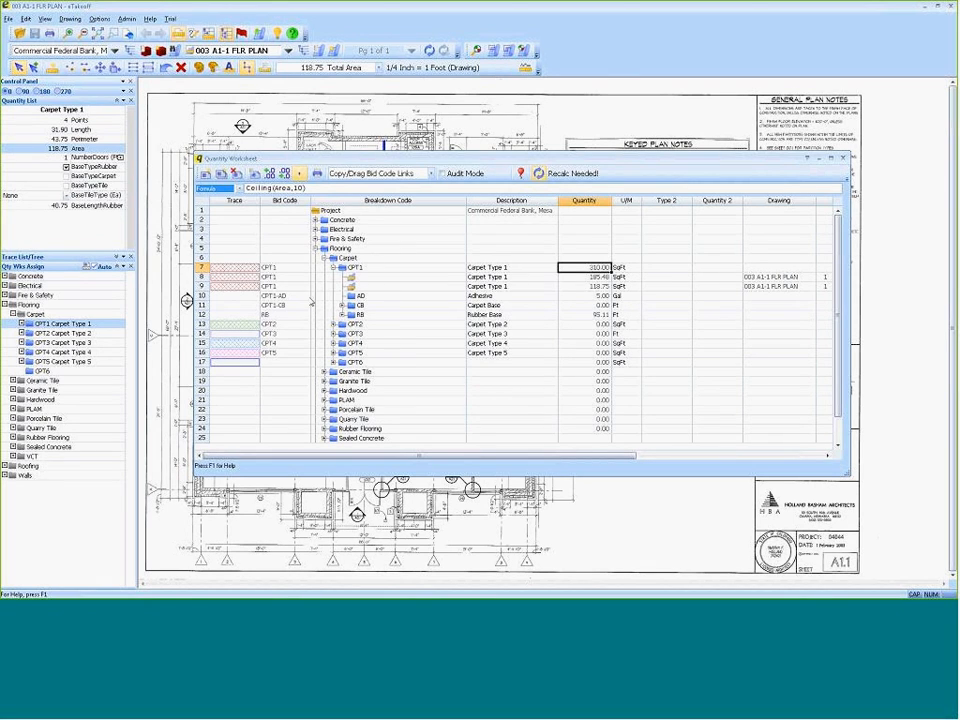
pyautogui.click(598, 297)
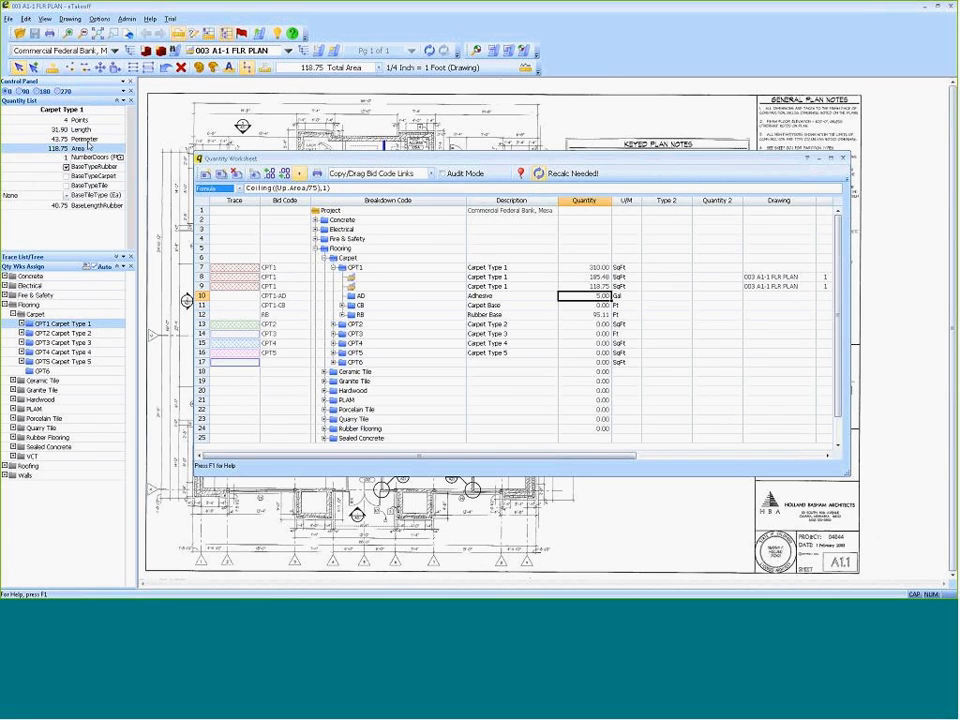
pyautogui.click(843, 160)
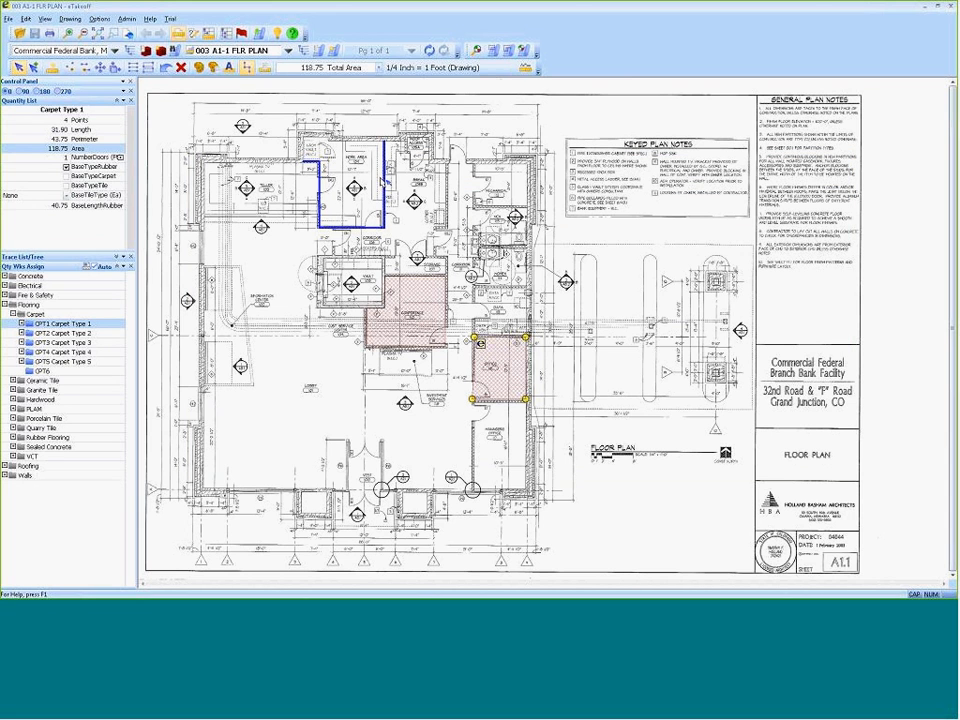
# Deselect the office carpet trace and switch to the LA QUINTA HOTEL project.
pyautogui.click(355, 200)
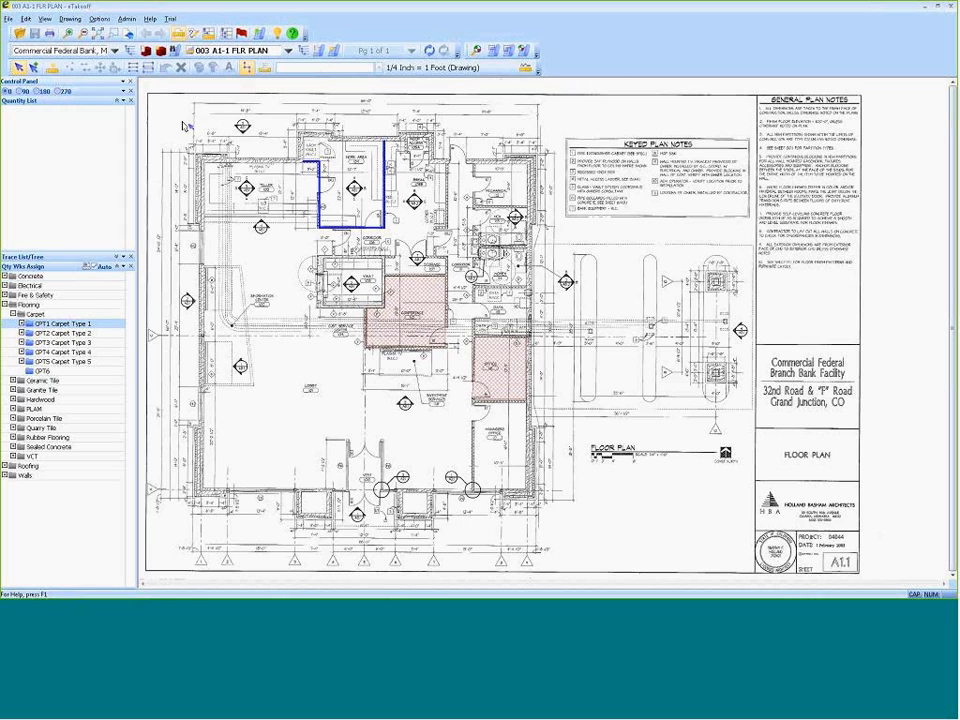
pyautogui.click(116, 51)
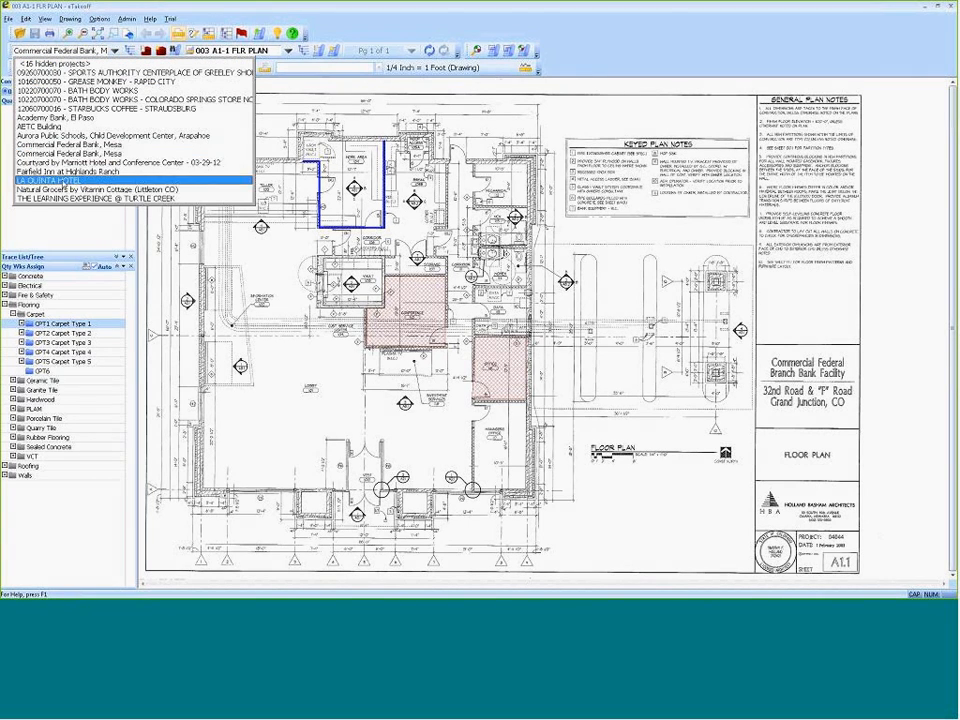
pyautogui.click(60, 181)
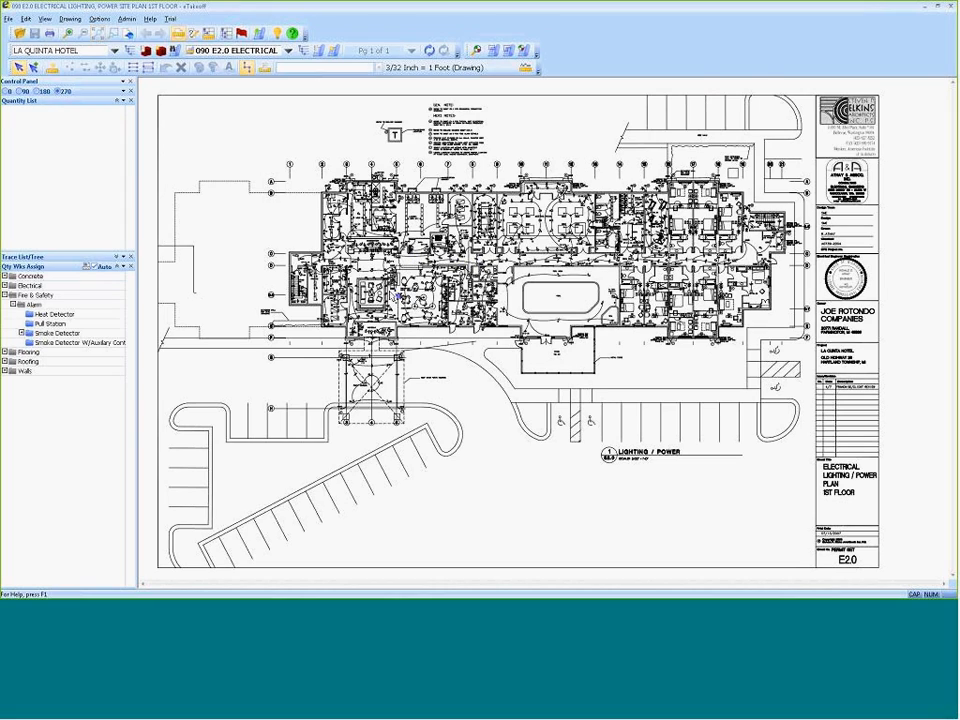
# Start a pattern search and capture the circled F with S smoke detector symbol below the LOBBY label as the pattern.
pyautogui.scroll(1, 391, 301)
pyautogui.scroll(3, 391, 299)
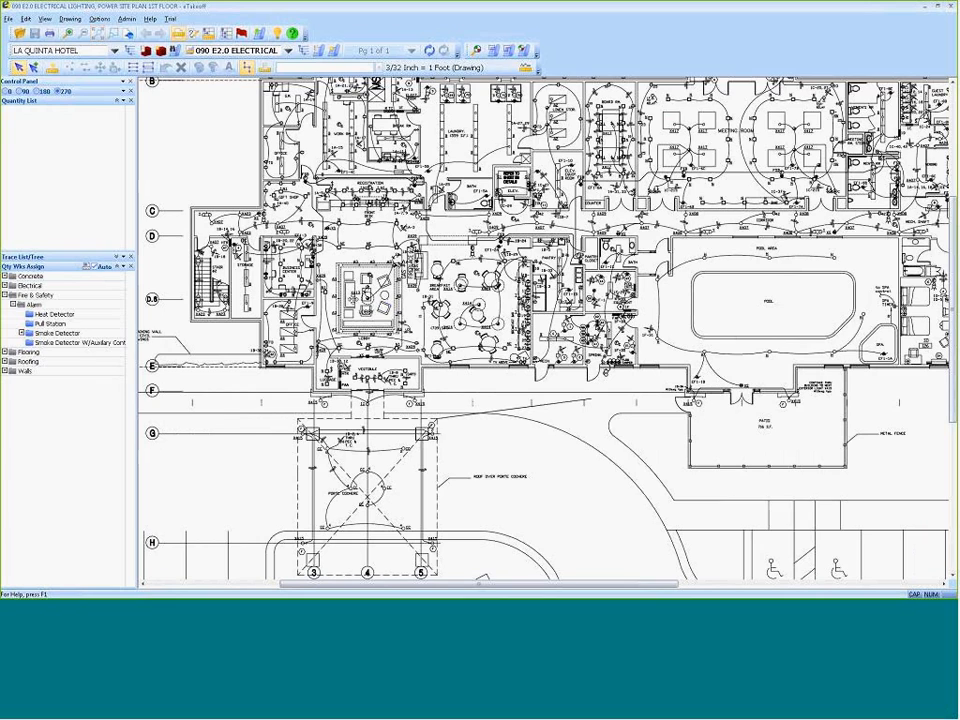
pyautogui.scroll(1, 357, 283)
pyautogui.moveTo(358, 280); pyautogui.dragTo(368, 320)
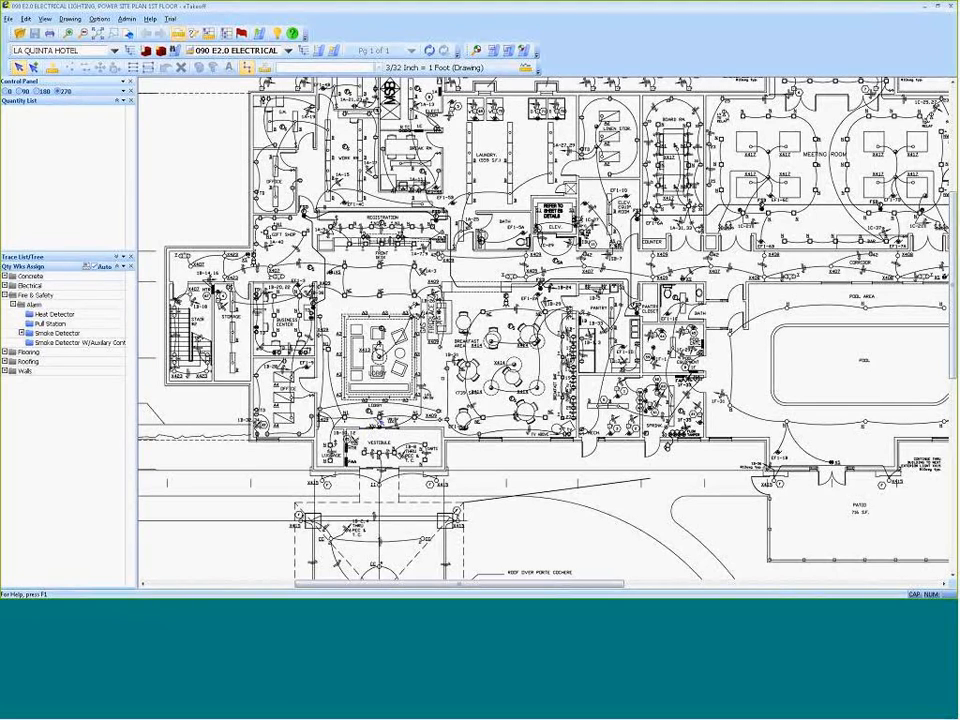
pyautogui.scroll(5, 379, 419)
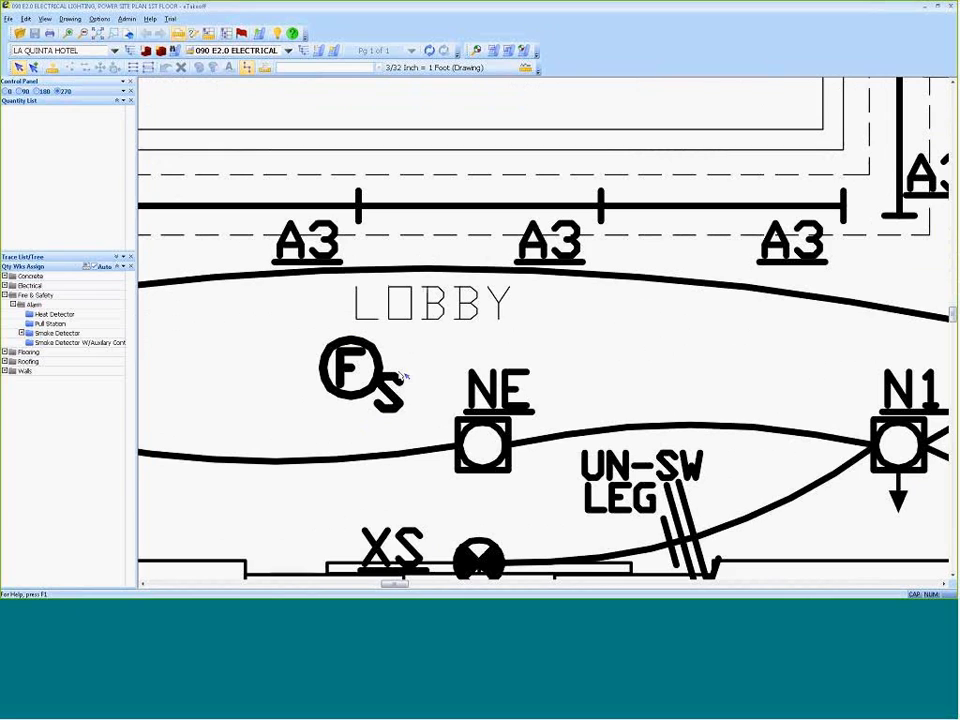
pyautogui.click(476, 50)
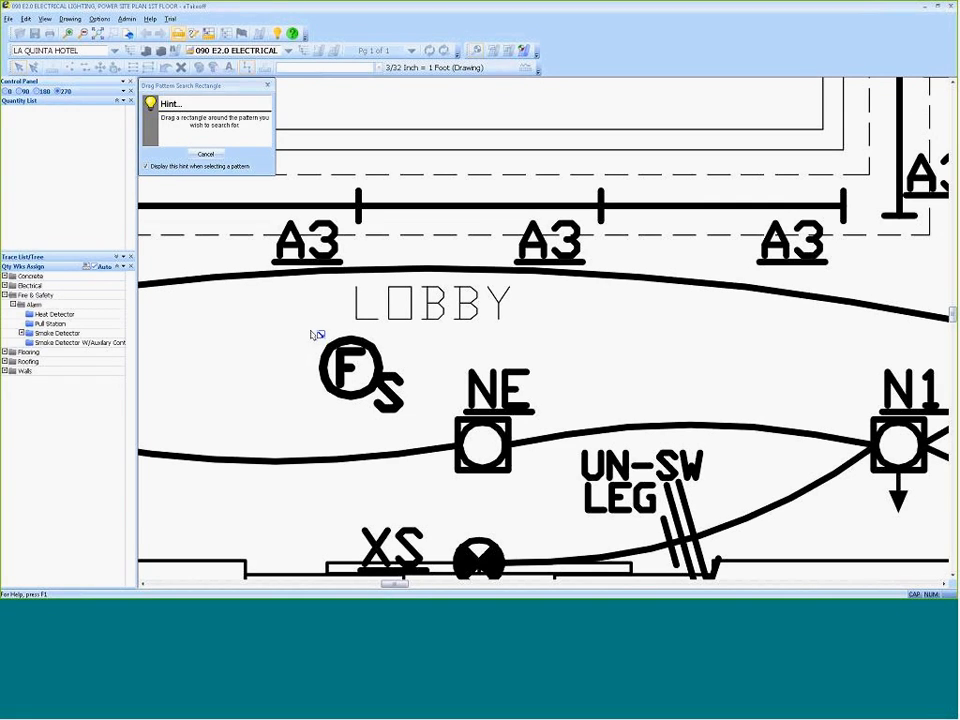
pyautogui.moveTo(311, 331); pyautogui.dragTo(413, 423)
# Trim the empty left and top margins off the smoke detector pattern and run the search.
pyautogui.moveTo(619, 158); pyautogui.dragTo(677, 88)
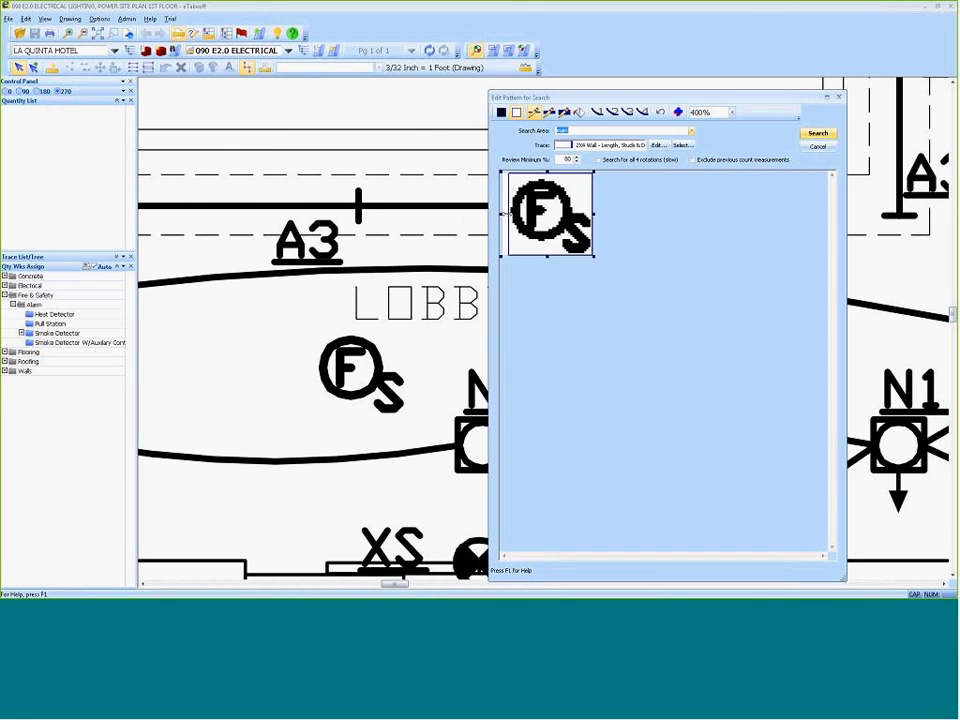
pyautogui.moveTo(506, 214); pyautogui.dragTo(508, 214)
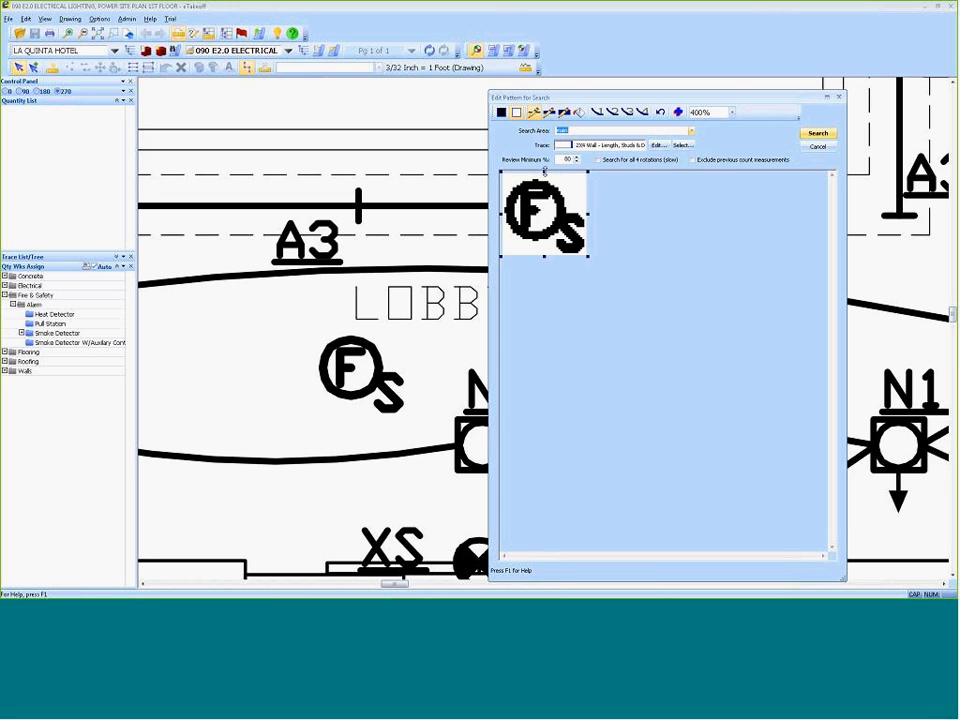
pyautogui.moveTo(548, 176); pyautogui.dragTo(549, 183)
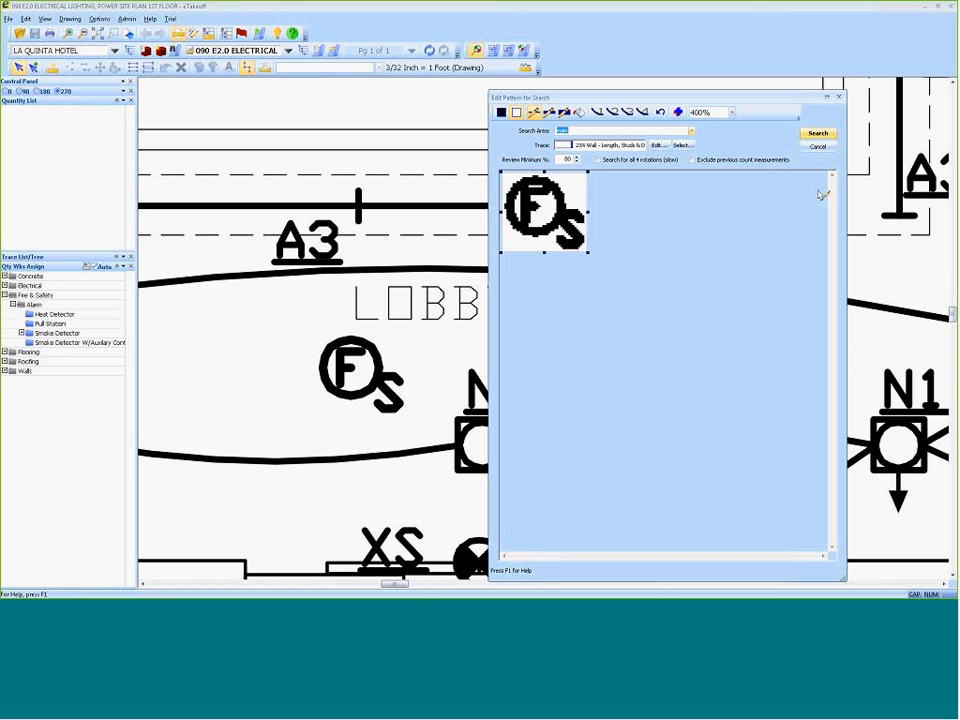
pyautogui.click(818, 134)
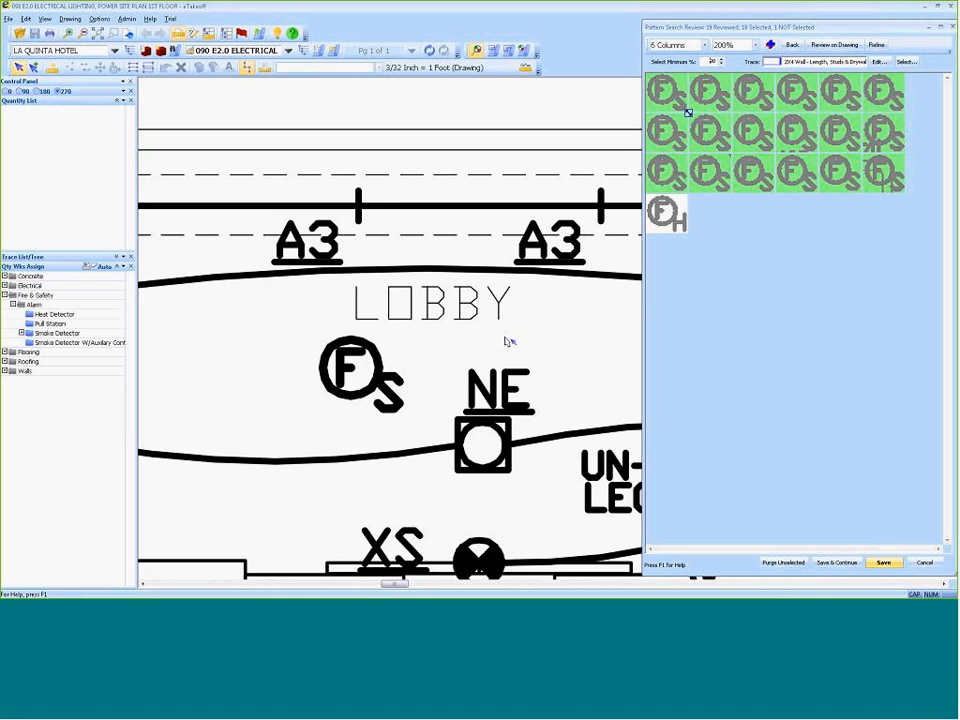
# Check the first four matches in the pattern search review by locating them on the drawing, keeping them all selected.
pyautogui.scroll(-2, 489, 343)
pyautogui.scroll(-1, 489, 343)
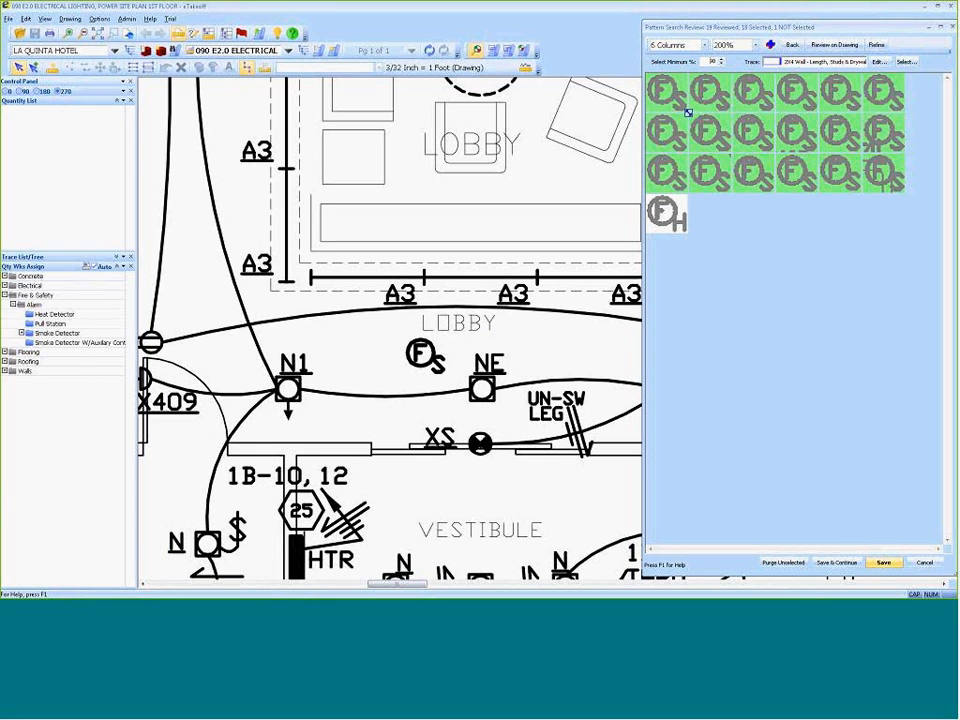
pyautogui.doubleClick(672, 97)
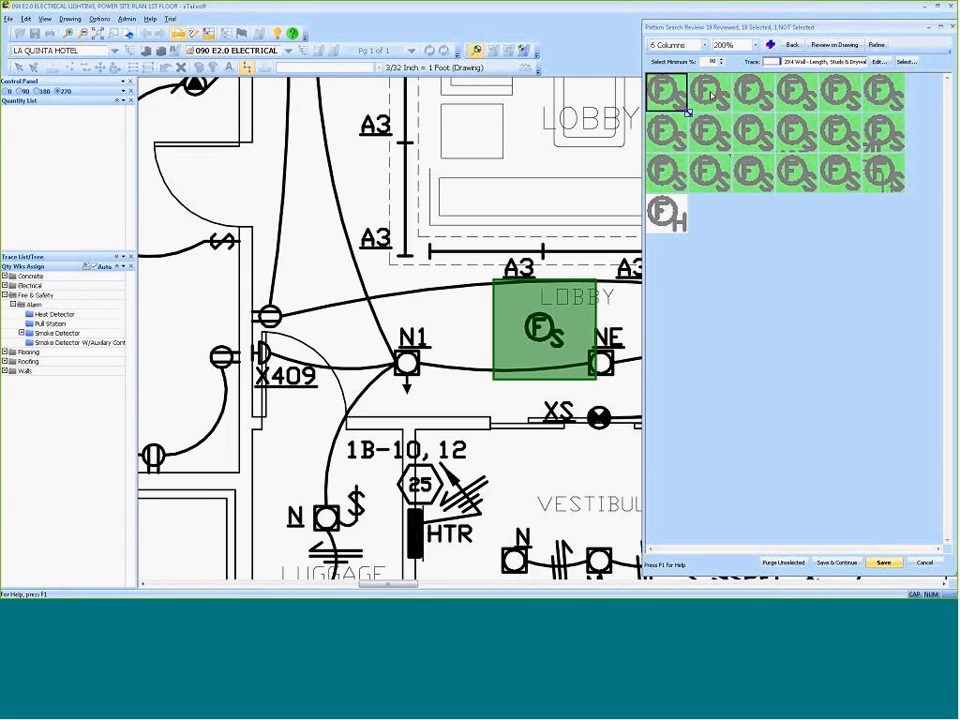
pyautogui.doubleClick(715, 96)
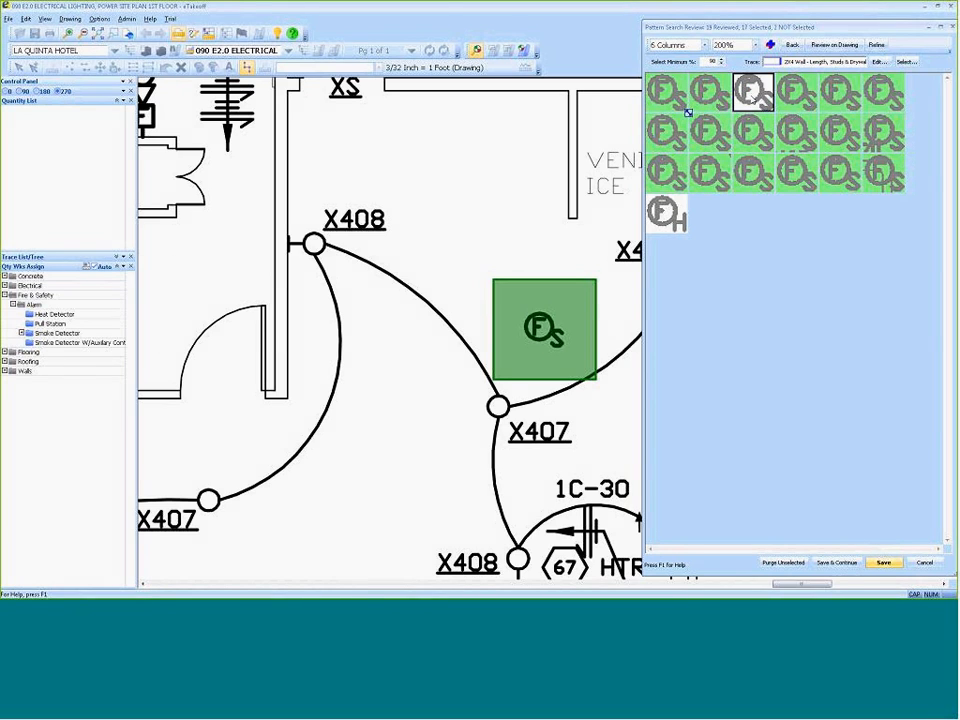
pyautogui.click(752, 95)
pyautogui.click(795, 92)
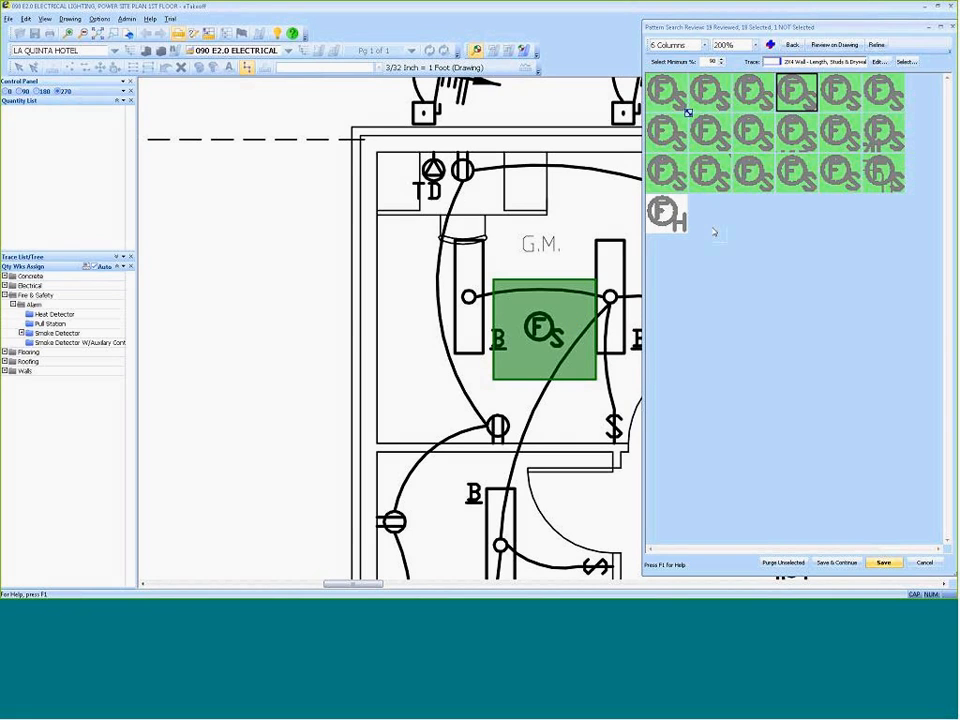
# Enlarge the match previews, exclude the SA match, and save the selected matches as Smoke Detector while continuing the review.
pyautogui.moveTo(688, 114); pyautogui.dragTo(722, 133)
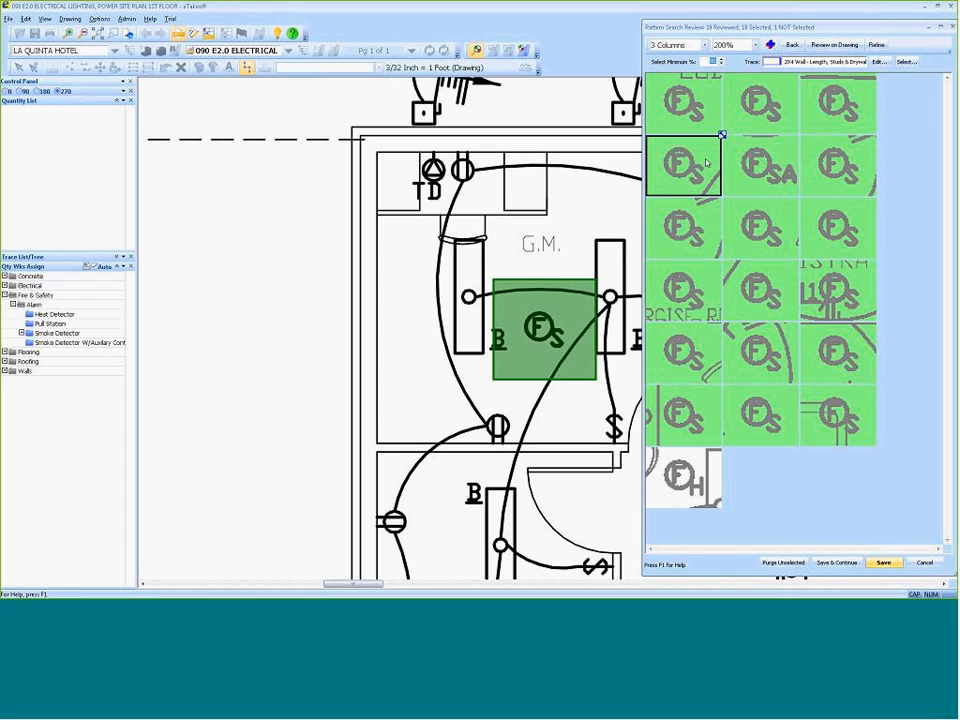
pyautogui.click(791, 178)
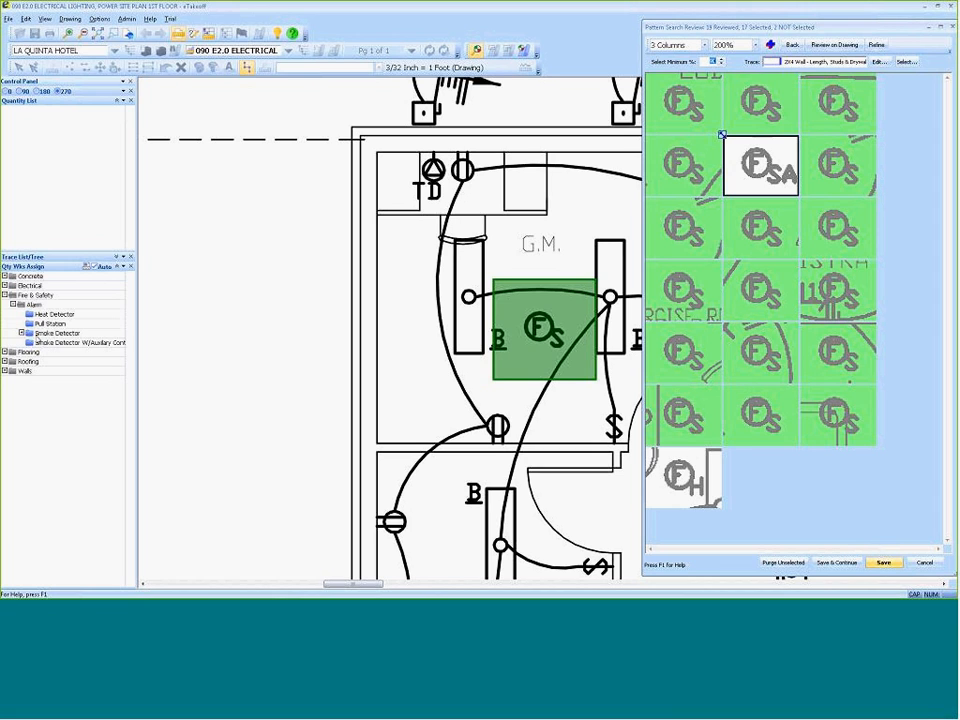
pyautogui.click(52, 334)
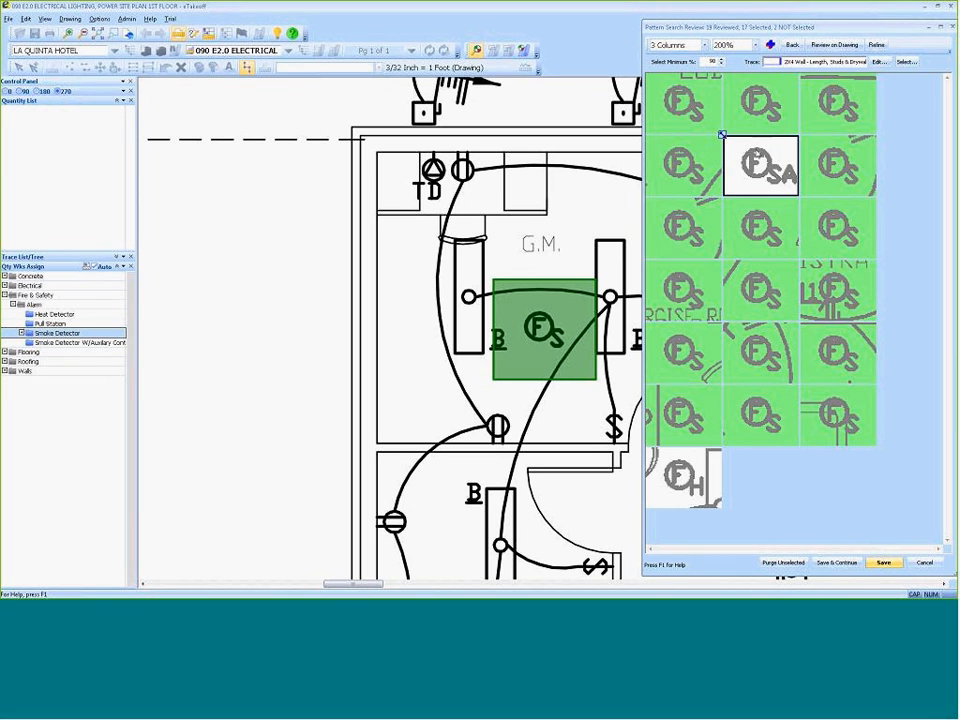
pyautogui.click(838, 563)
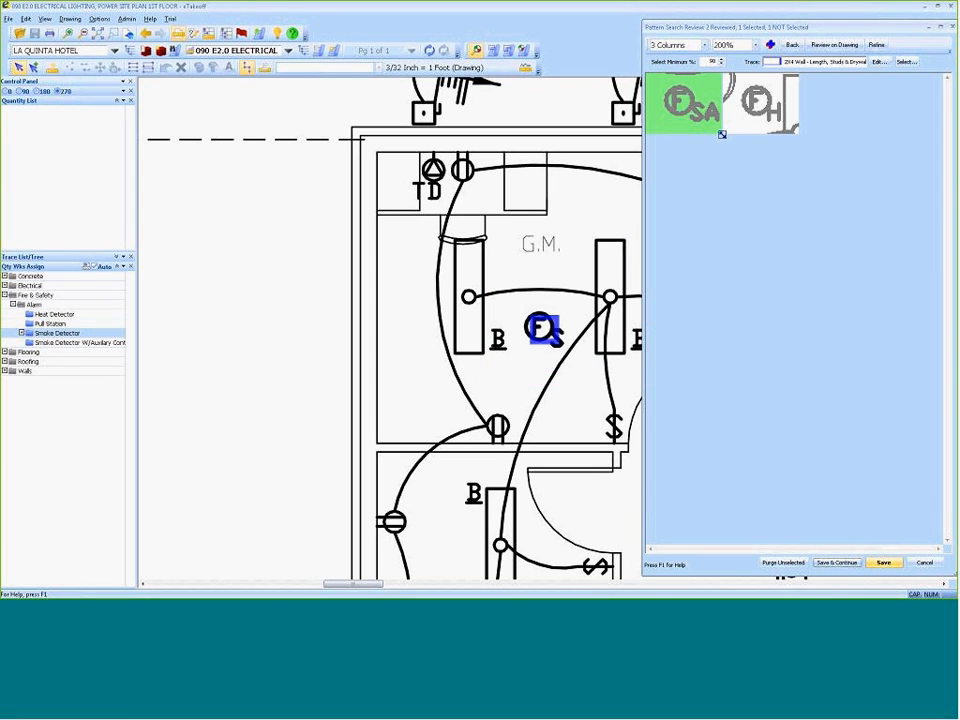
# Save the SA match as Smoke Detector W/Auxilary Contacts and the H match as Heat Detector, finishing the review.
pyautogui.click(60, 343)
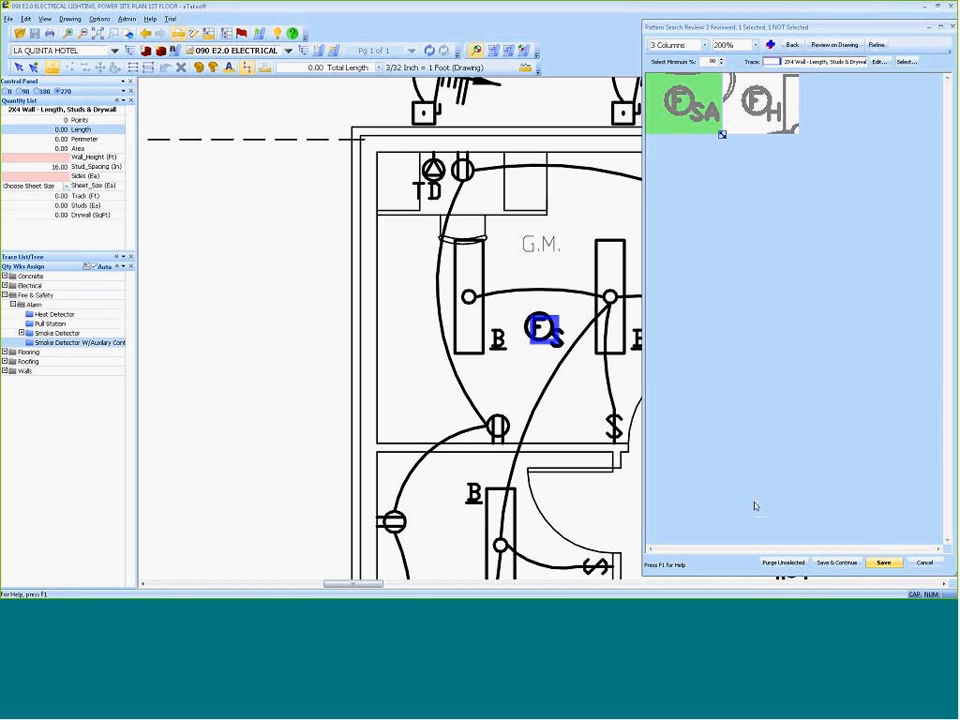
pyautogui.click(831, 566)
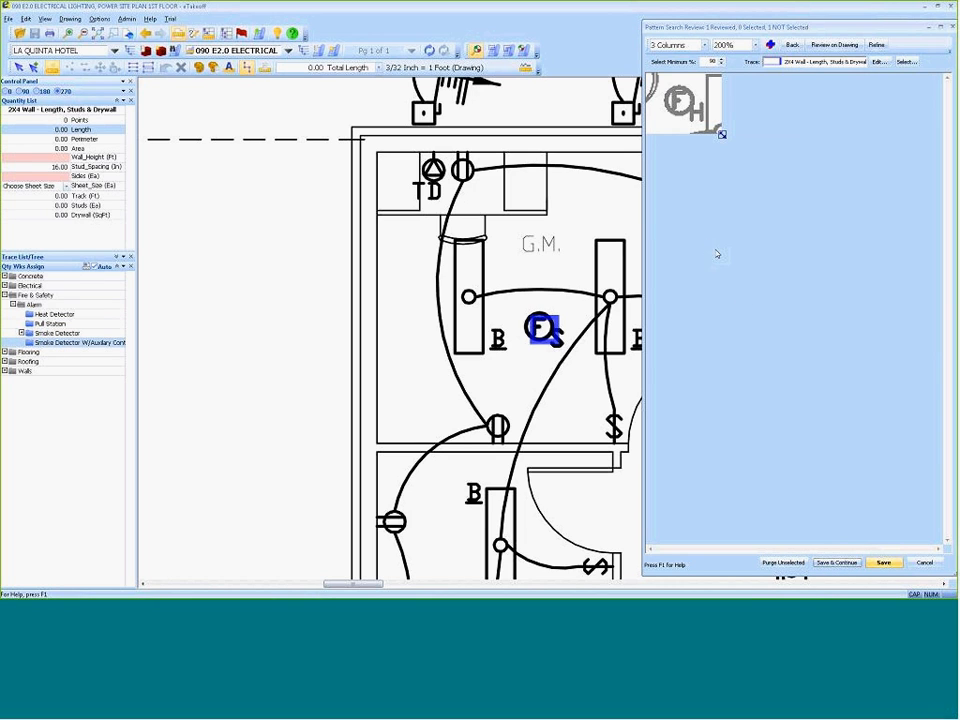
pyautogui.click(685, 115)
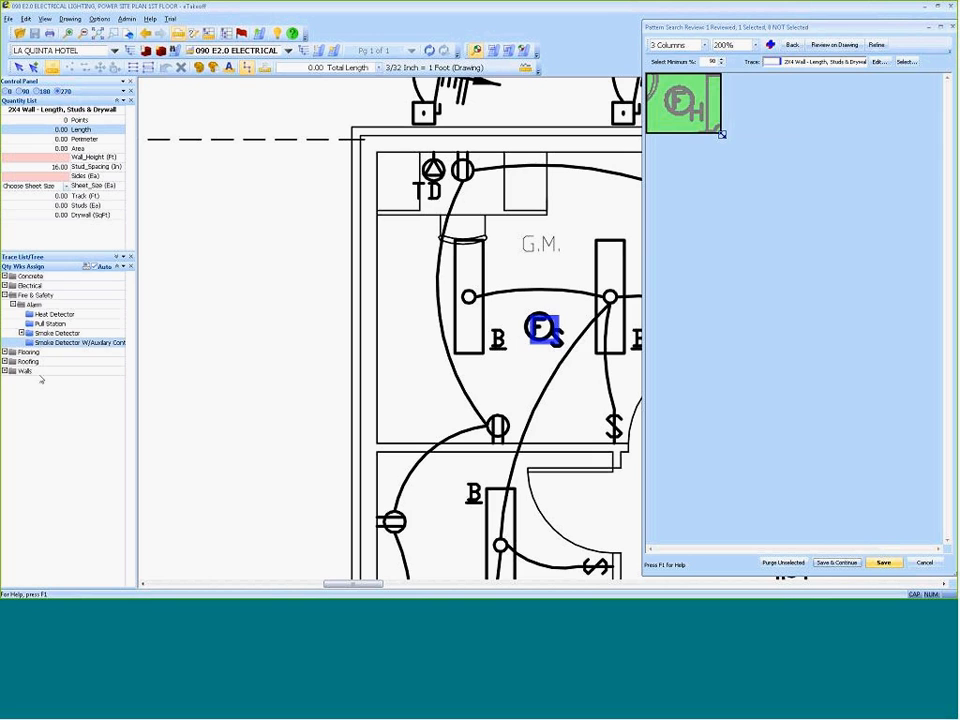
pyautogui.click(55, 314)
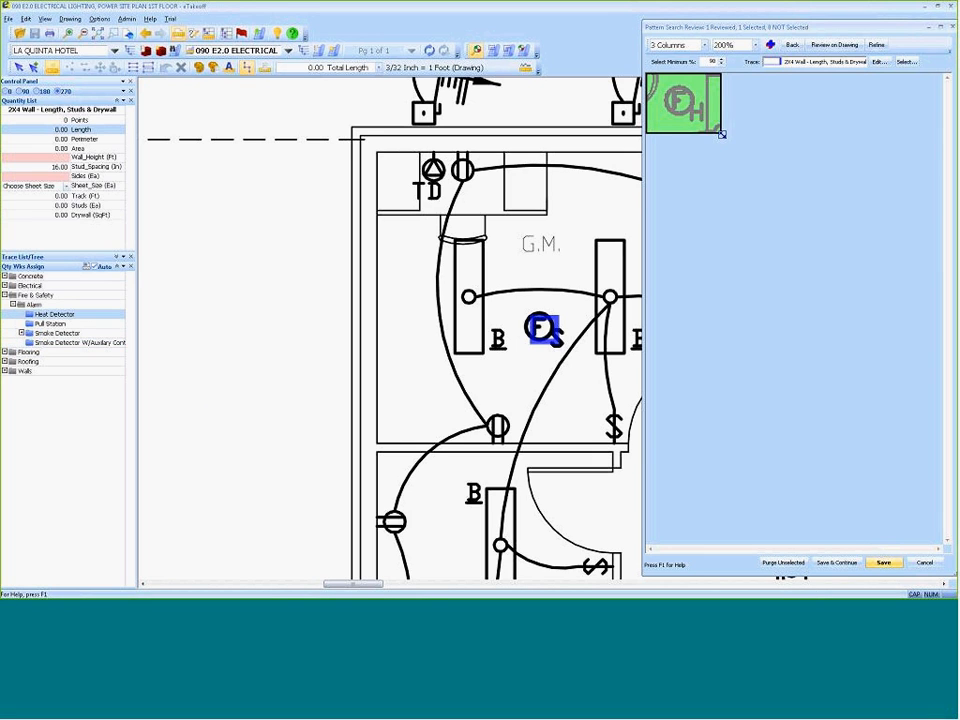
pyautogui.click(883, 563)
# Examine the Heat Detector and Smoke Detector breakdowns under Fire & Safety > Alarm in the Quantity Worksheet, then close it.
pyautogui.scroll(-4, 428, 453)
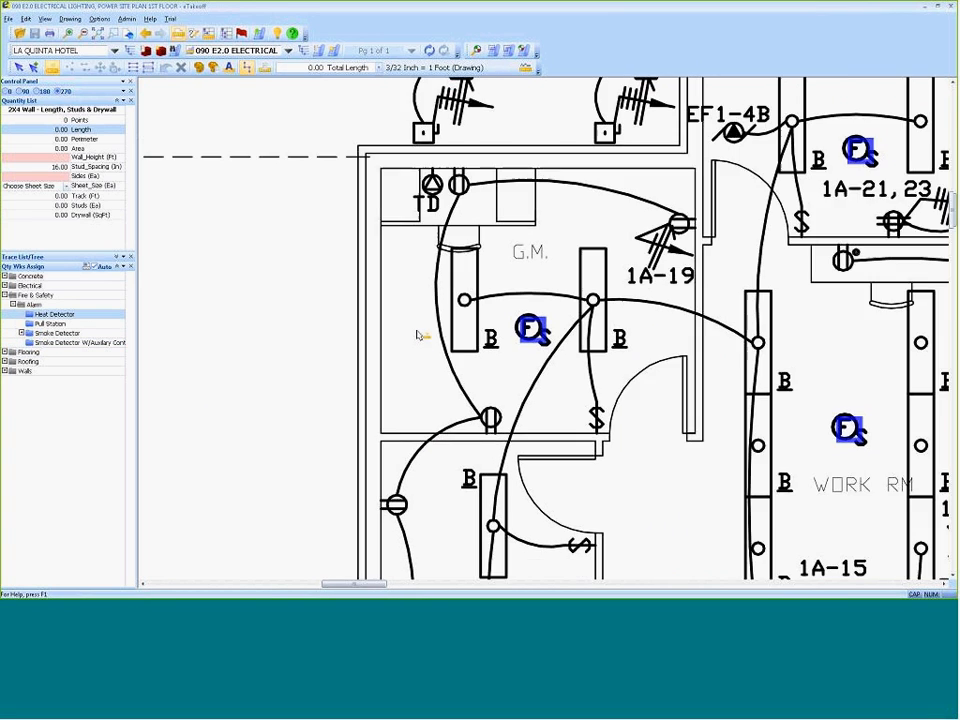
pyautogui.scroll(-3, 436, 343)
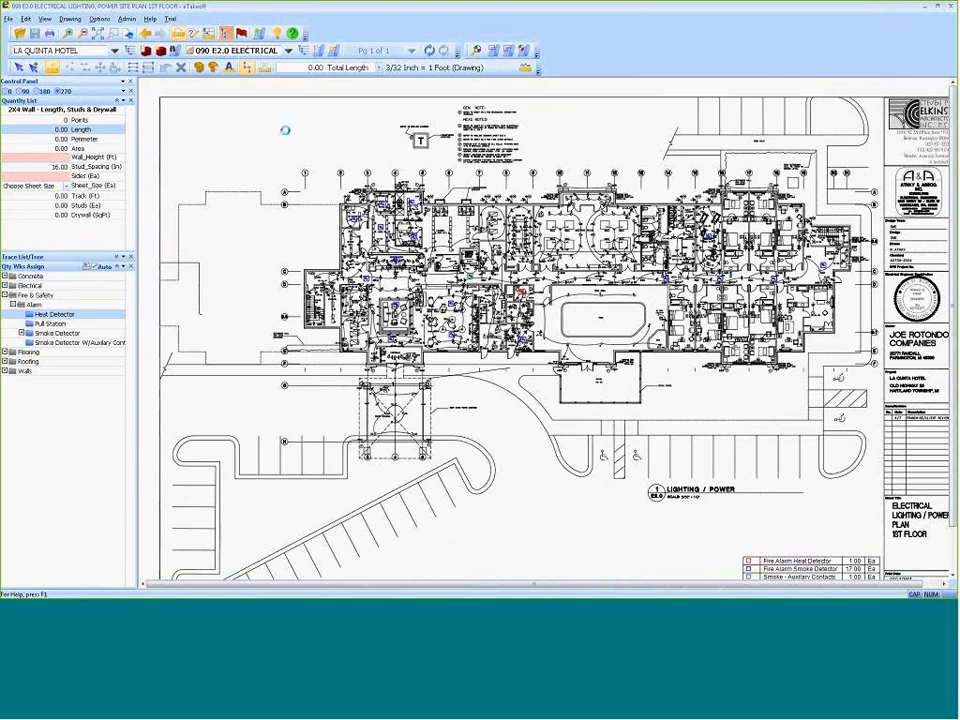
pyautogui.click(209, 34)
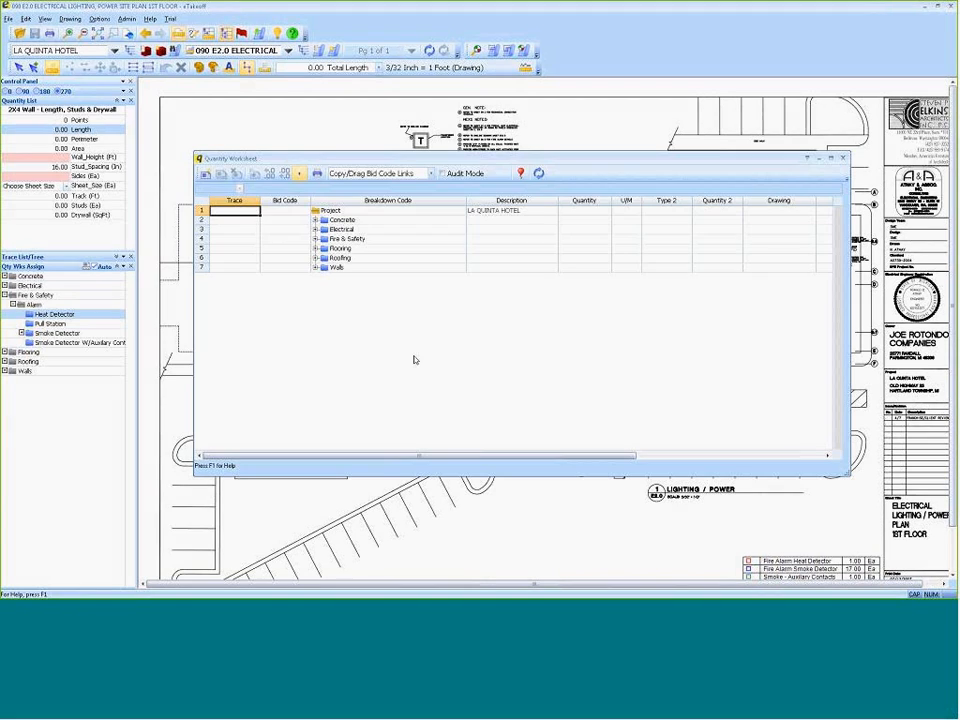
pyautogui.click(316, 239)
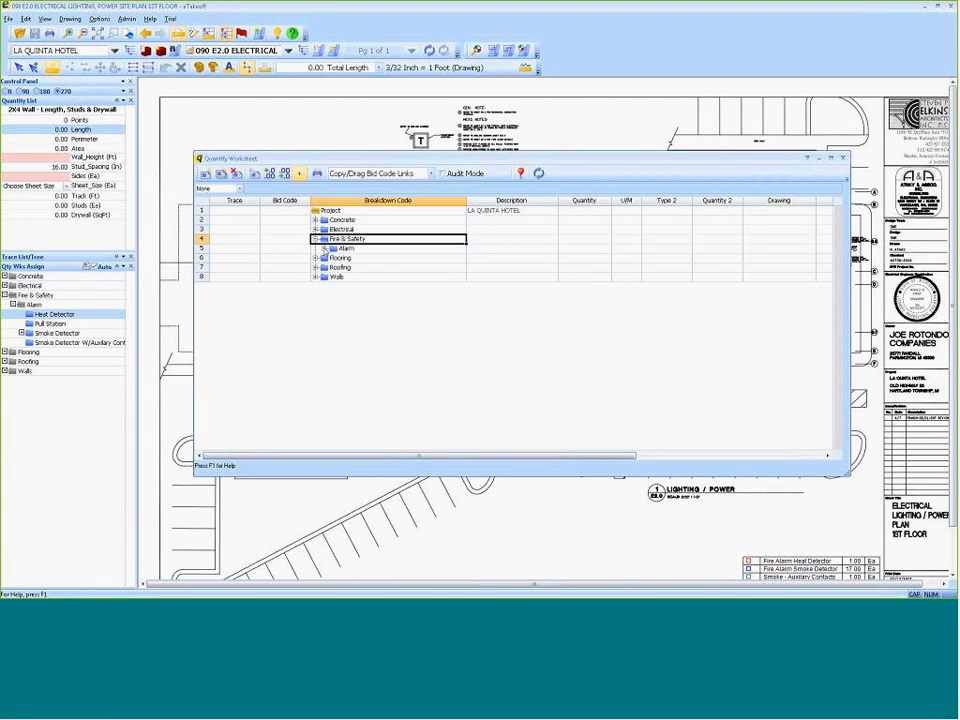
pyautogui.click(325, 248)
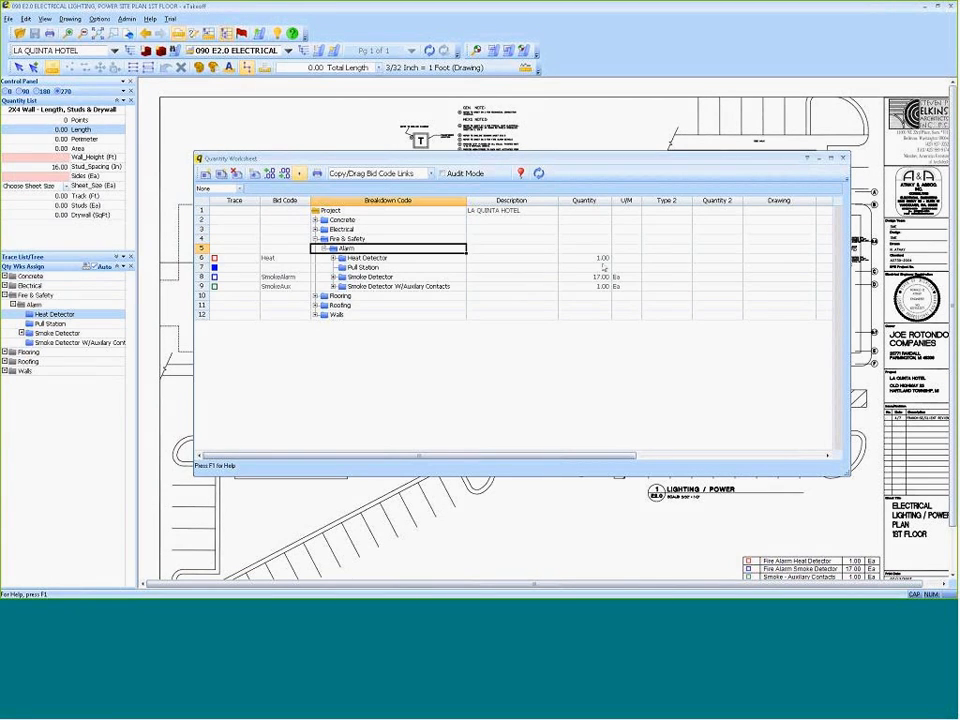
pyautogui.click(333, 258)
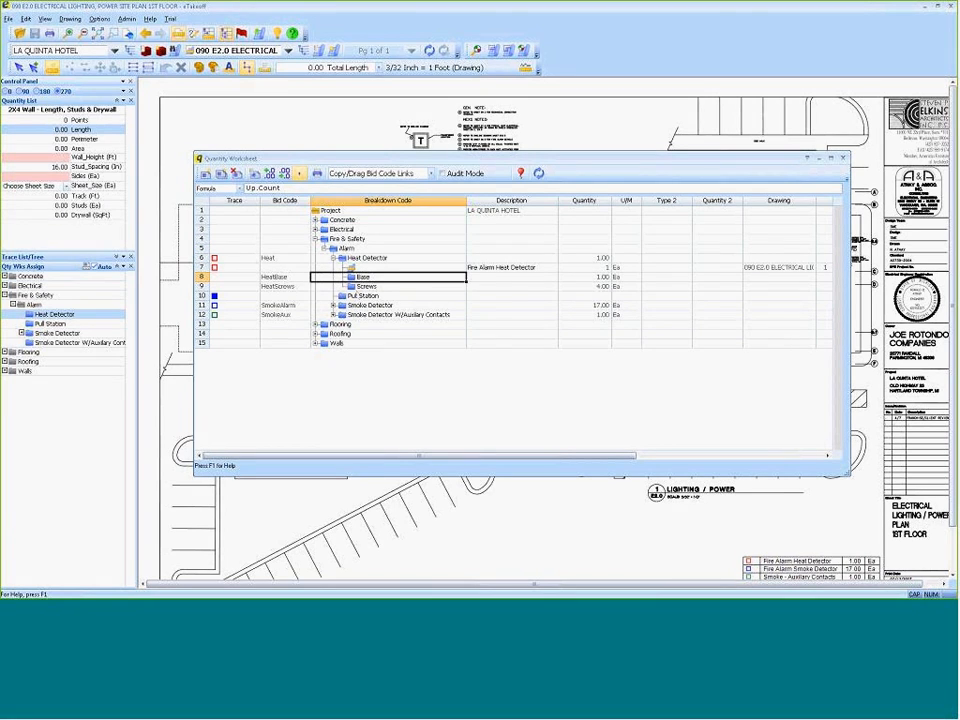
pyautogui.click(367, 286)
pyautogui.click(333, 305)
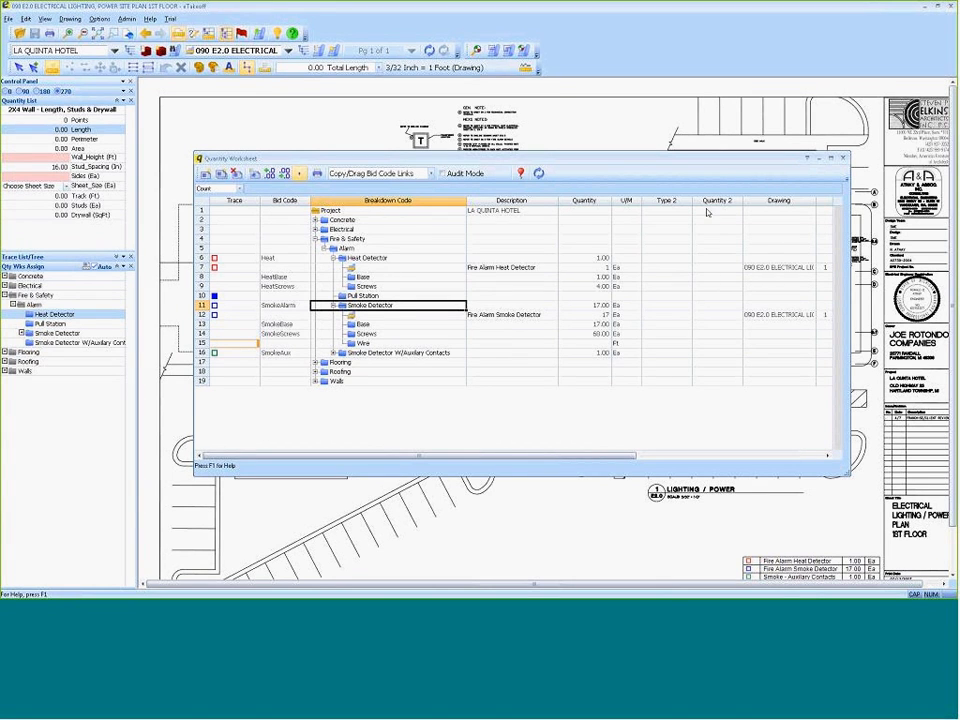
pyautogui.click(843, 157)
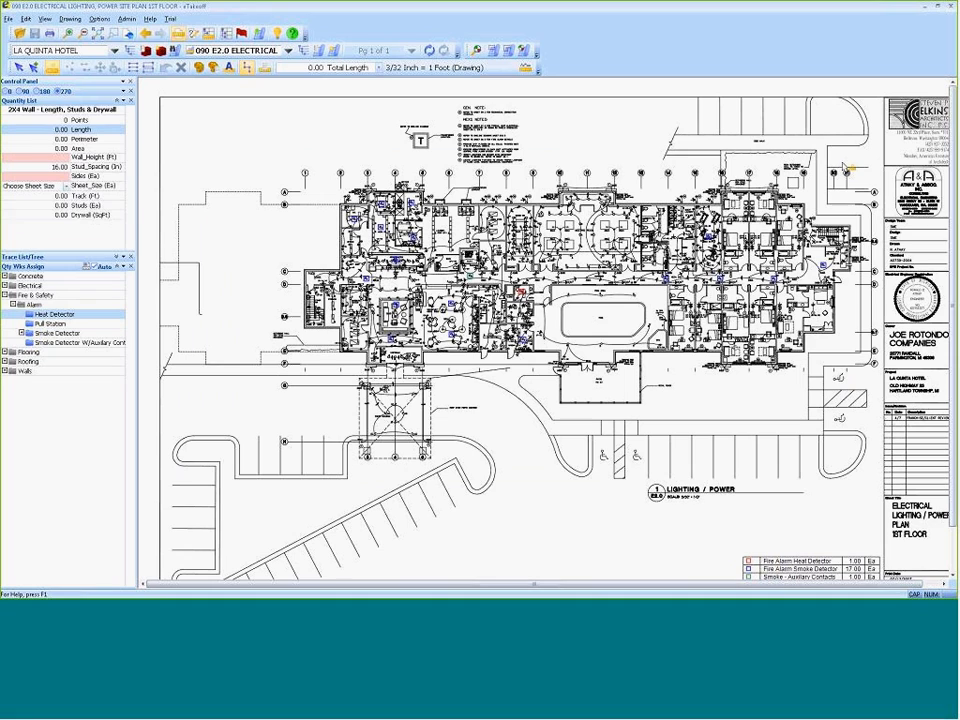
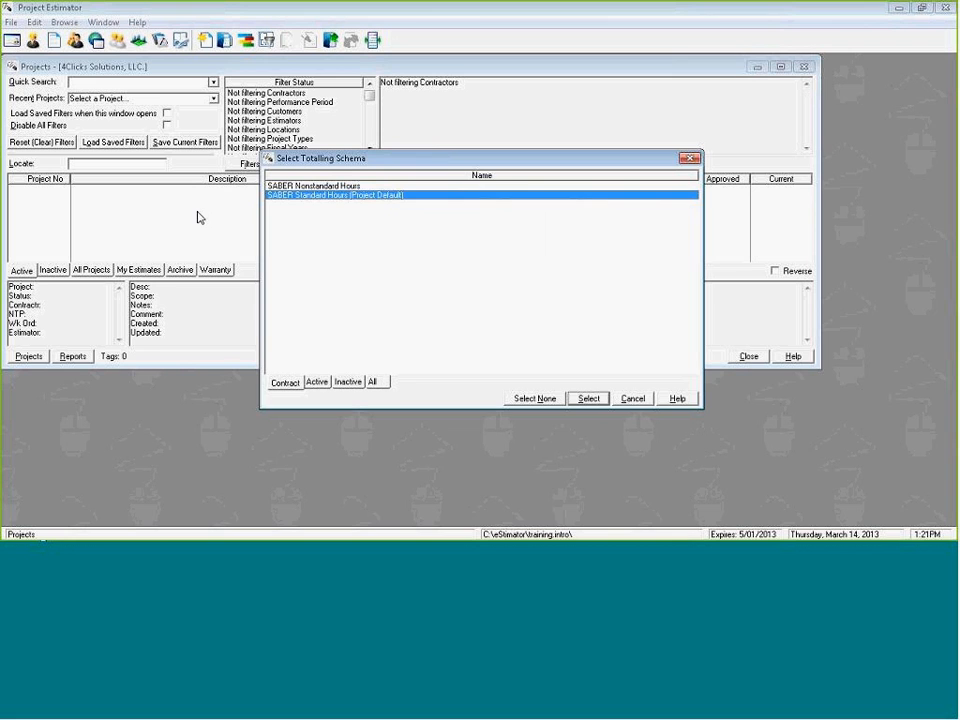
# Start a new project with the SABER Standard Hours totalling schema and set its project number to 2013SABER.
pyautogui.press('Return')
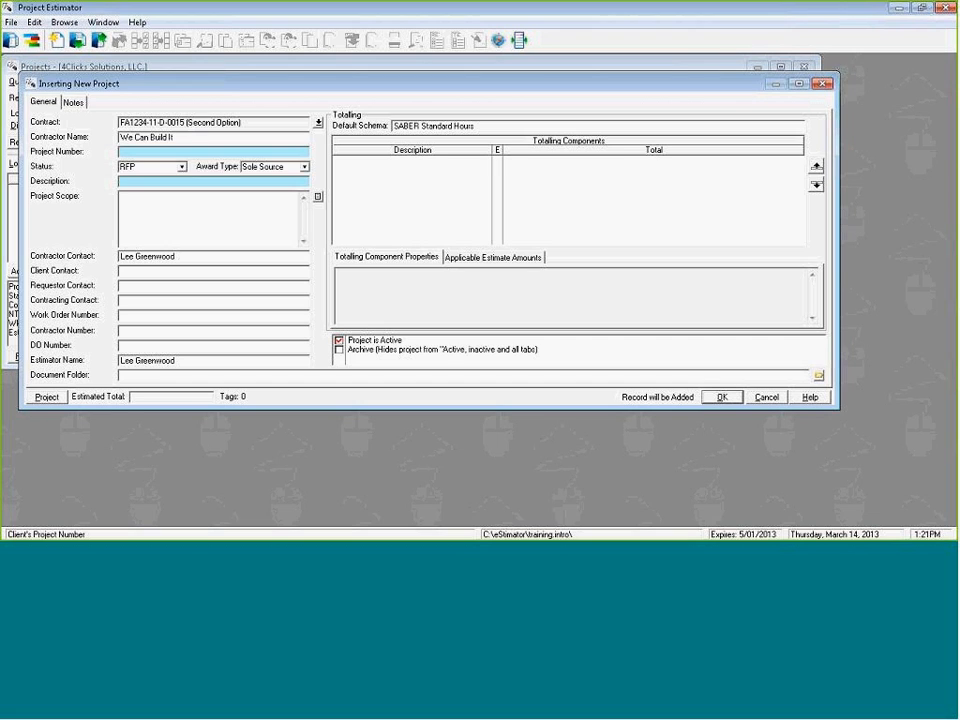
pyautogui.write('2013SABER')
pyautogui.press('Tab')
pyautogui.press('Tab')
pyautogui.press('Tab')
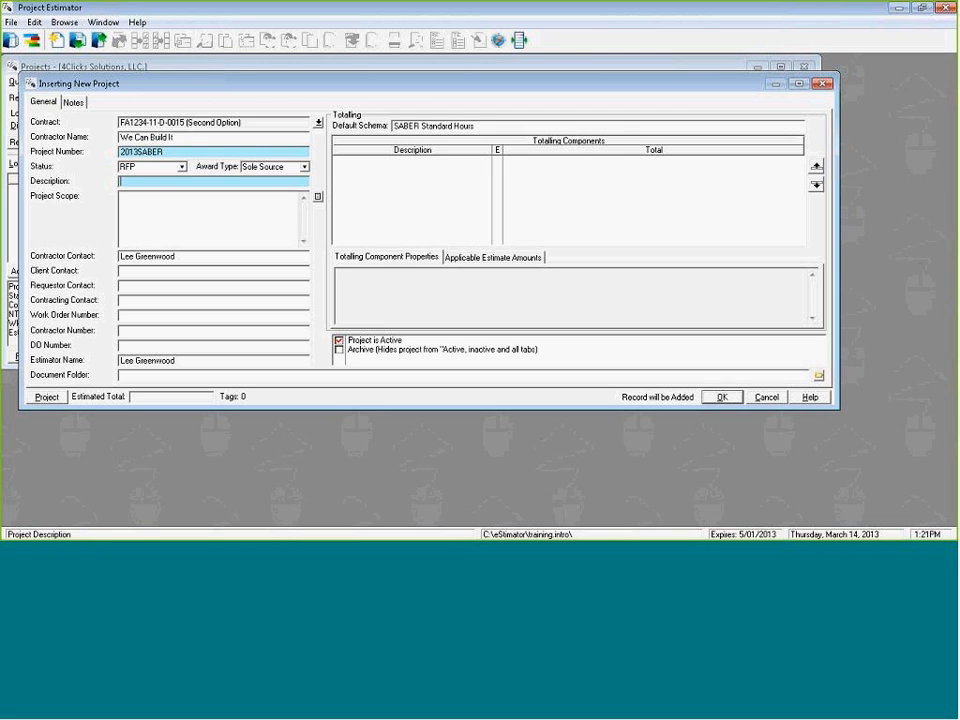
# Enter "20*20 Renovate Conference Room" as the project description, check the notes page, and save the new project.
pyautogui.write('20^20 Renovate Conference Room')
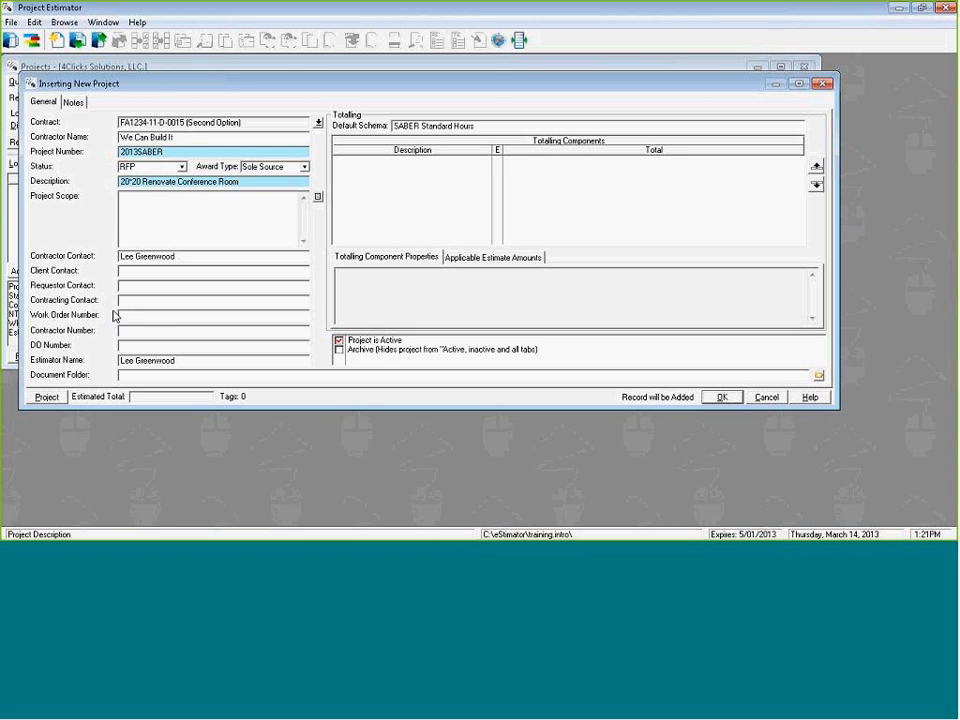
pyautogui.click(74, 104)
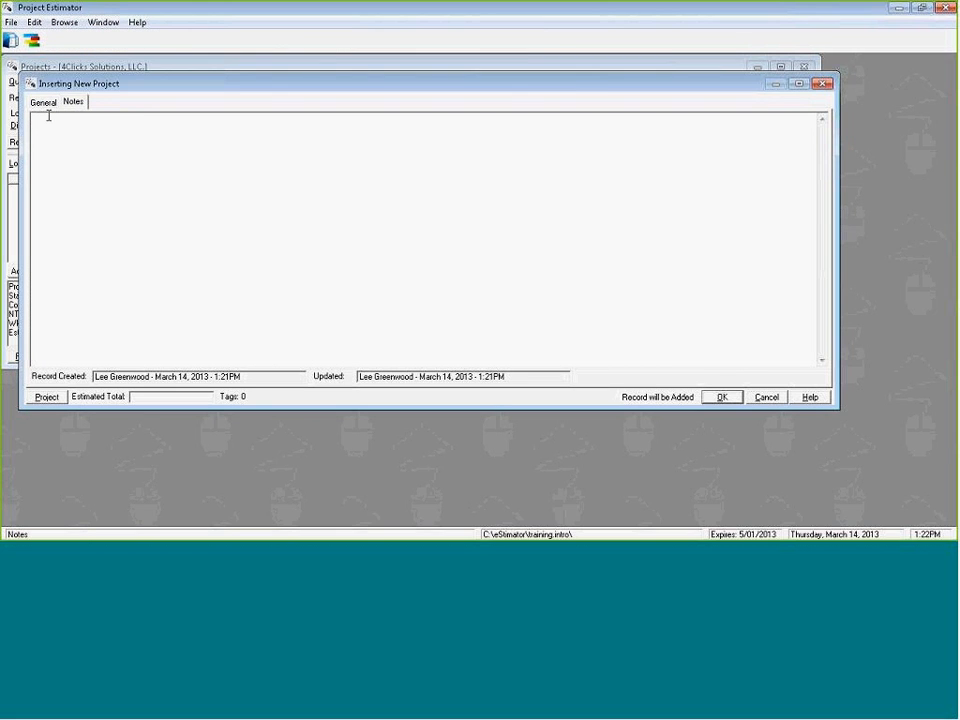
pyautogui.click(42, 104)
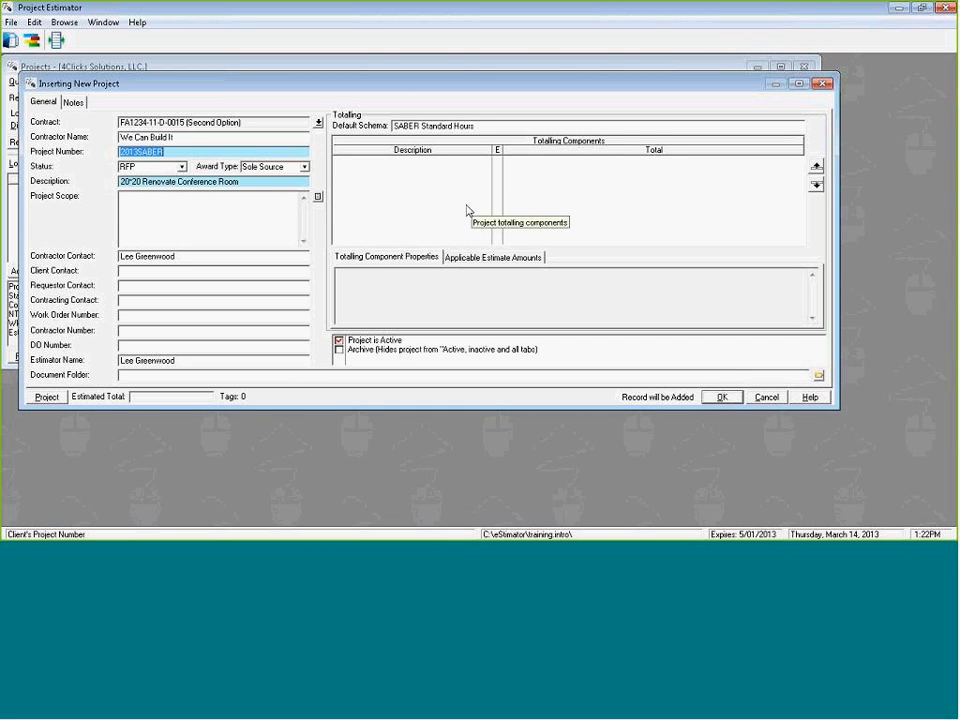
pyautogui.click(722, 397)
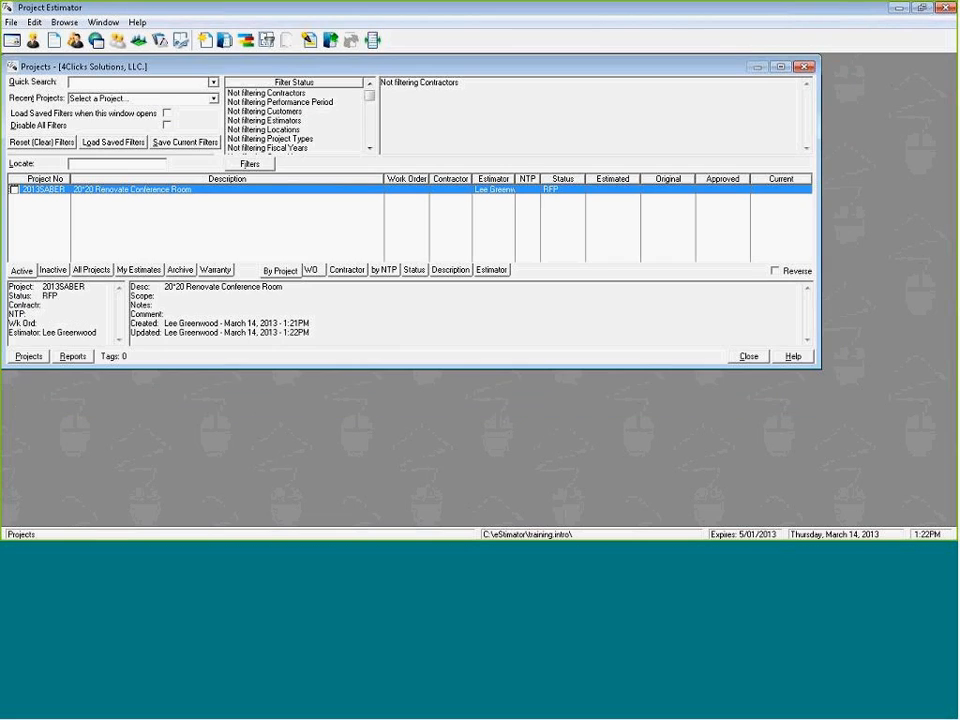
# Examine the 2013SABER project's milestones for general data, design, proposal, award, site visits and notes, then close them.
pyautogui.rightClick(153, 192)
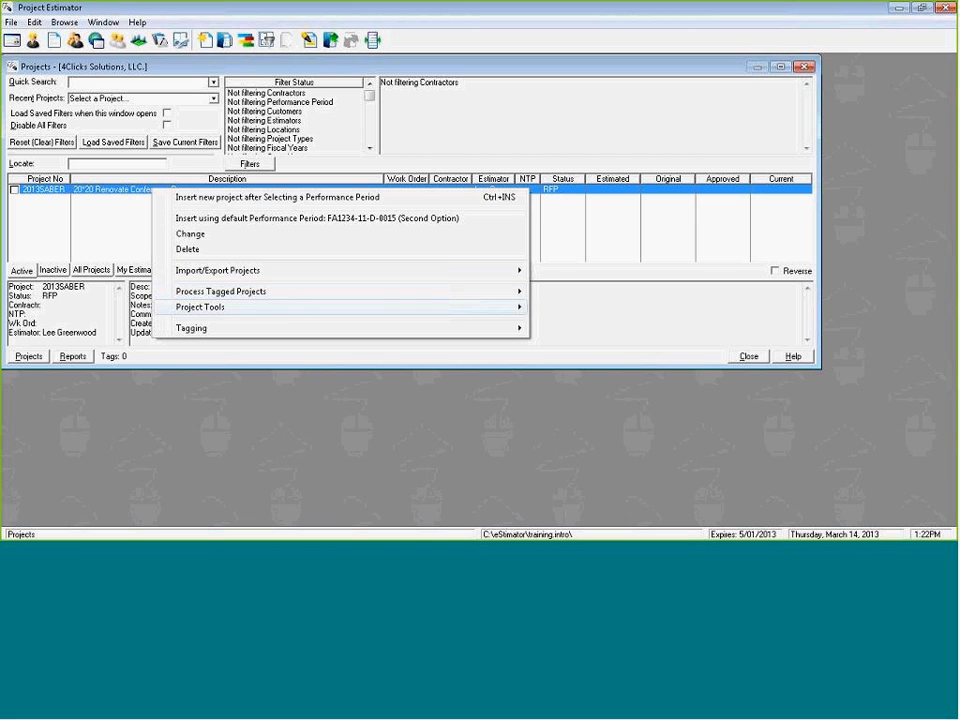
pyautogui.moveTo(247, 311)
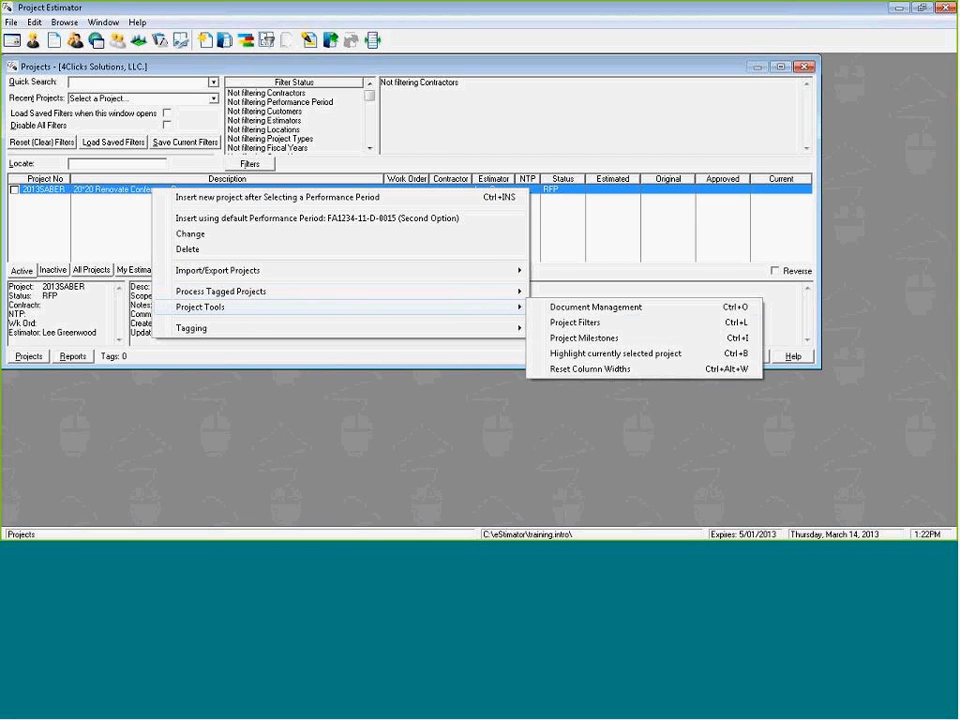
pyautogui.click(627, 339)
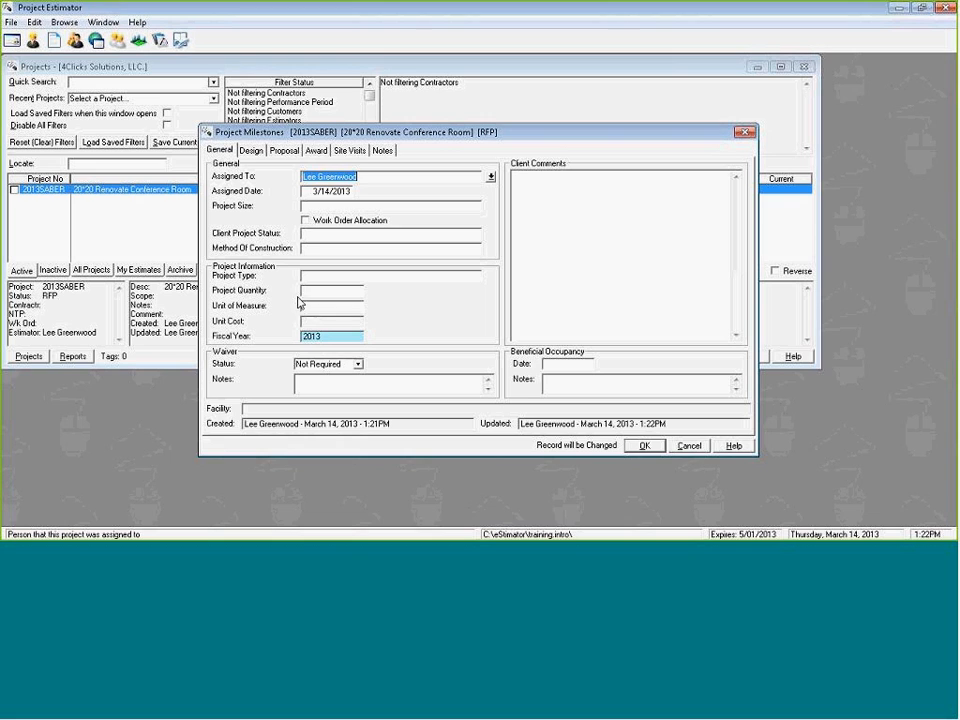
pyautogui.click(256, 151)
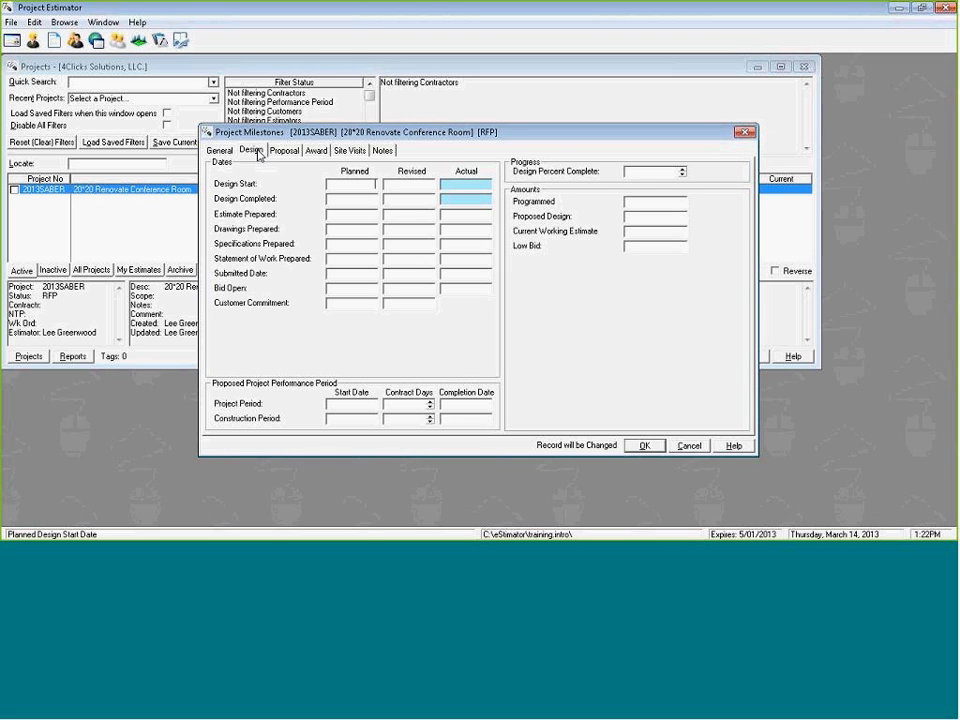
pyautogui.click(288, 151)
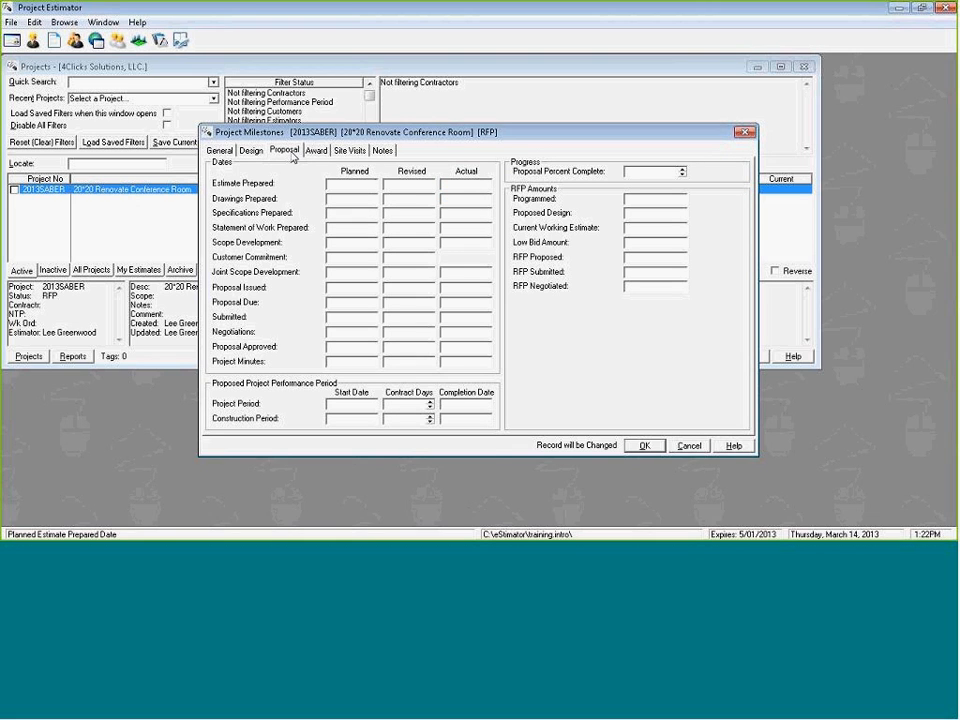
pyautogui.click(316, 151)
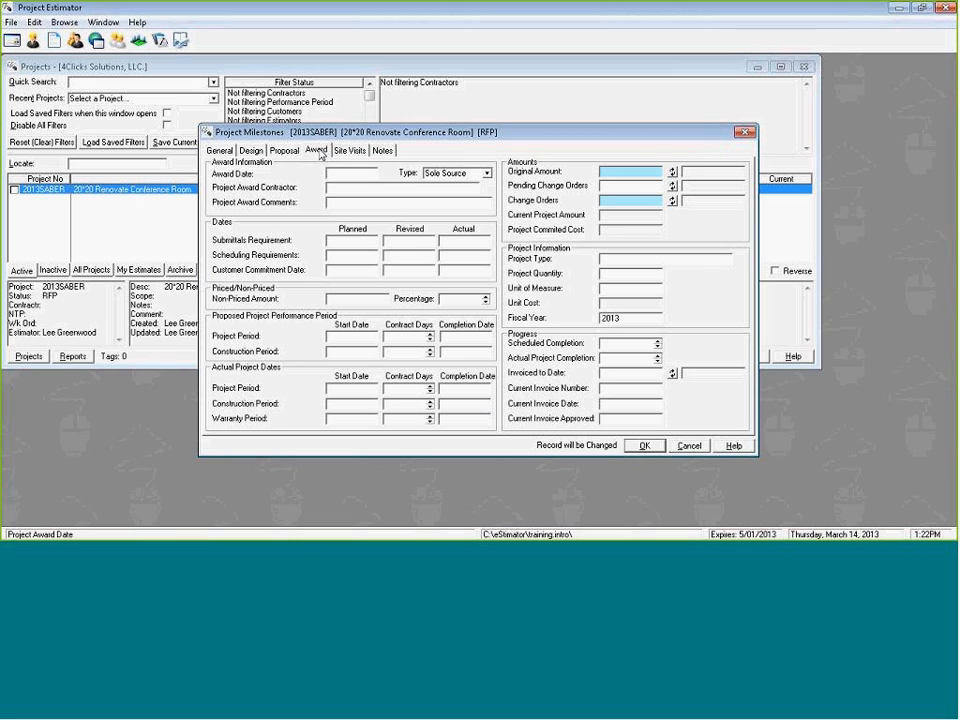
pyautogui.click(350, 150)
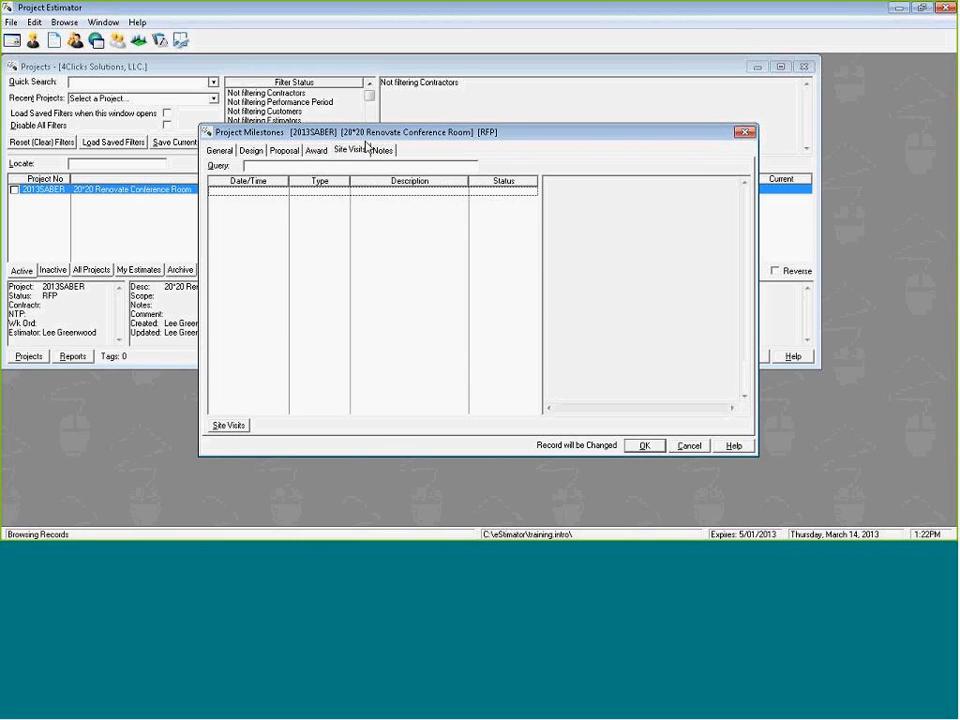
pyautogui.click(383, 151)
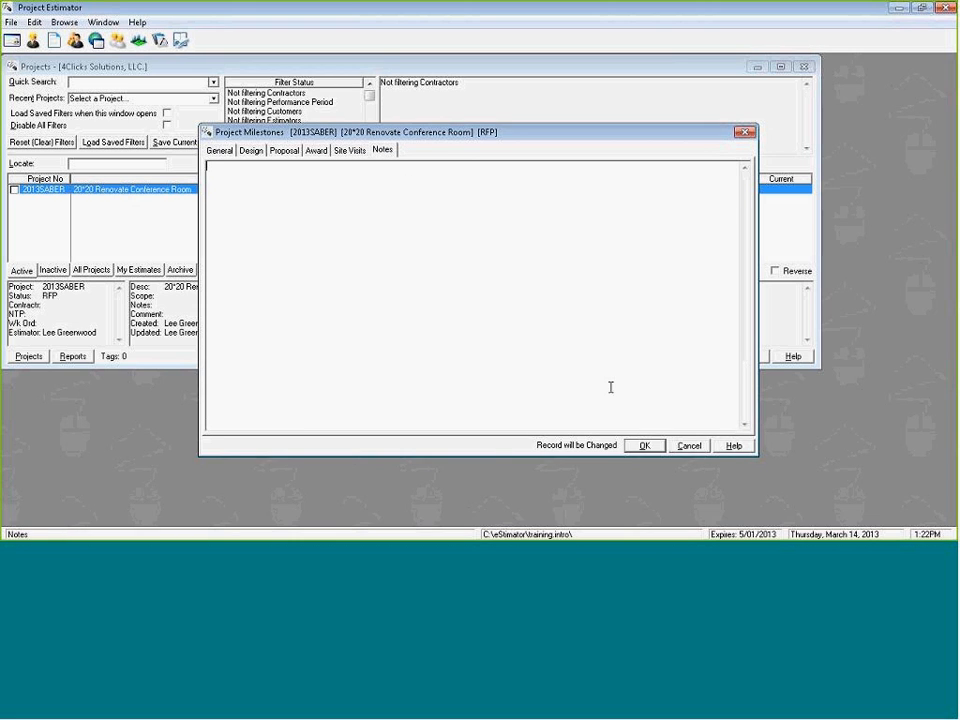
pyautogui.click(643, 447)
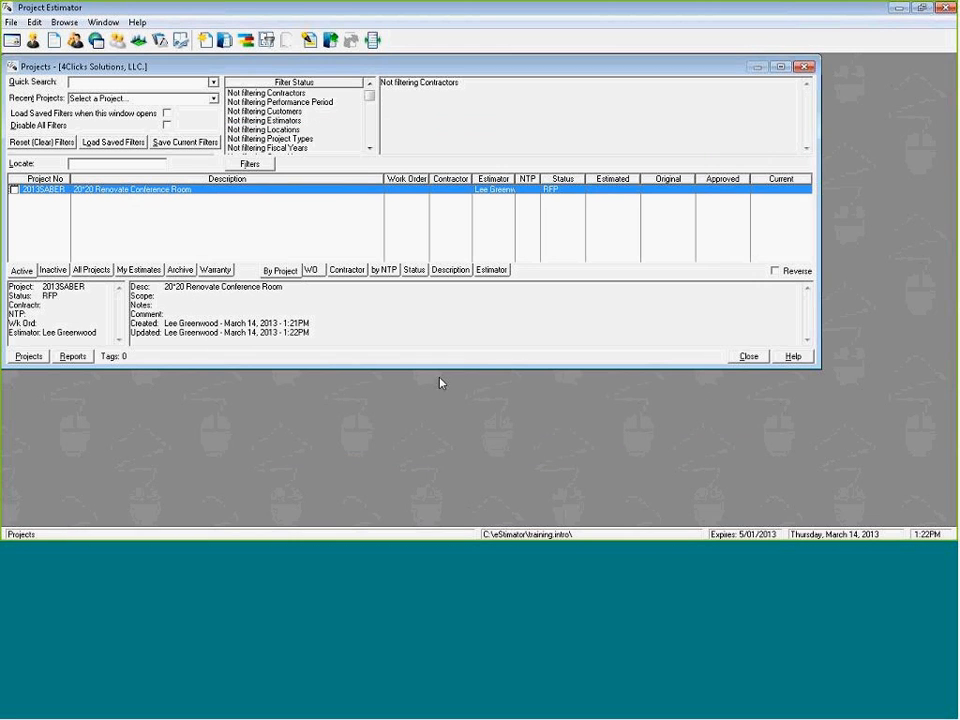
# Review the document templates and folders in the 2013SABER project's Document Management, then close it.
pyautogui.rightClick(194, 188)
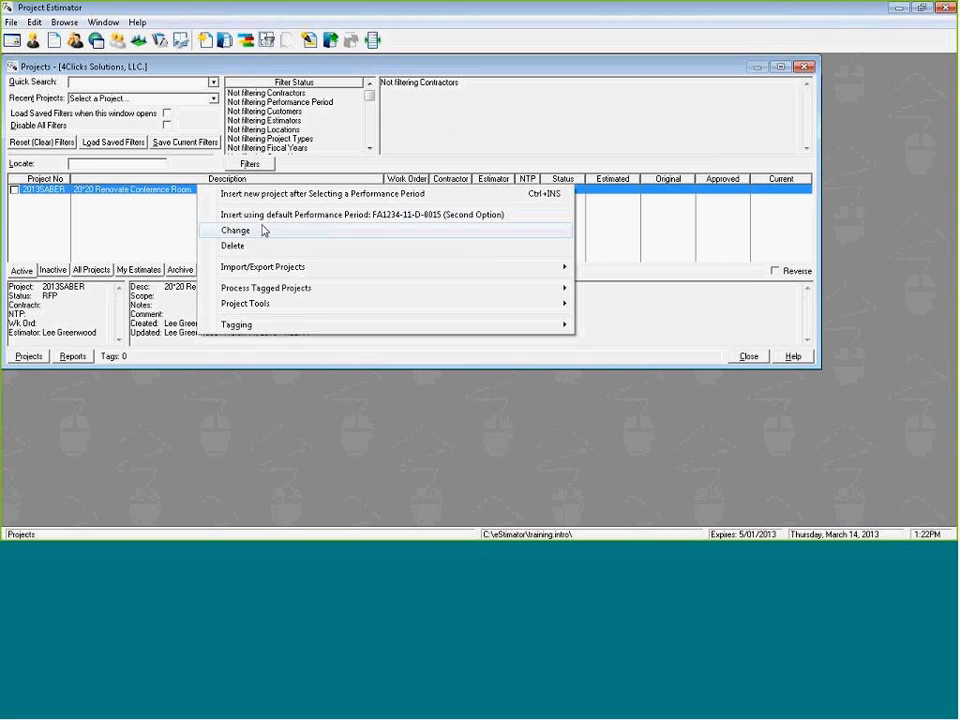
pyautogui.moveTo(268, 290)
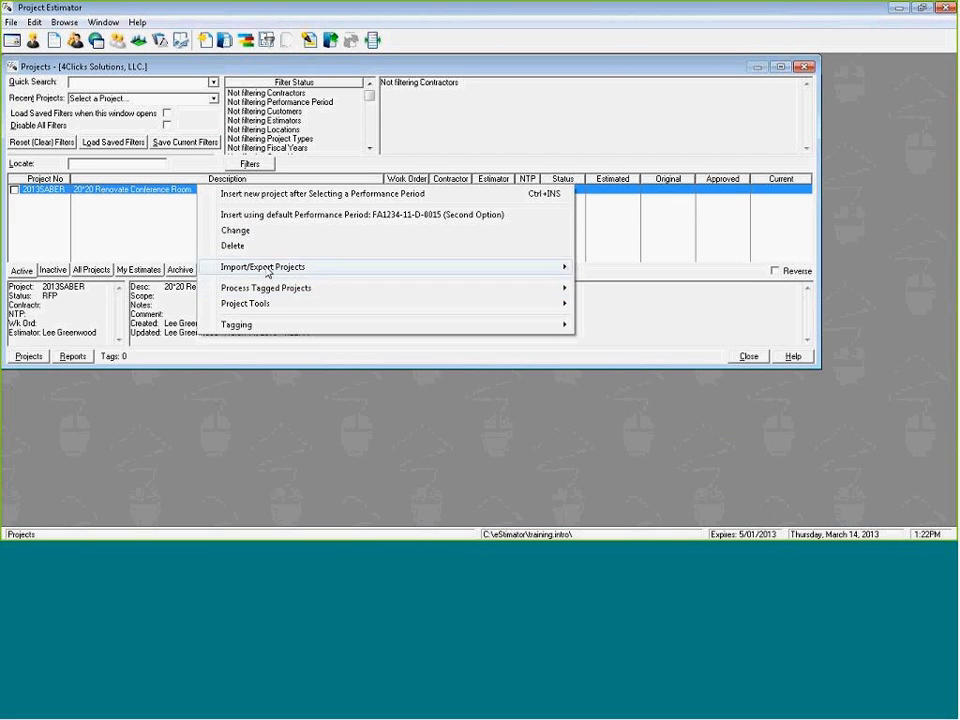
pyautogui.click(638, 310)
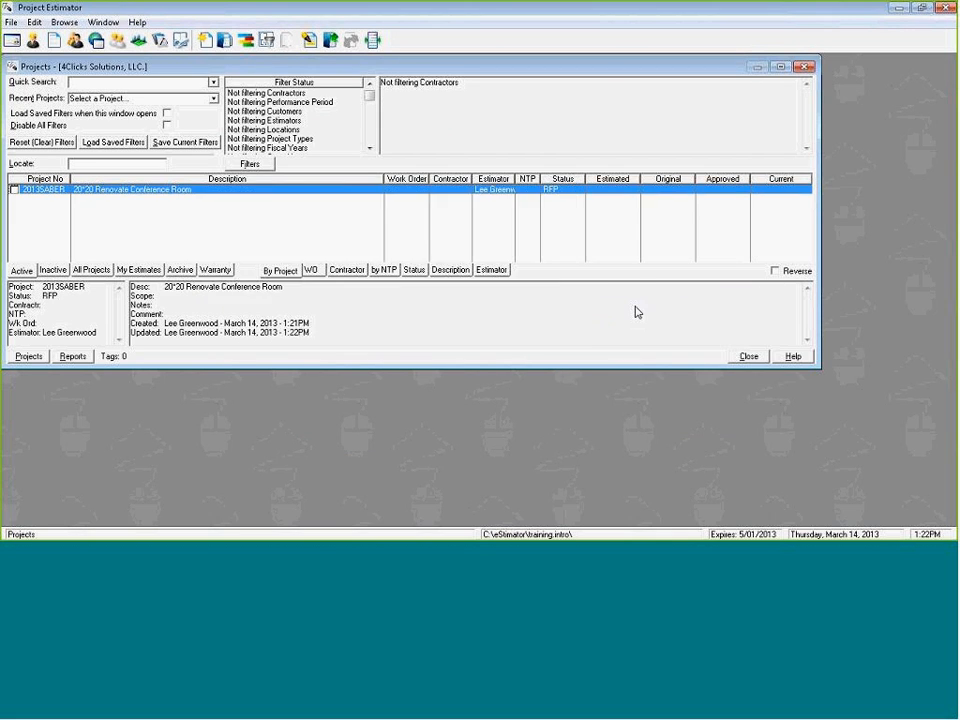
pyautogui.click(644, 344)
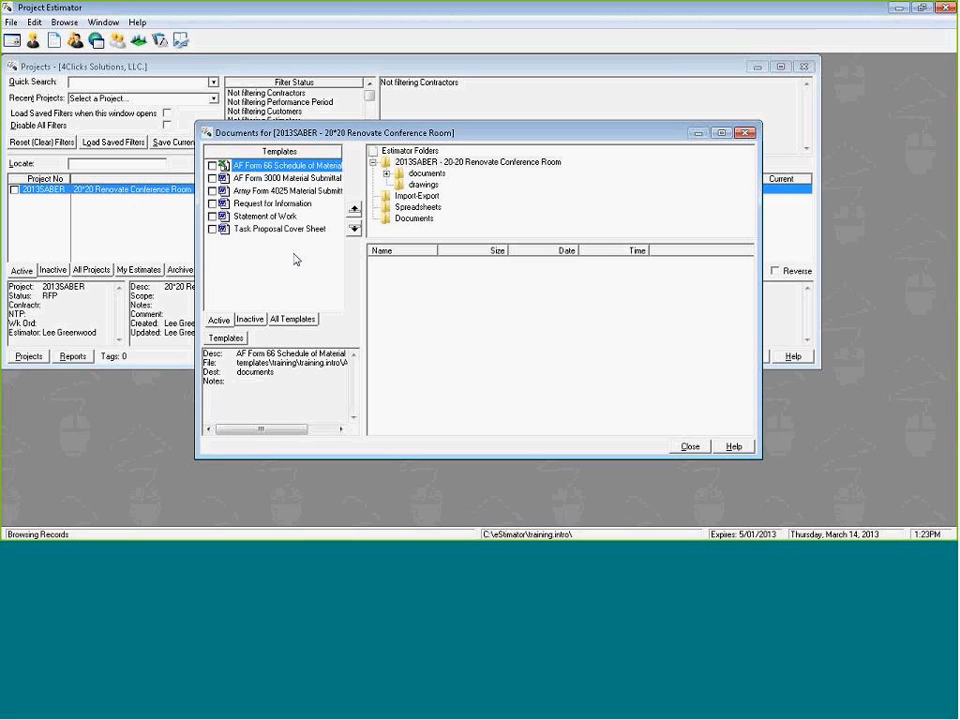
pyautogui.click(689, 447)
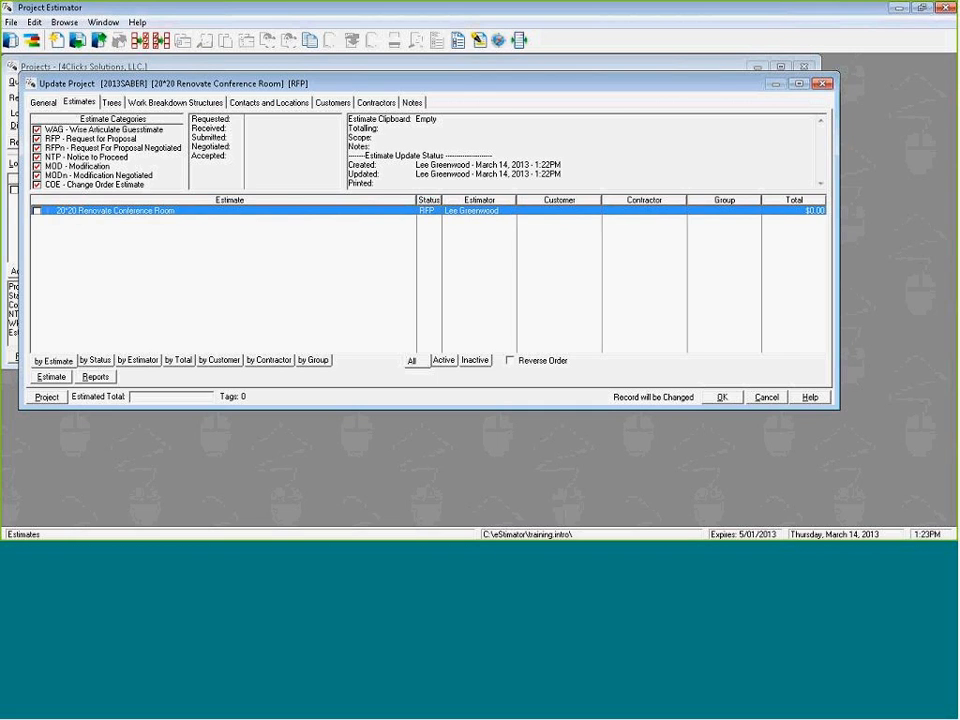
# Open the 20*20 Renovate Conference Room estimate, browse the Alternate cost guide from its line items, and close the guide.
pyautogui.doubleClick(120, 231)
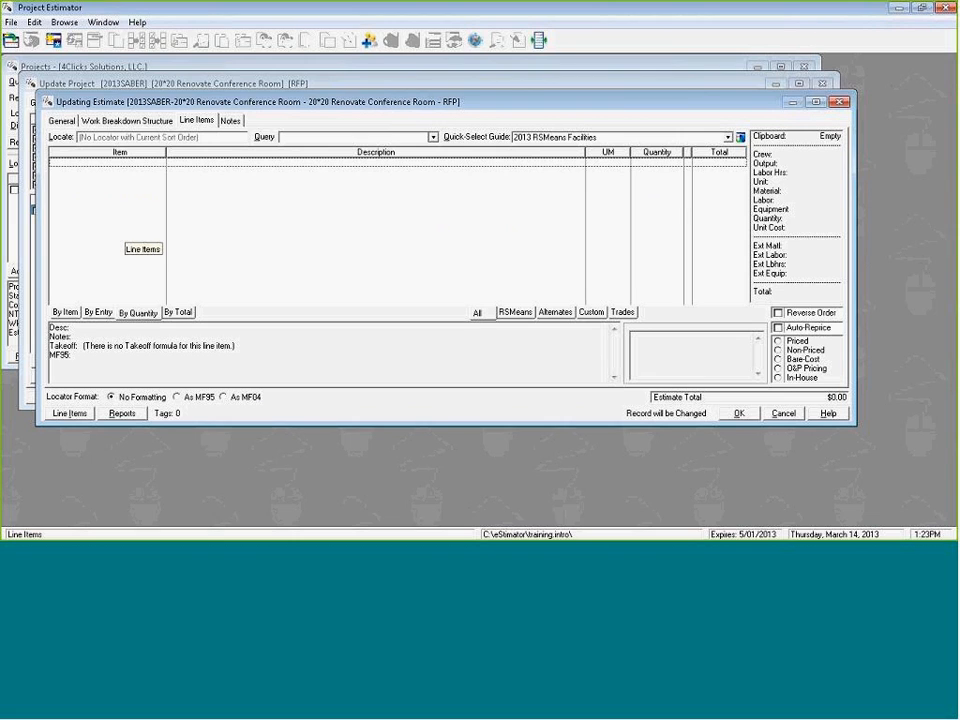
pyautogui.click(614, 139)
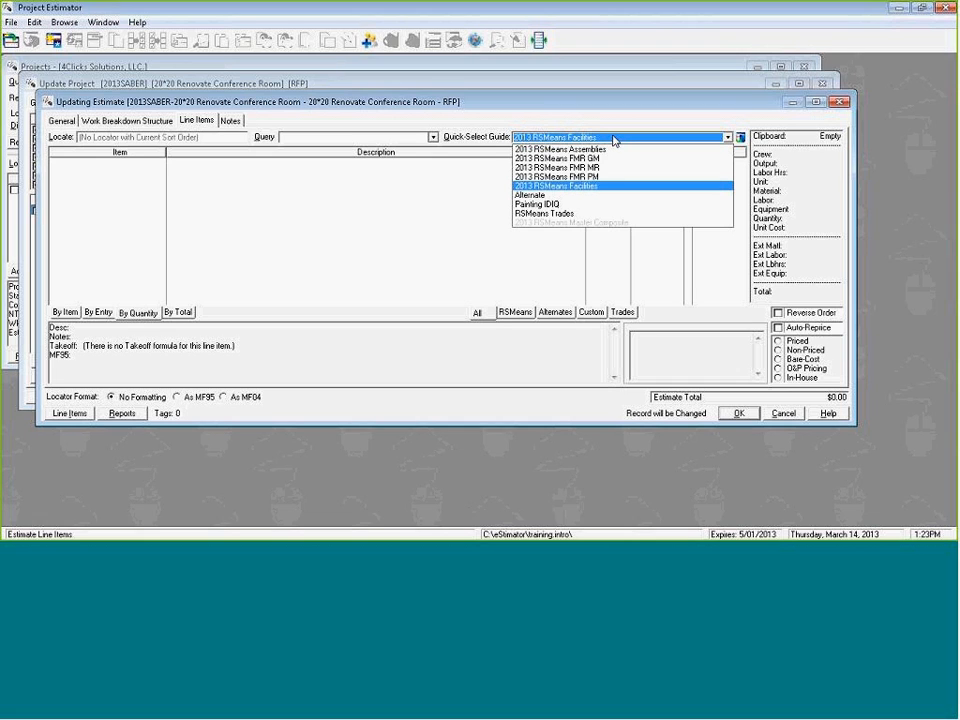
pyautogui.press('Down')
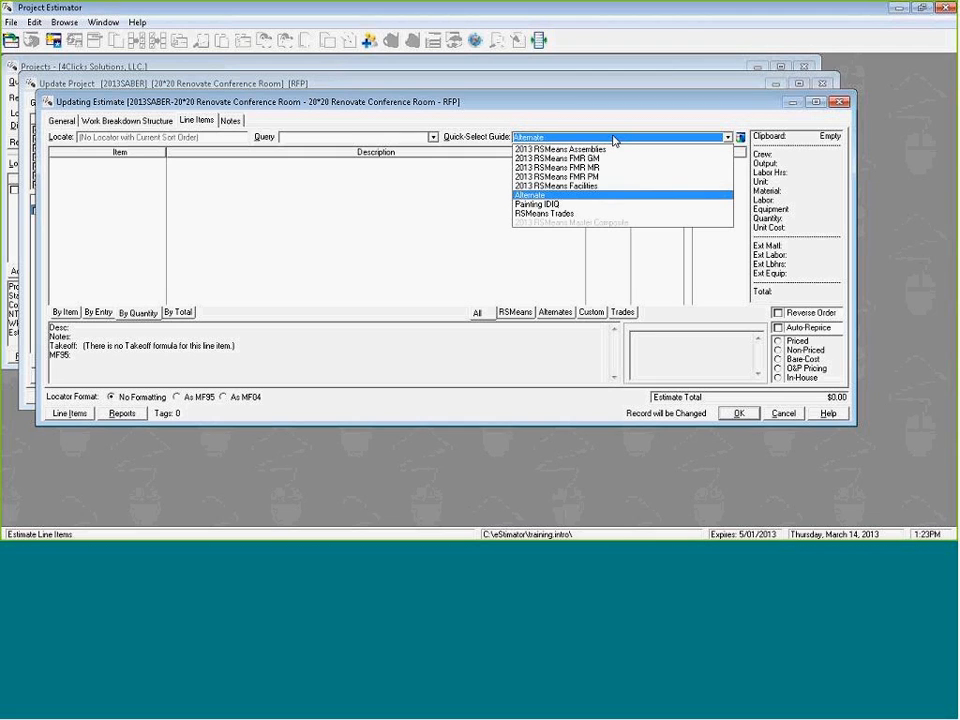
pyautogui.press('Return')
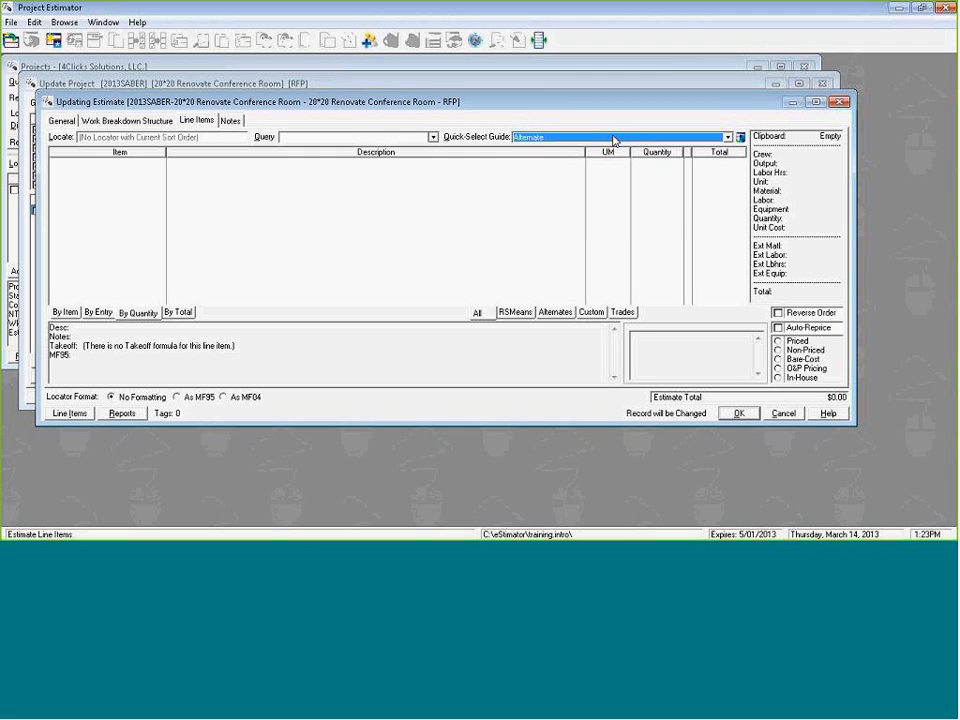
pyautogui.click(740, 138)
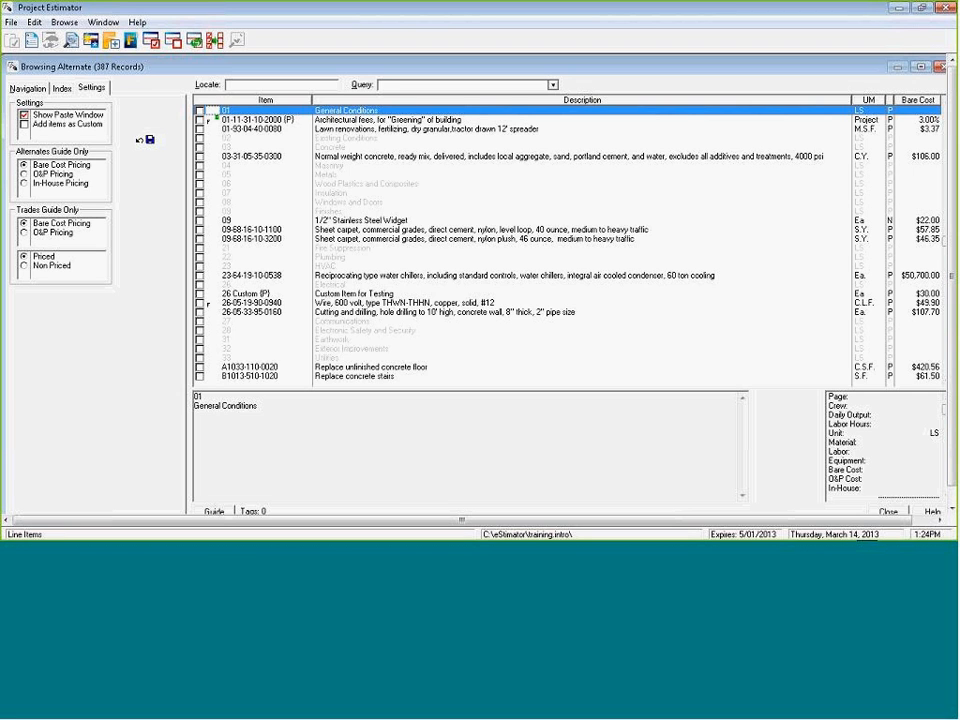
pyautogui.click(888, 512)
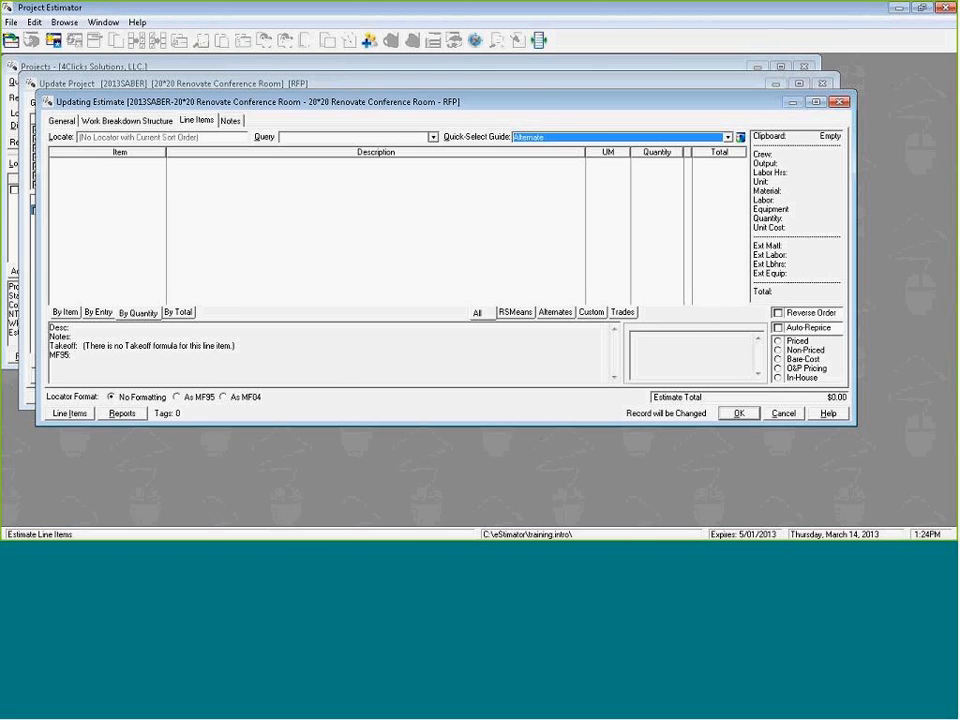
# Set the Quick-Select Guide to 2013 RSMeans Facilities, open it, and go to the Dumpster entry found through the guide index.
pyautogui.click(564, 138)
pyautogui.press('Up')
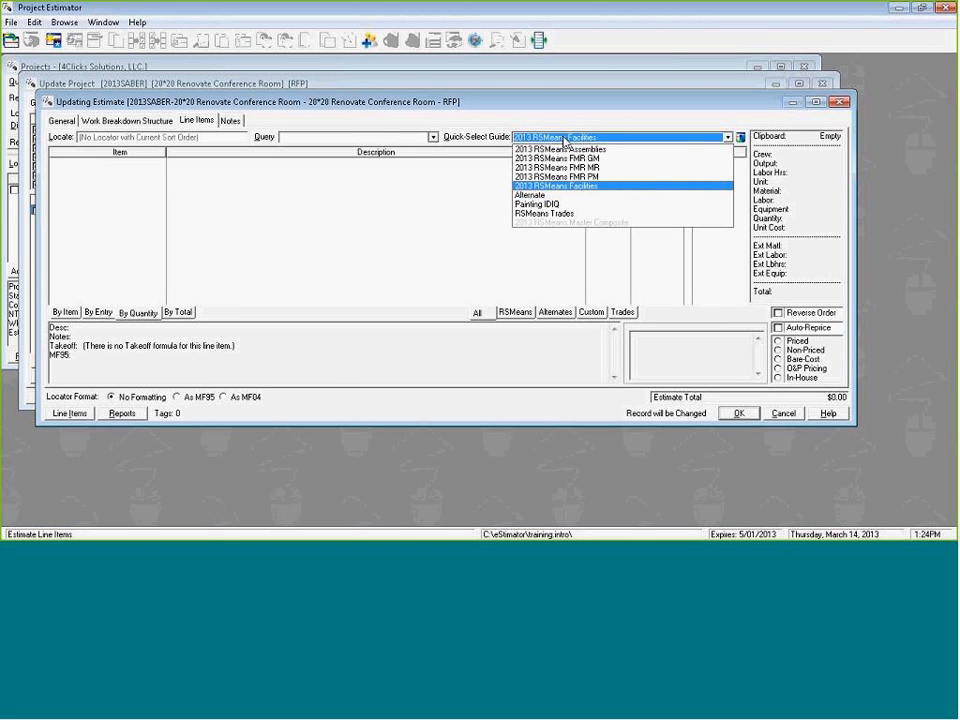
pyautogui.press('Return')
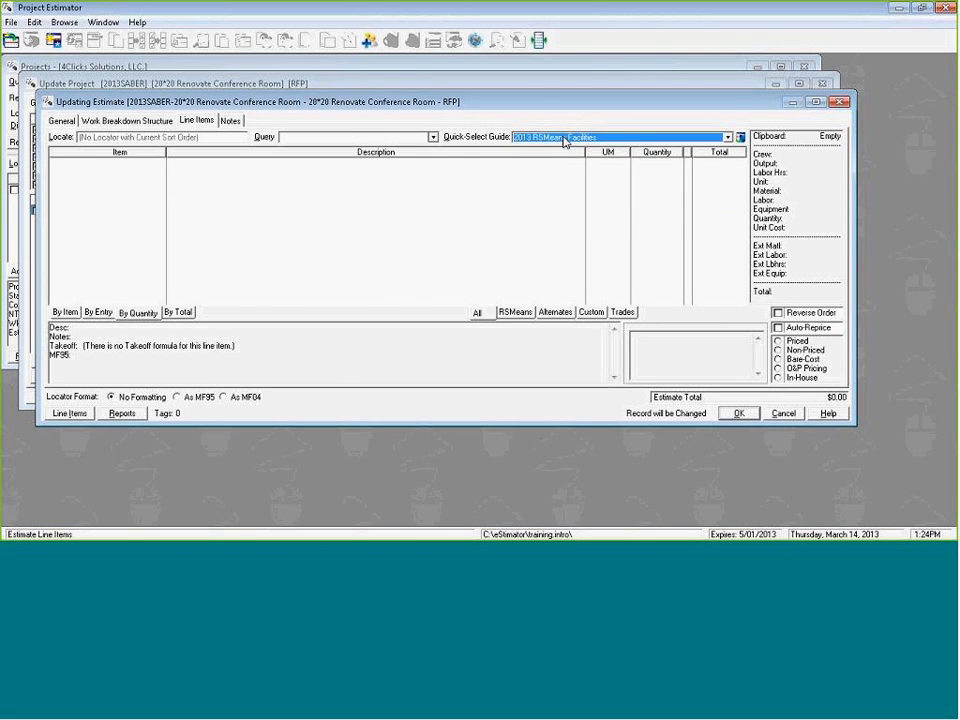
pyautogui.click(741, 137)
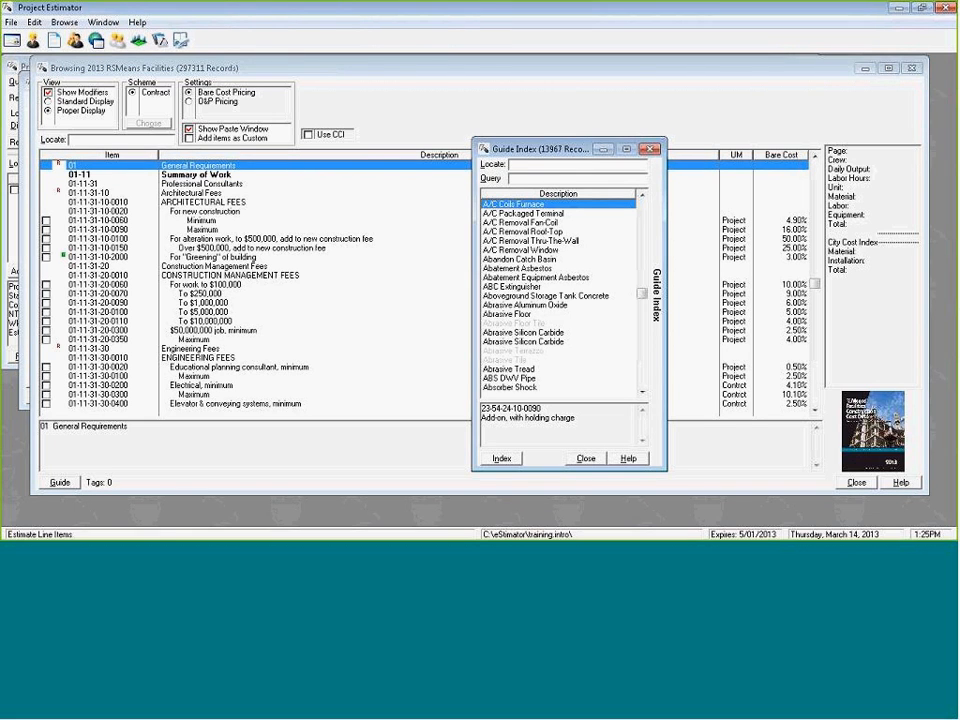
pyautogui.write('dumpste')
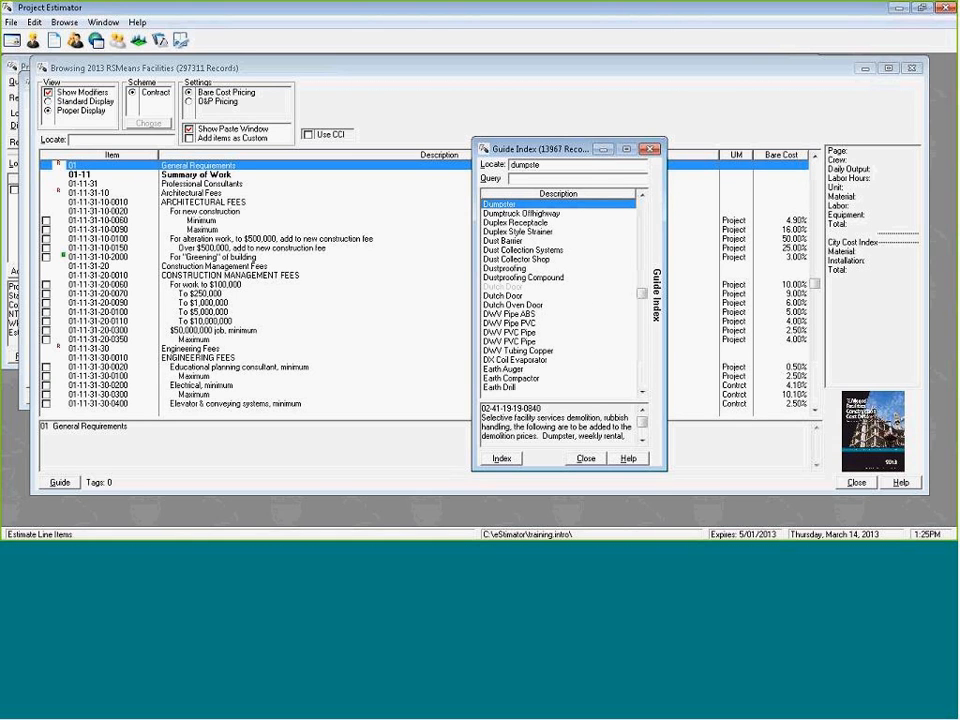
pyautogui.press('Return')
pyautogui.press('Up')
pyautogui.press('Up')
pyautogui.press('Up')
pyautogui.press('Up')
pyautogui.press('Up')
pyautogui.press('Up')
pyautogui.press('Up')
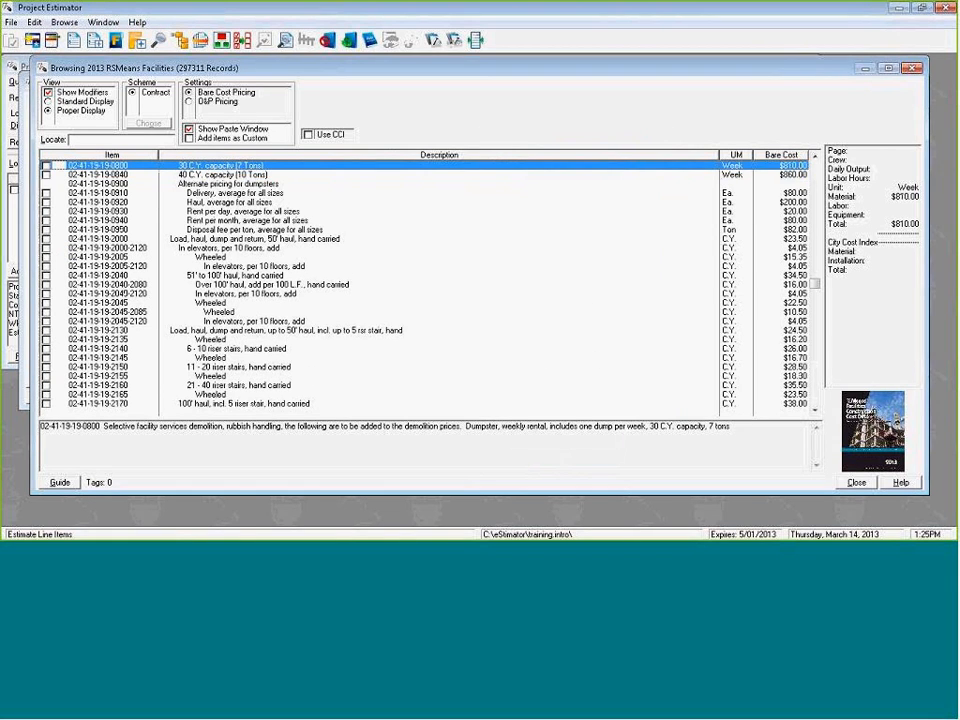
pyautogui.press('Up')
pyautogui.press('Down')
pyautogui.press('Down')
pyautogui.press('Down')
pyautogui.press('Down')
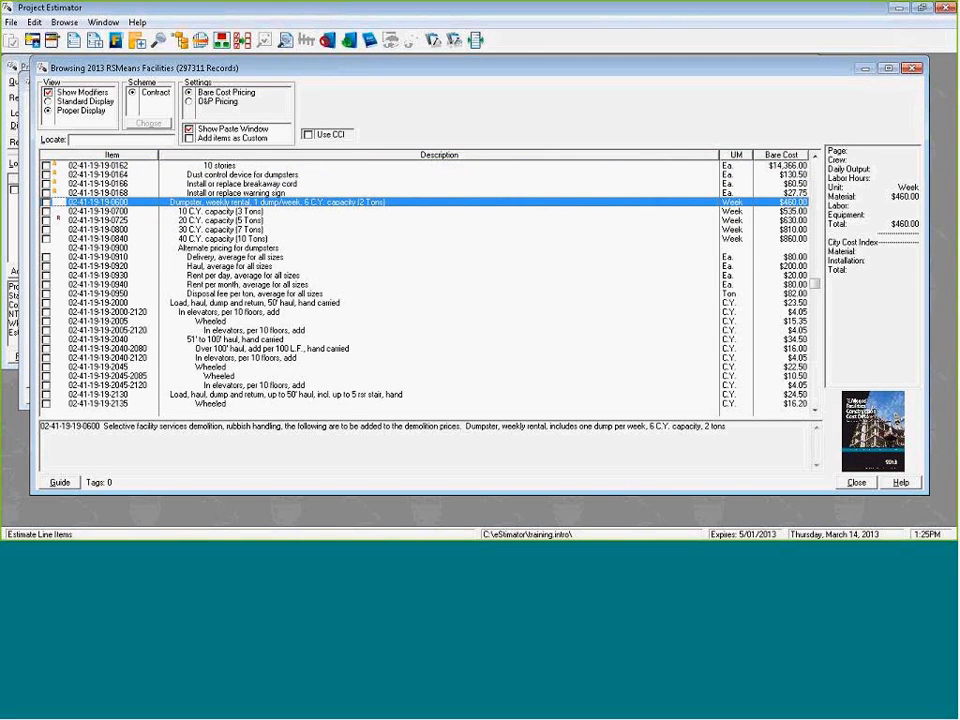
pyautogui.press('Down')
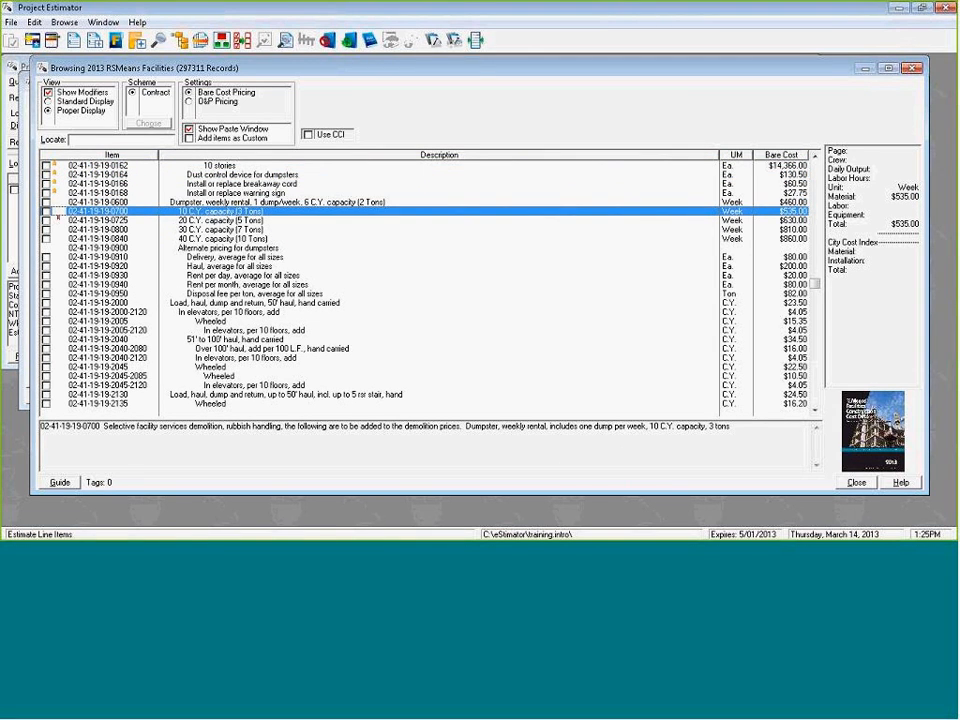
pyautogui.press('Return')
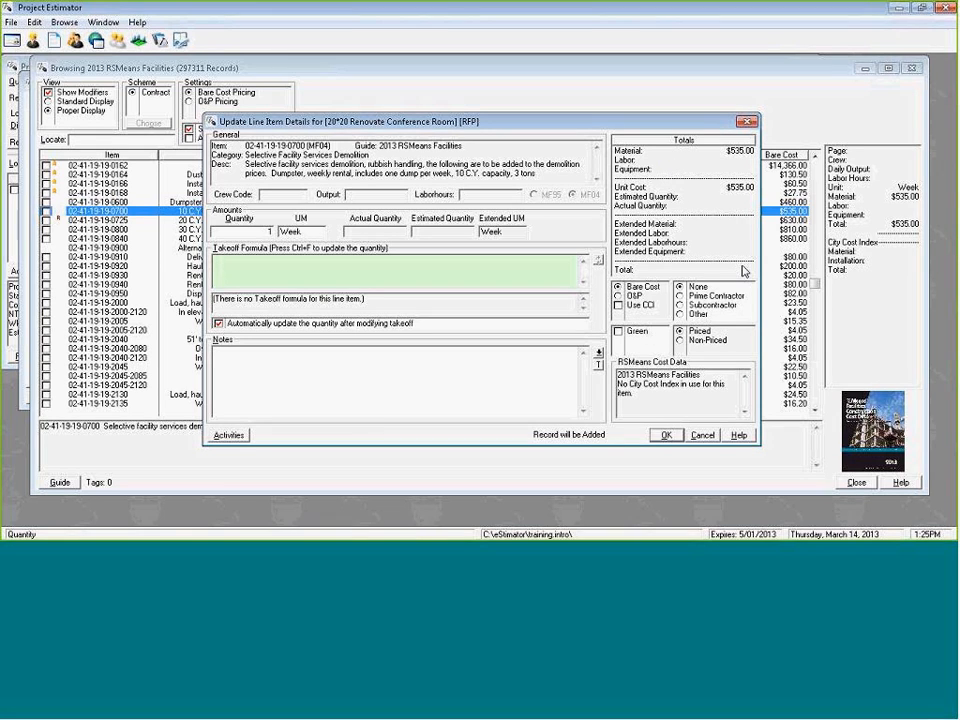
pyautogui.click(665, 436)
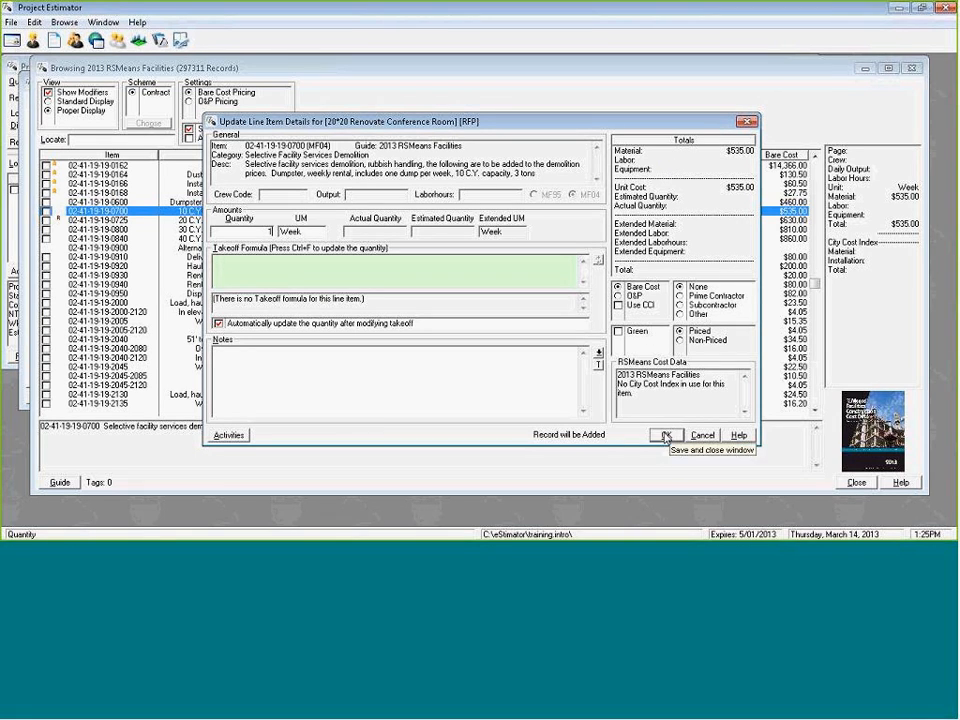
pyautogui.click(665, 436)
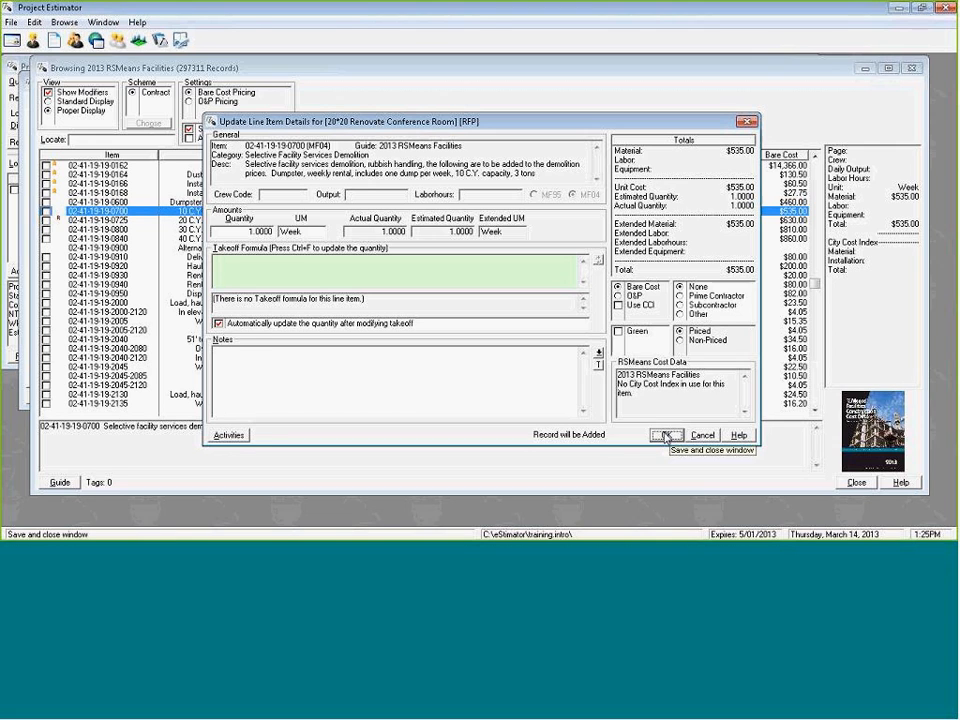
pyautogui.click(665, 436)
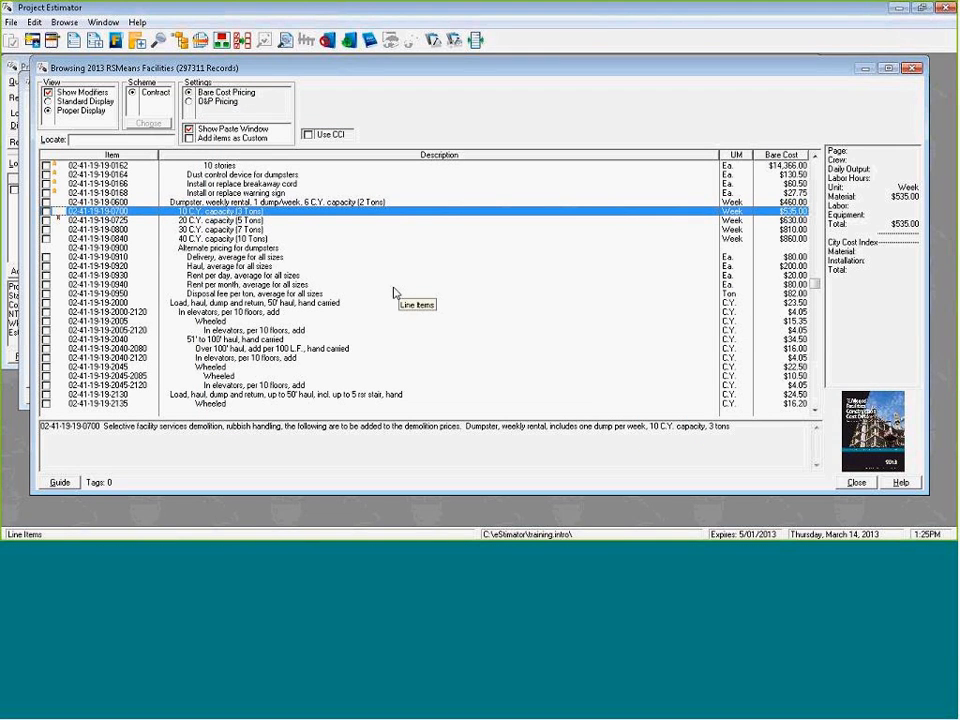
pyautogui.press('Down')
pyautogui.press('Down')
pyautogui.press('Down')
pyautogui.press('Down')
pyautogui.press('Down')
pyautogui.press('Down')
pyautogui.press('Down')
pyautogui.press('Down')
pyautogui.press('Down')
pyautogui.press('Down')
pyautogui.press('Down')
pyautogui.press('Down')
pyautogui.press('Down')
pyautogui.press('Down')
pyautogui.press('Down')
pyautogui.press('Down')
pyautogui.press('Down')
pyautogui.press('Down')
pyautogui.press('Down')
pyautogui.press('Down')
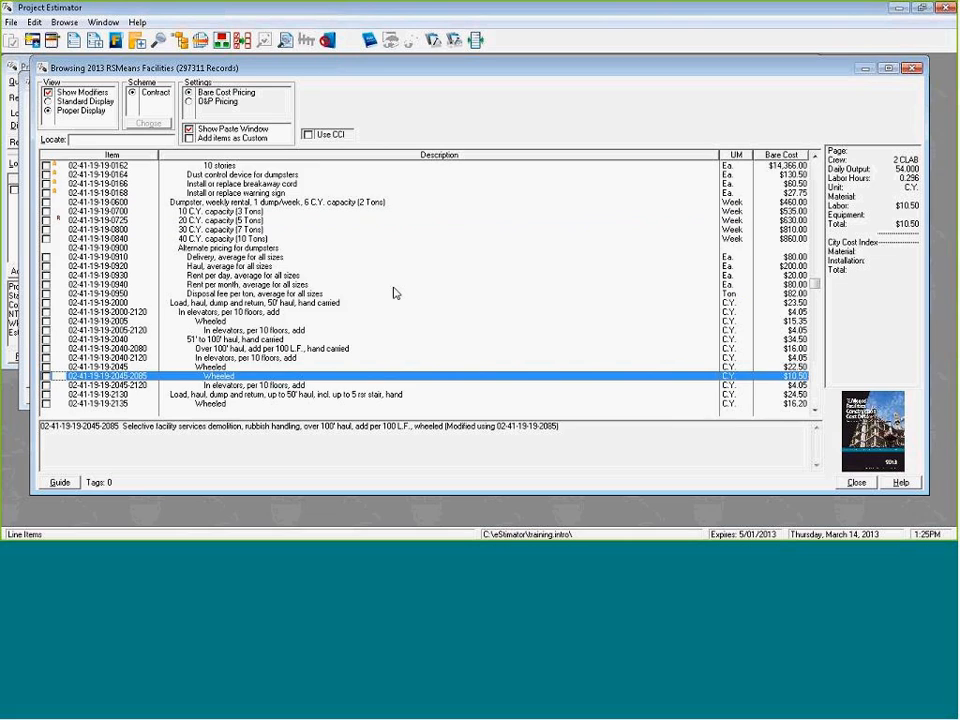
pyautogui.press('Up')
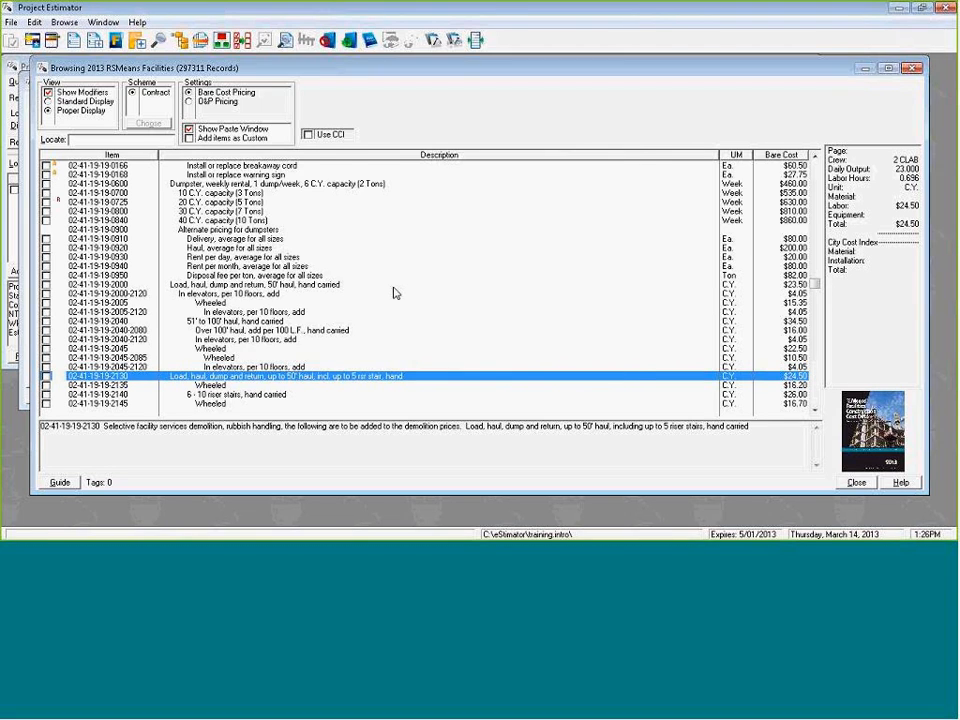
pyautogui.press('Return')
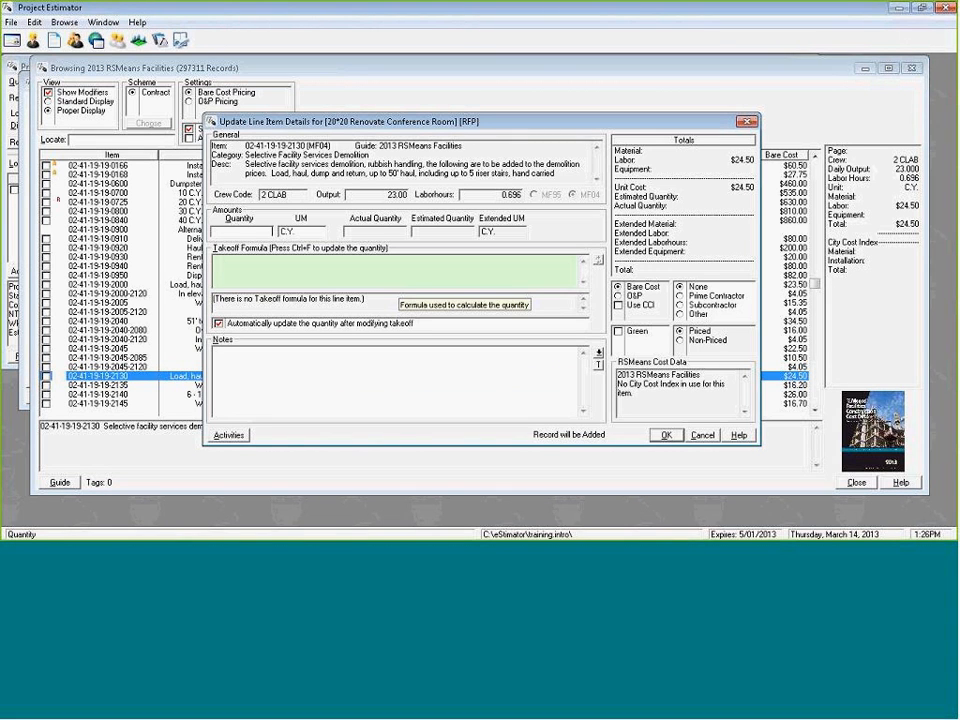
pyautogui.write('10')
pyautogui.press('Return')
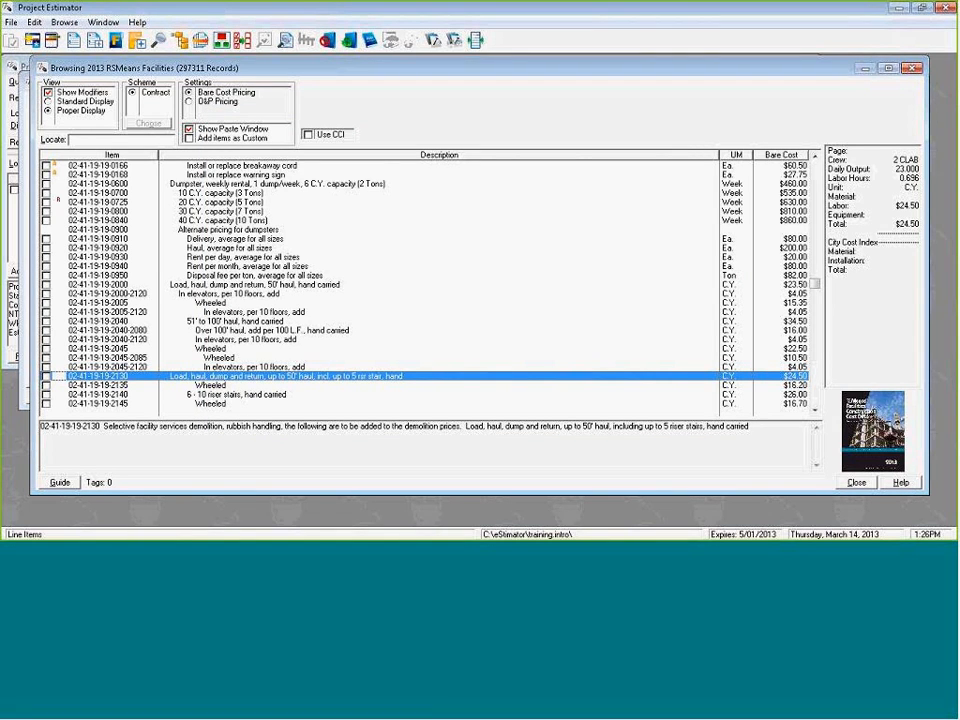
# Use the guide navigator to jump to Maintenance of Flooring, 09-01-60, under 09 - Finishes.
pyautogui.click(180, 40)
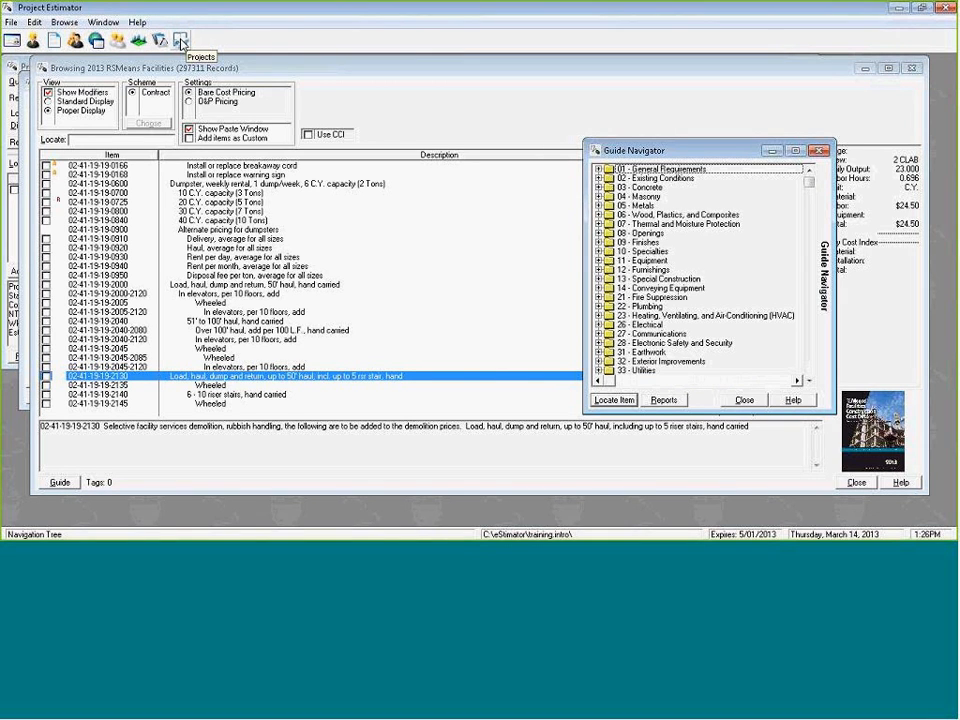
pyautogui.click(598, 242)
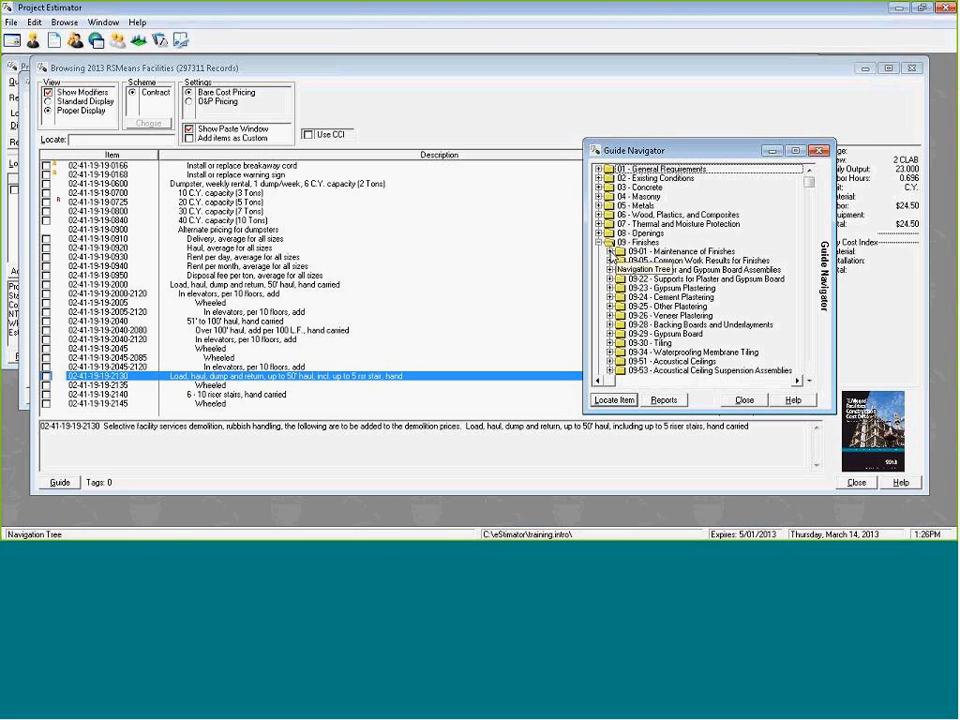
pyautogui.click(610, 252)
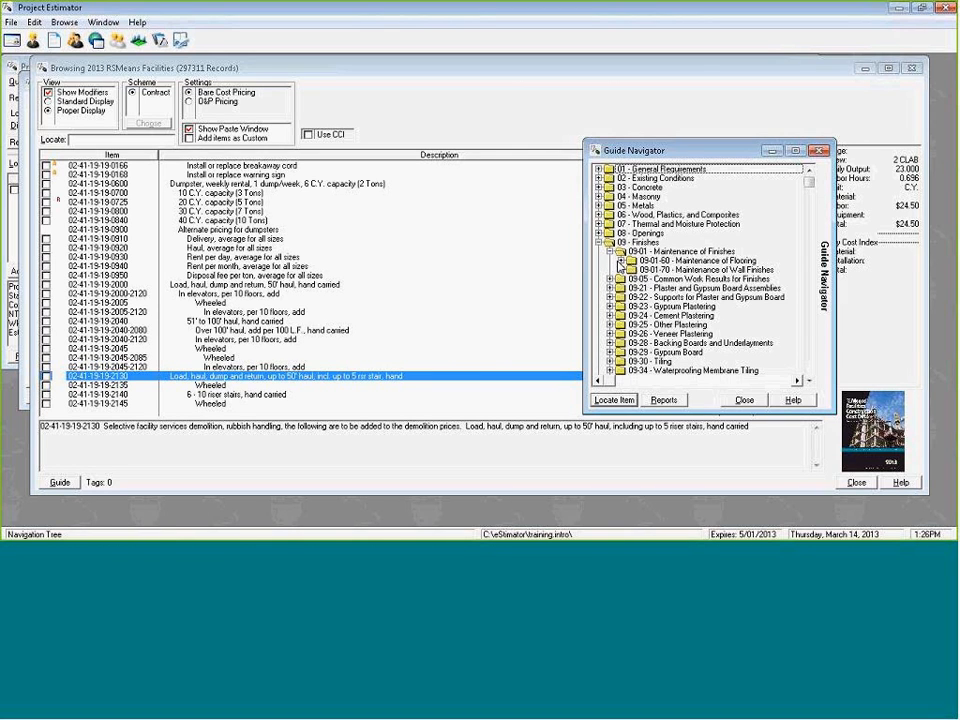
pyautogui.doubleClick(621, 263)
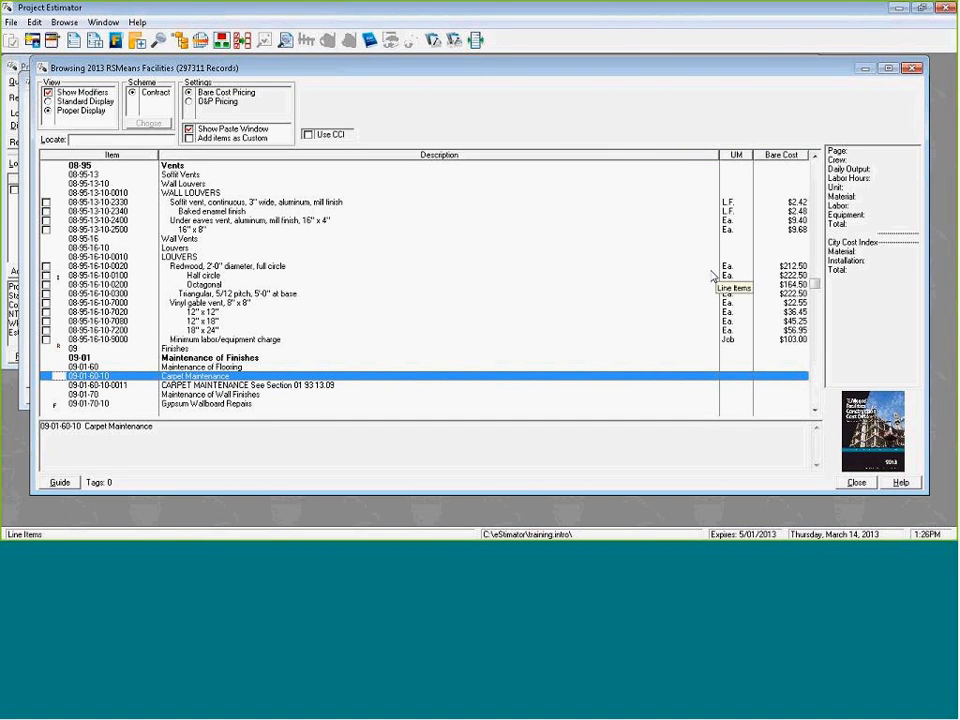
# Advance through the Finishes guide to the carpet items under Selective Demolition, Flooring, 09-05-05-20.
pyautogui.press('Down')
pyautogui.press('Down')
pyautogui.press('Down')
pyautogui.press('Down')
pyautogui.press('Down')
pyautogui.press('Down')
pyautogui.press('Down')
pyautogui.press('Down')
pyautogui.press('Down')
pyautogui.press('Down')
pyautogui.press('Down')
pyautogui.press('Down')
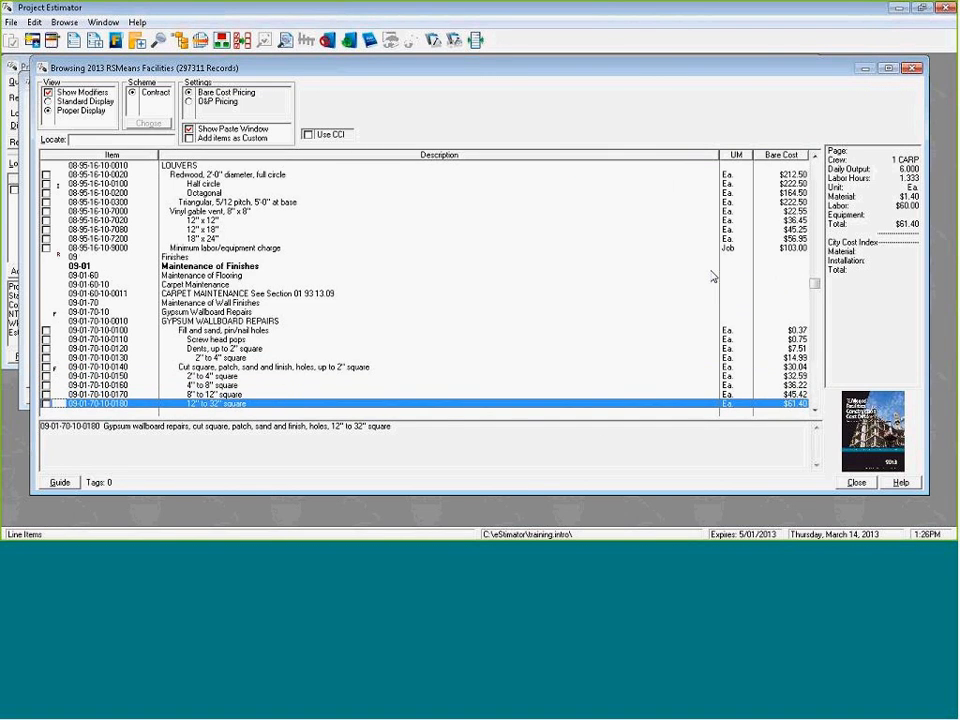
pyautogui.press('Down')
pyautogui.press('Down')
pyautogui.press('Down')
pyautogui.press('Down')
pyautogui.press('Down')
pyautogui.press('Down')
pyautogui.press('Down')
pyautogui.press('Down')
pyautogui.press('Down')
pyautogui.press('Down')
pyautogui.press('Down')
pyautogui.press('Down')
pyautogui.press('Down')
pyautogui.press('Down')
pyautogui.press('Down')
pyautogui.press('Down')
pyautogui.press('Down')
pyautogui.press('Down')
pyautogui.press('Down')
pyautogui.press('Down')
pyautogui.press('Down')
pyautogui.press('Down')
pyautogui.press('Down')
pyautogui.press('Down')
pyautogui.press('Down')
pyautogui.press('Down')
pyautogui.press('Down')
pyautogui.press('Down')
pyautogui.press('Down')
pyautogui.press('Down')
pyautogui.press('Down')
pyautogui.press('Down')
pyautogui.press('Down')
pyautogui.press('Down')
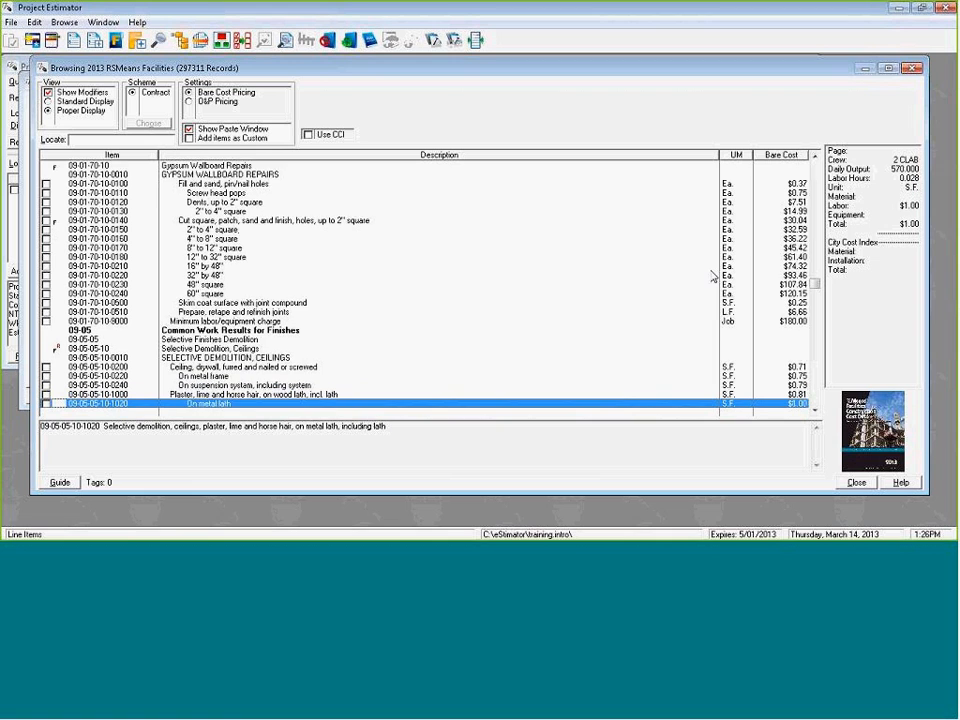
pyautogui.press('Up')
pyautogui.press('Up')
pyautogui.press('Up')
pyautogui.press('Up')
pyautogui.press('Up')
pyautogui.press('Up')
pyautogui.press('Up')
pyautogui.press('Up')
pyautogui.press('Up')
pyautogui.press('Up')
pyautogui.press('Up')
pyautogui.press('Up')
pyautogui.press('Up')
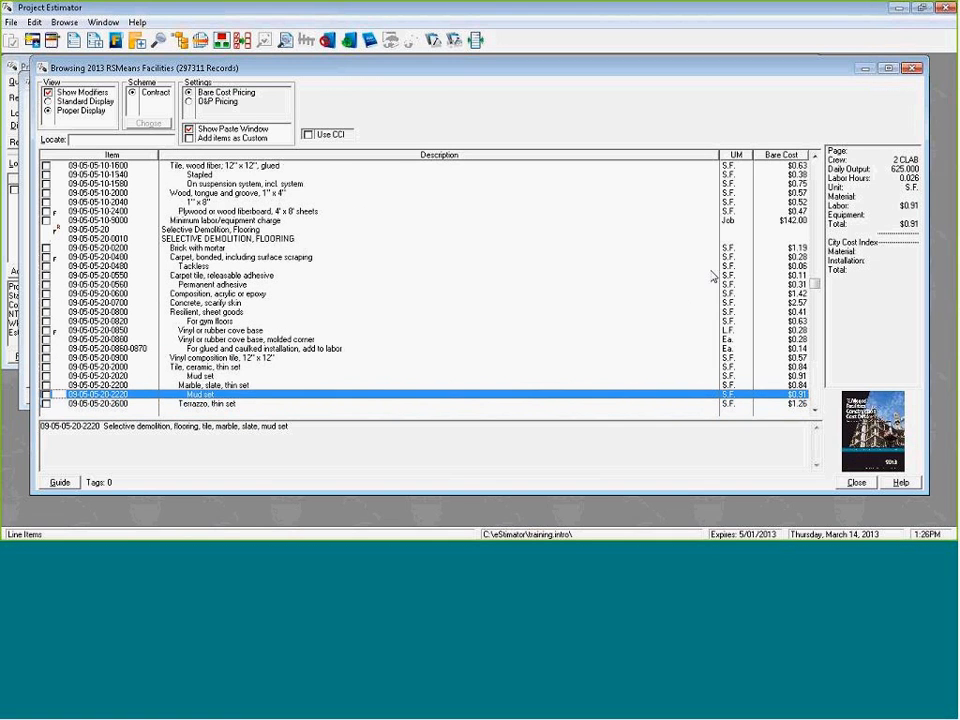
pyautogui.press('Up')
pyautogui.press('Up')
pyautogui.press('Up')
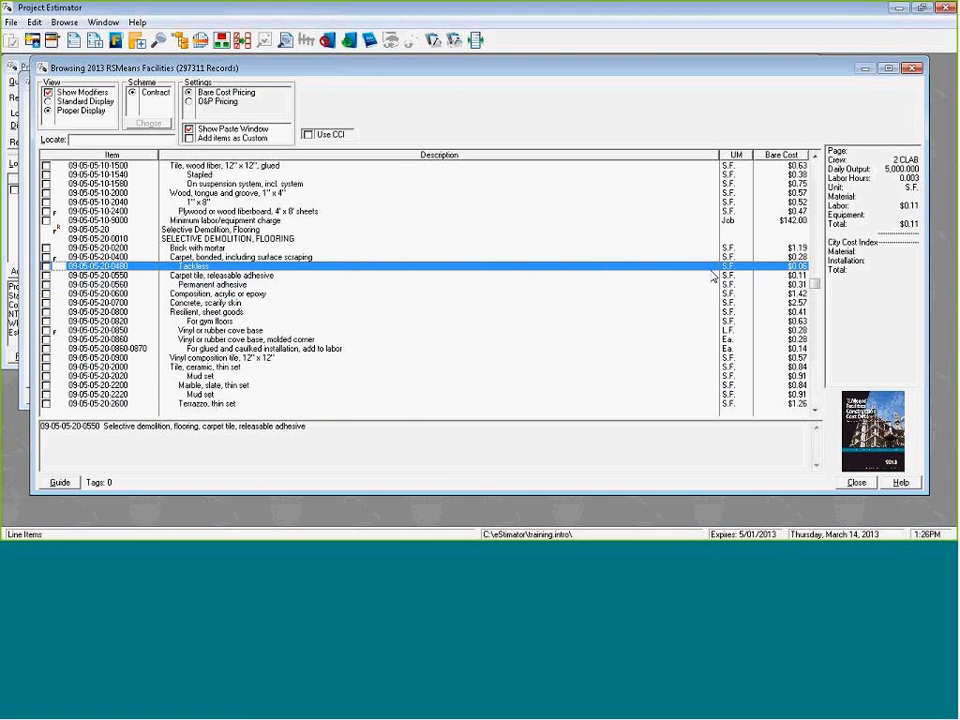
pyautogui.press('space')
pyautogui.press('Down')
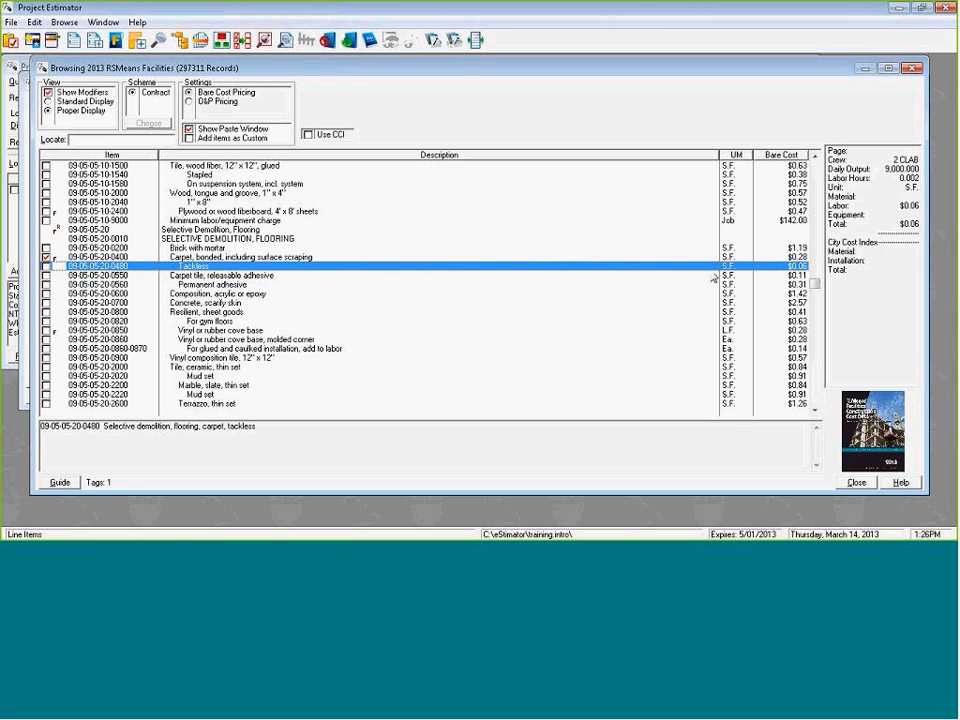
pyautogui.press('Up')
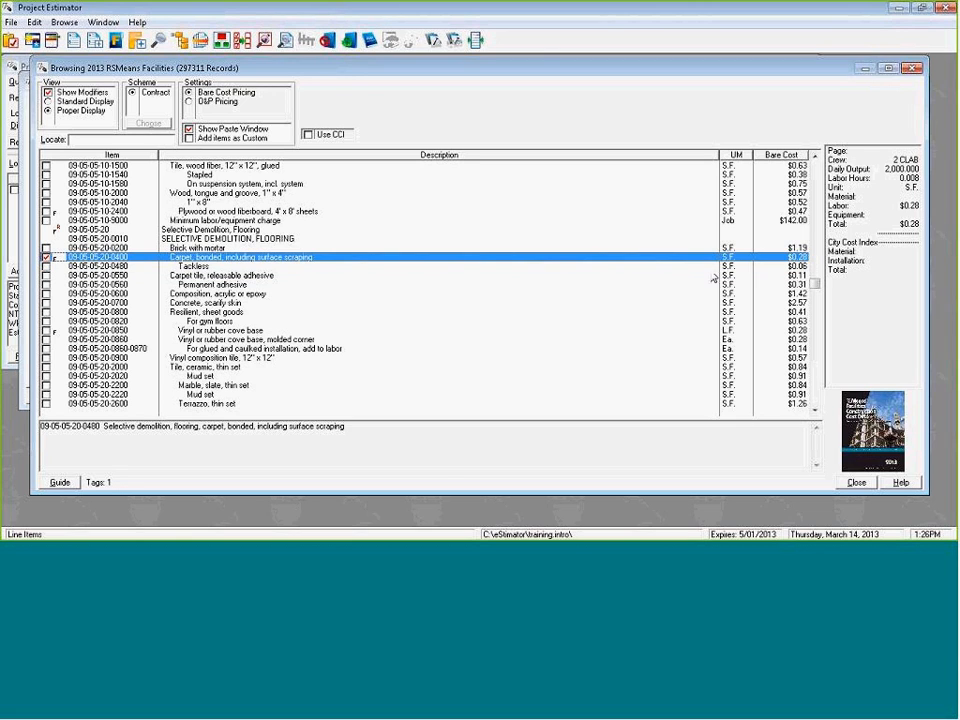
pyautogui.press('space')
pyautogui.press('Down')
pyautogui.press('Down')
pyautogui.press('Down')
pyautogui.press('Up')
pyautogui.press('Up')
pyautogui.press('Down')
pyautogui.press('Down')
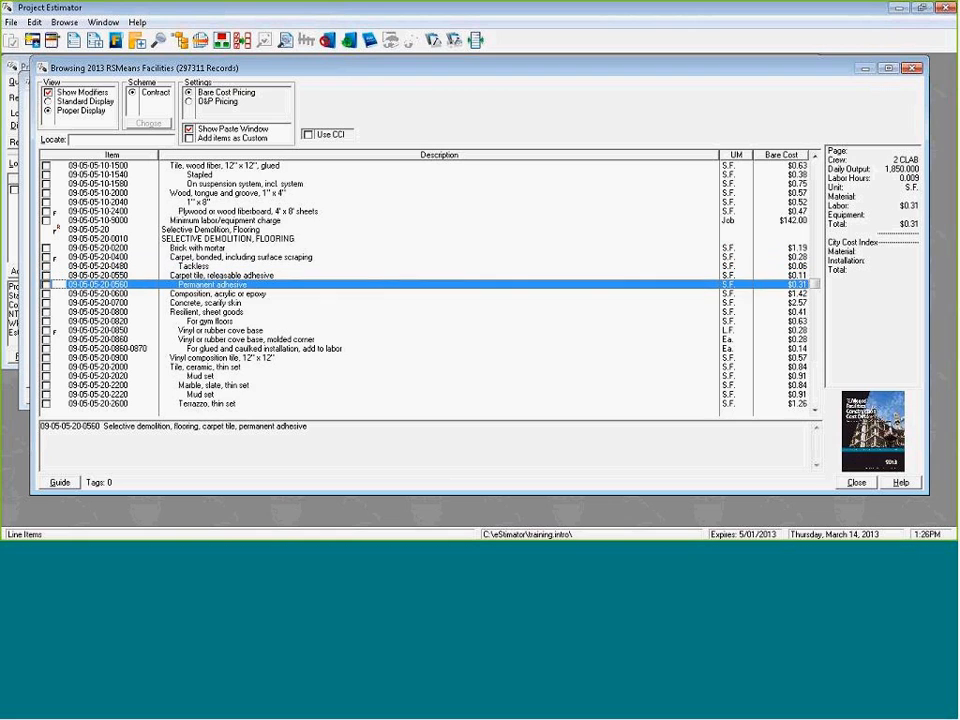
pyautogui.press('space')
pyautogui.press('Down')
pyautogui.press('Down')
pyautogui.press('Down')
pyautogui.press('Down')
pyautogui.press('Down')
pyautogui.press('Down')
pyautogui.press('Down')
pyautogui.press('Down')
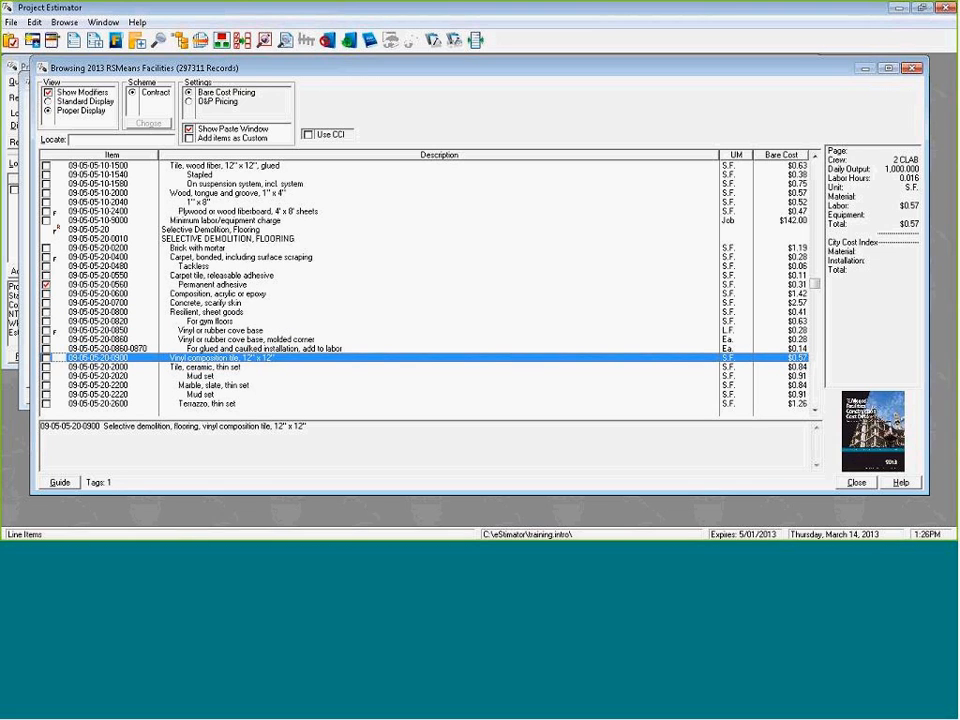
pyautogui.press('space')
# Tag the vinyl or rubber cove base (0850) and molded corner (0860) demolition items, and untag the vinyl composition tile item.
pyautogui.press('Up')
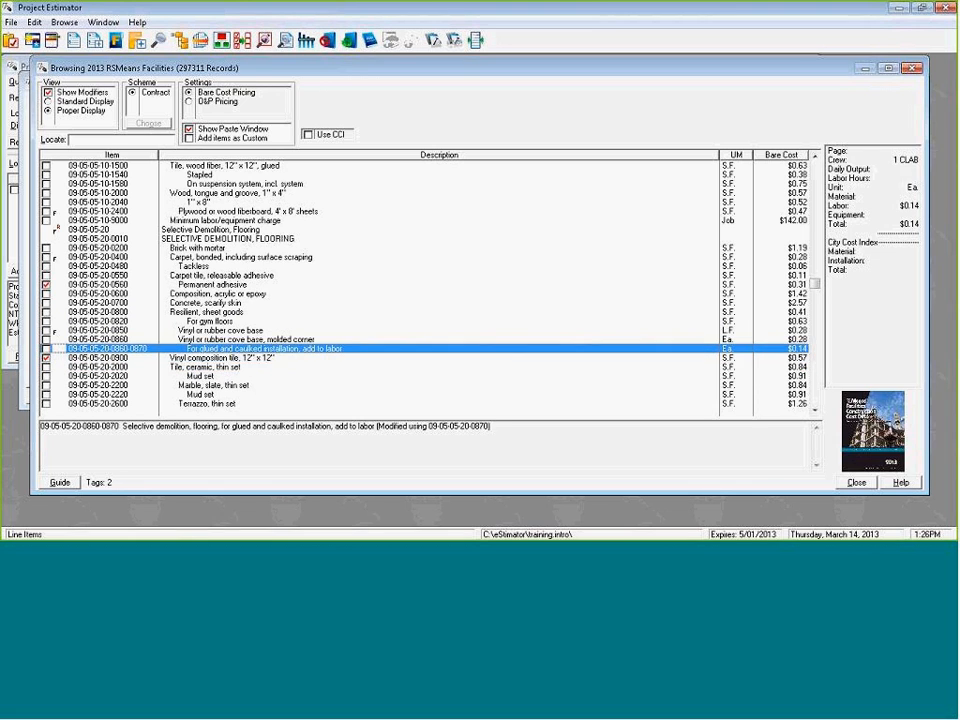
pyautogui.press('Up')
pyautogui.press('Up')
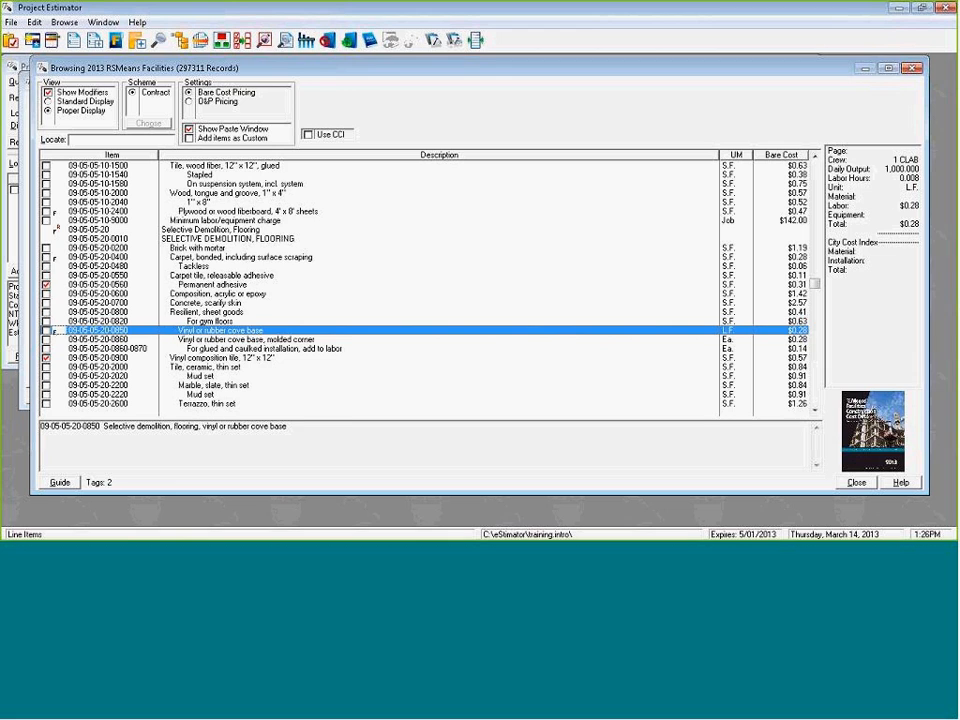
pyautogui.press('space')
pyautogui.press('Down')
pyautogui.press('space')
pyautogui.press('Down')
pyautogui.press('Down')
pyautogui.press('Down')
pyautogui.press('Up')
pyautogui.press('space')
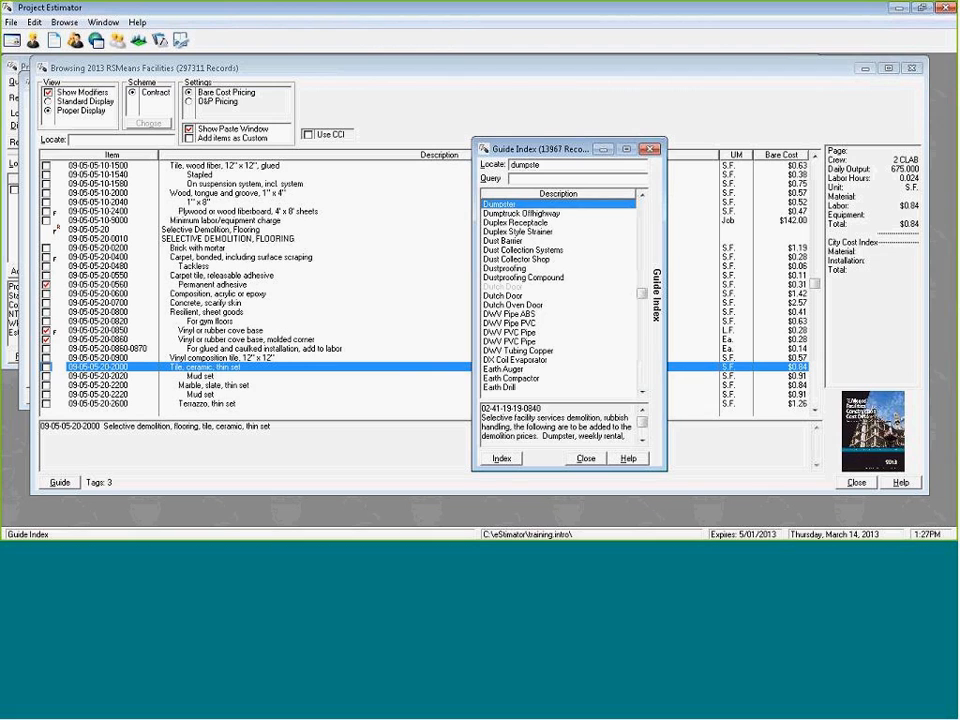
# Find Rubber Base in the guide index and go to its resilient base entry in the cost guide.
pyautogui.click(522, 213)
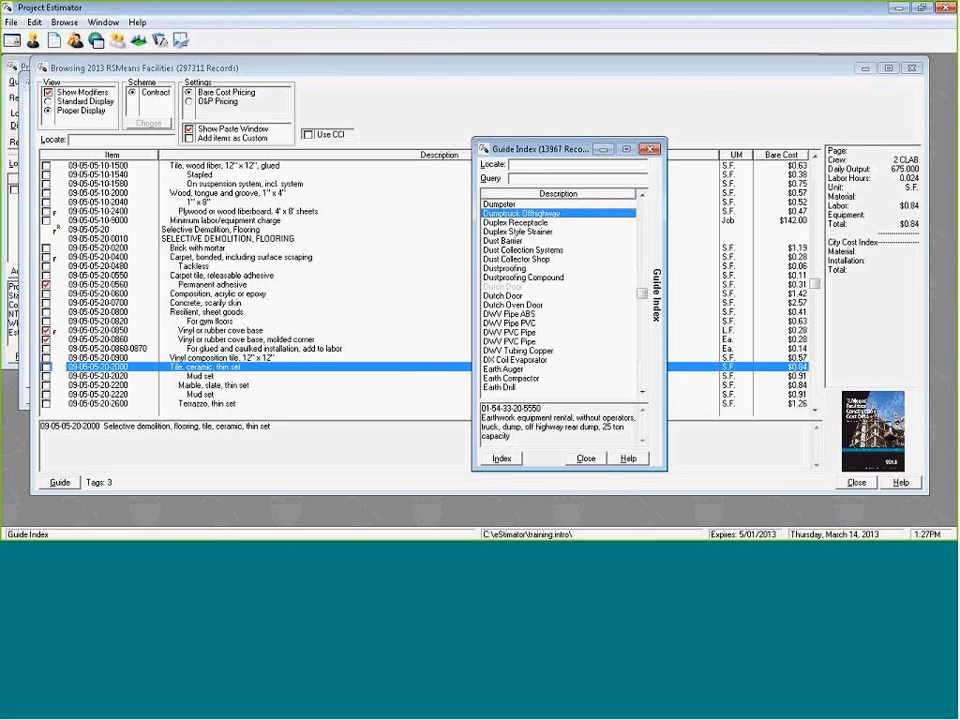
pyautogui.write('ru')
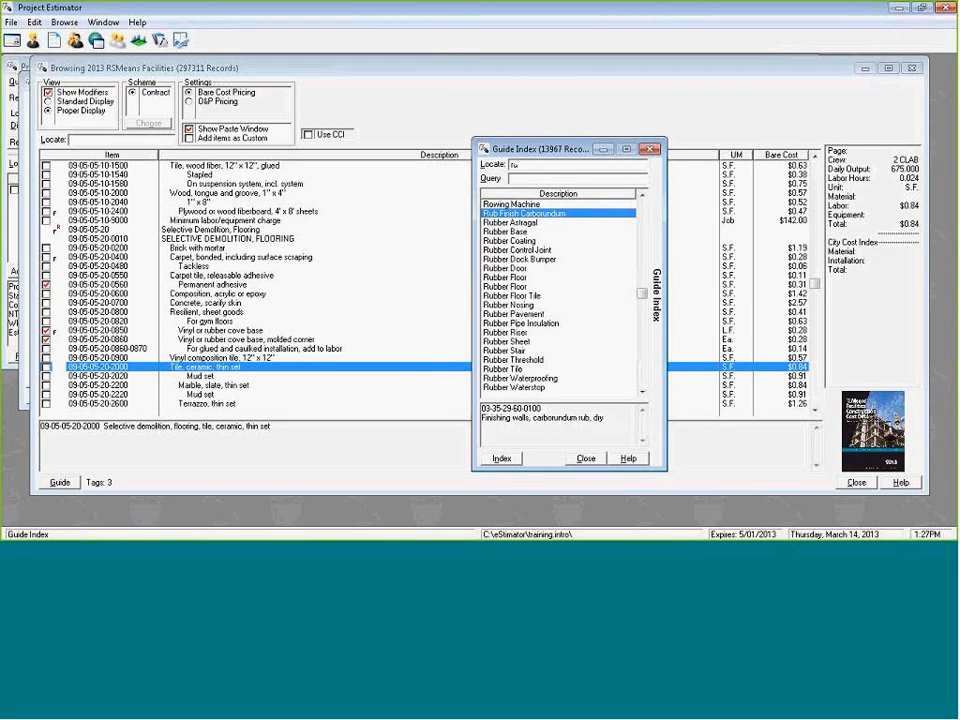
pyautogui.write('bber')
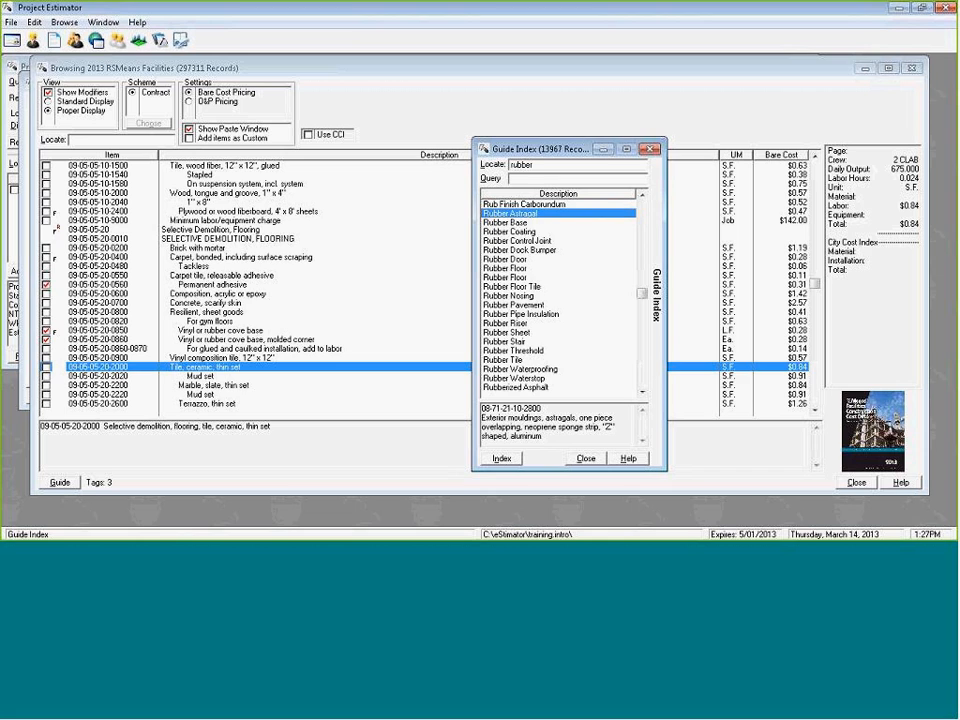
pyautogui.write(' base')
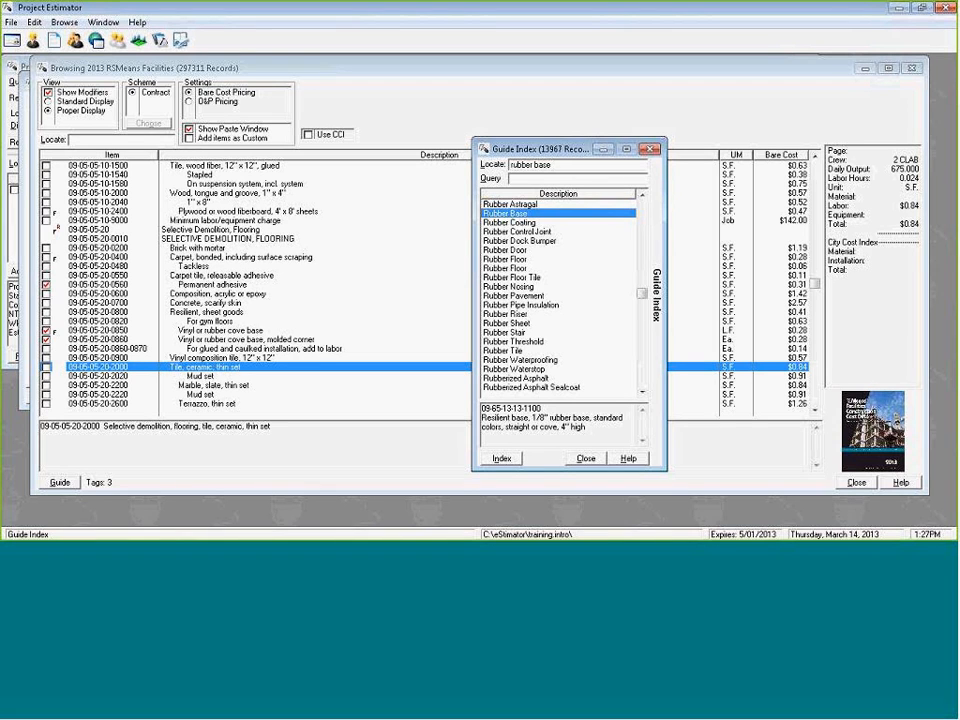
pyautogui.press('Return')
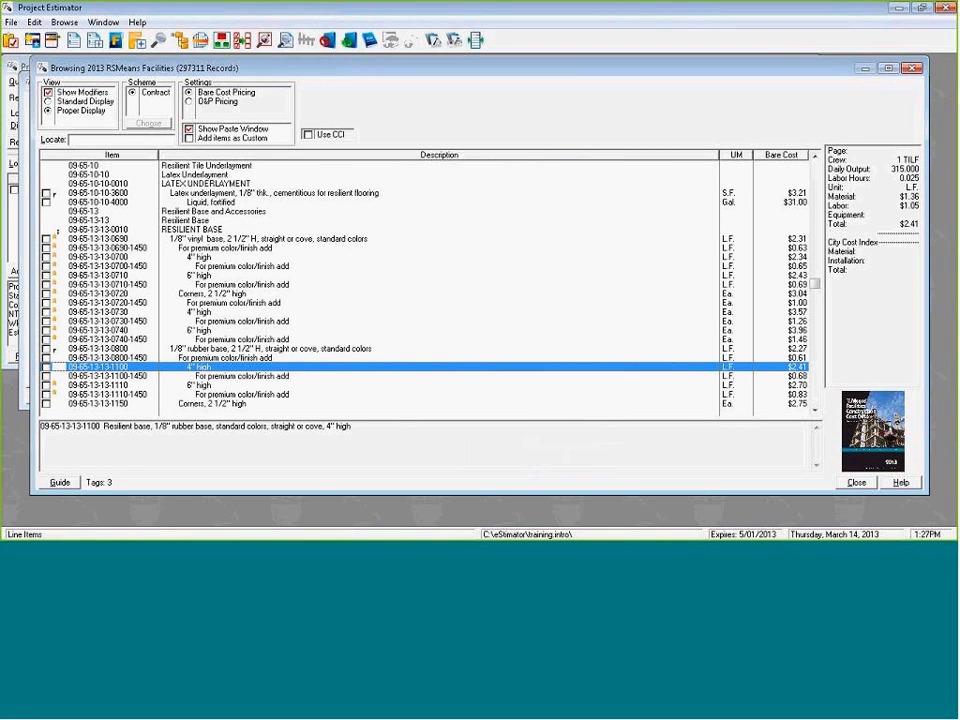
pyautogui.press('Down')
pyautogui.press('Up')
pyautogui.press('space')
pyautogui.press('Down')
pyautogui.press('Down')
pyautogui.press('Down')
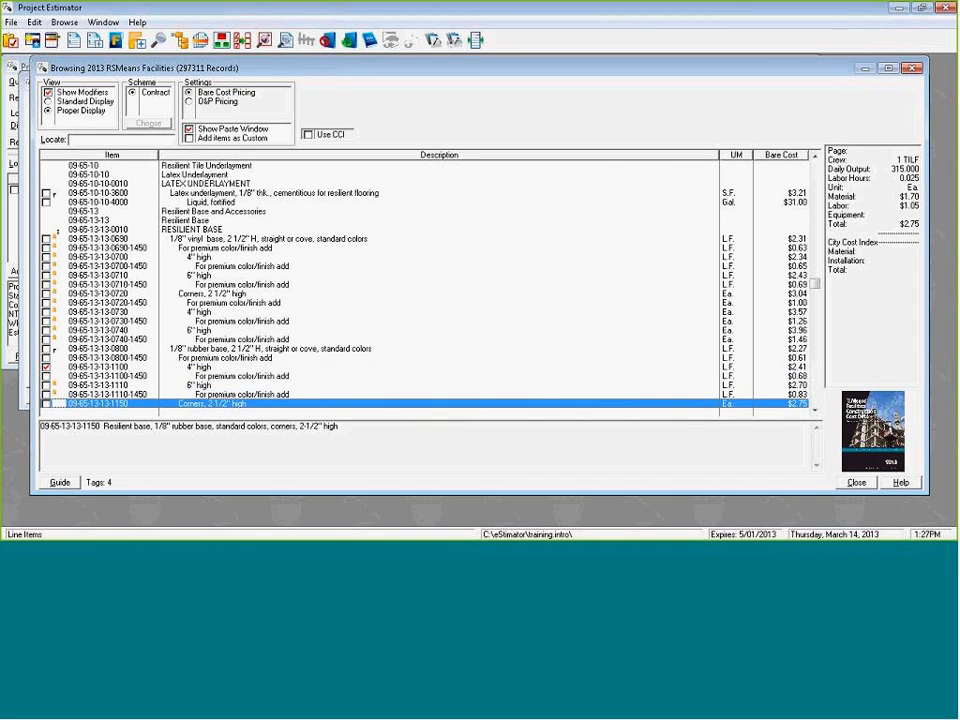
pyautogui.press('space')
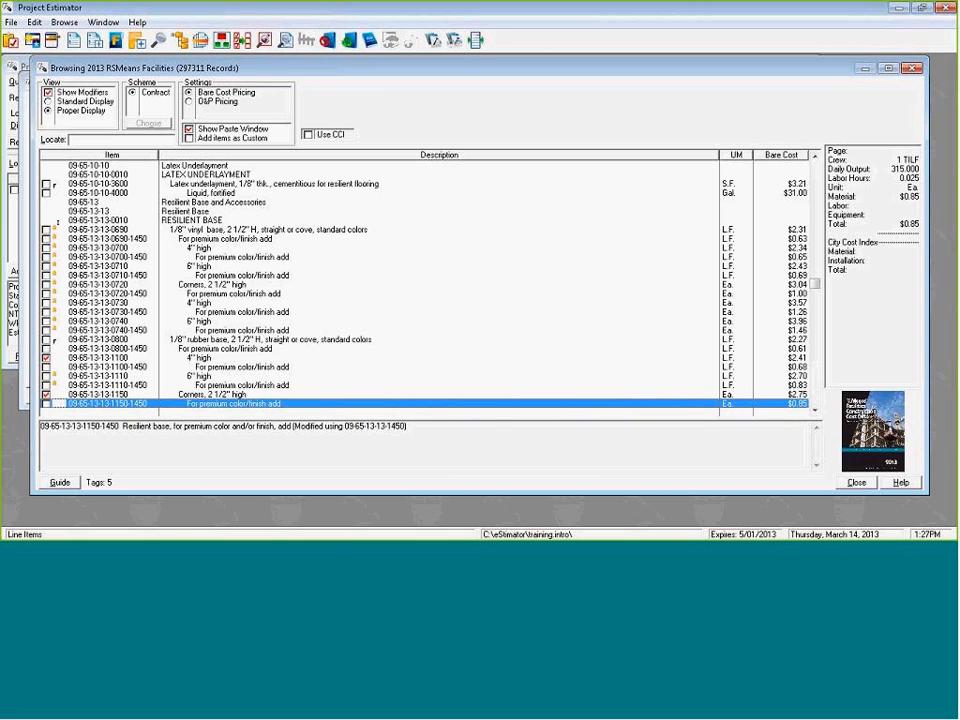
# Find Nylon Carpet in the guide index and go to its sheet carpet entry in the cost guide.
pyautogui.hotkey('alt', 'g')
pyautogui.press('Down')
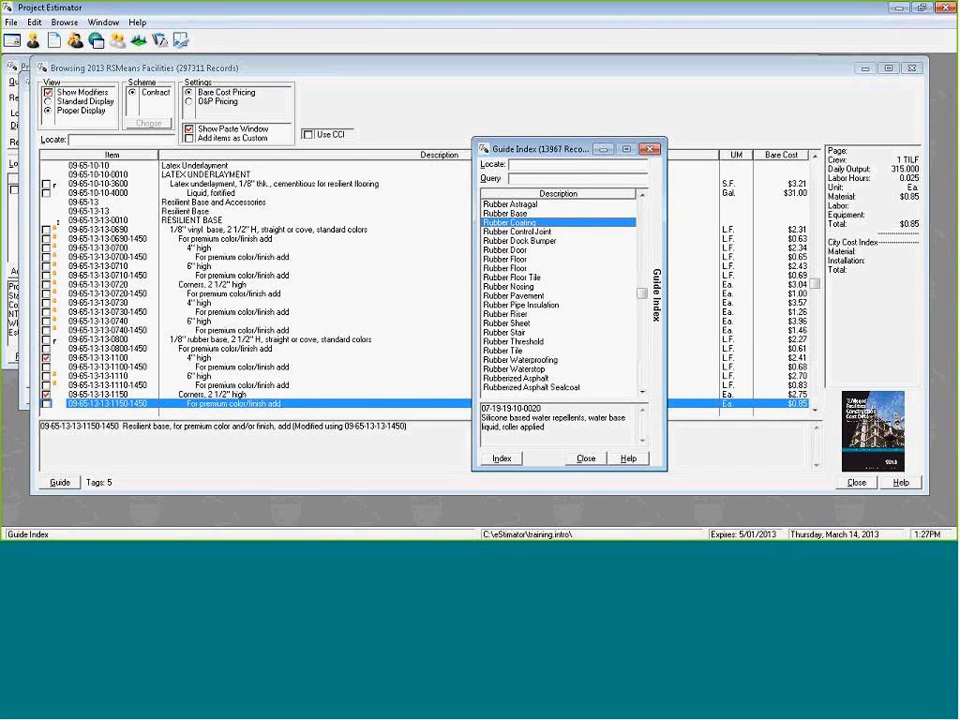
pyautogui.write('nylo')
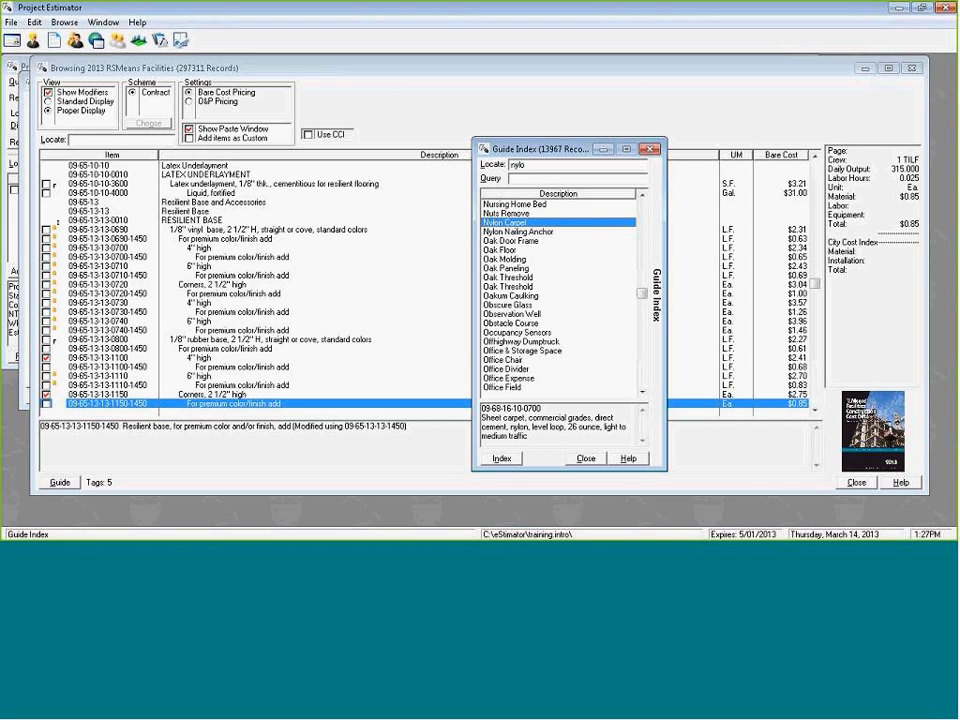
pyautogui.write('n carpe')
pyautogui.press('Return')
pyautogui.press('Down')
pyautogui.press('Down')
pyautogui.press('Down')
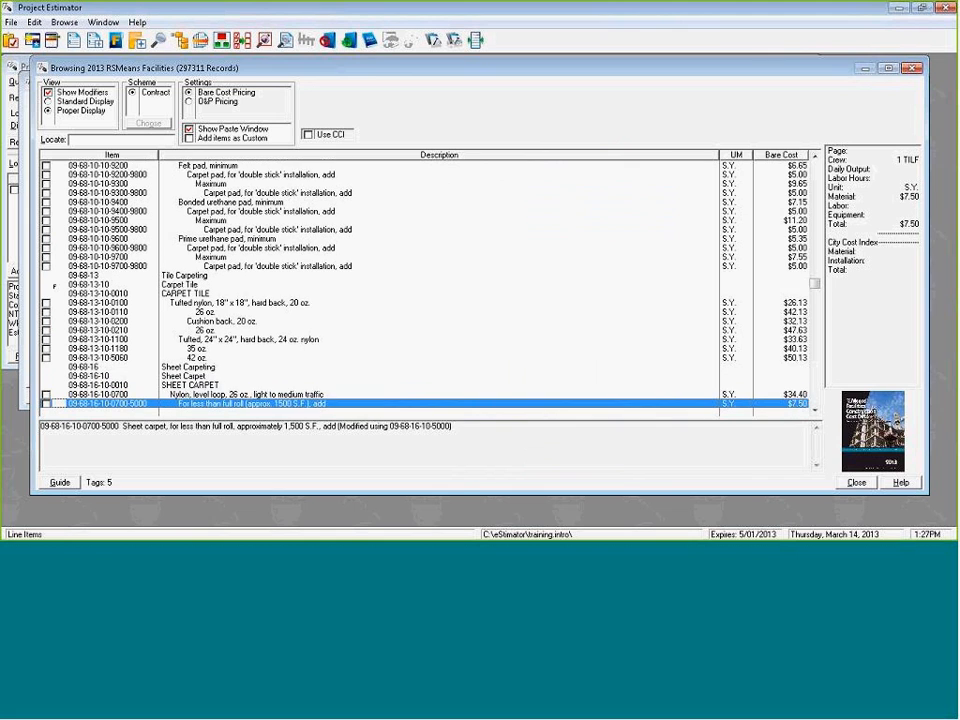
pyautogui.press('Up')
pyautogui.press('Up')
# Review the modifiers listed under the 26 oz. nylon sheet carpet item.
pyautogui.press('Up')
pyautogui.press('space')
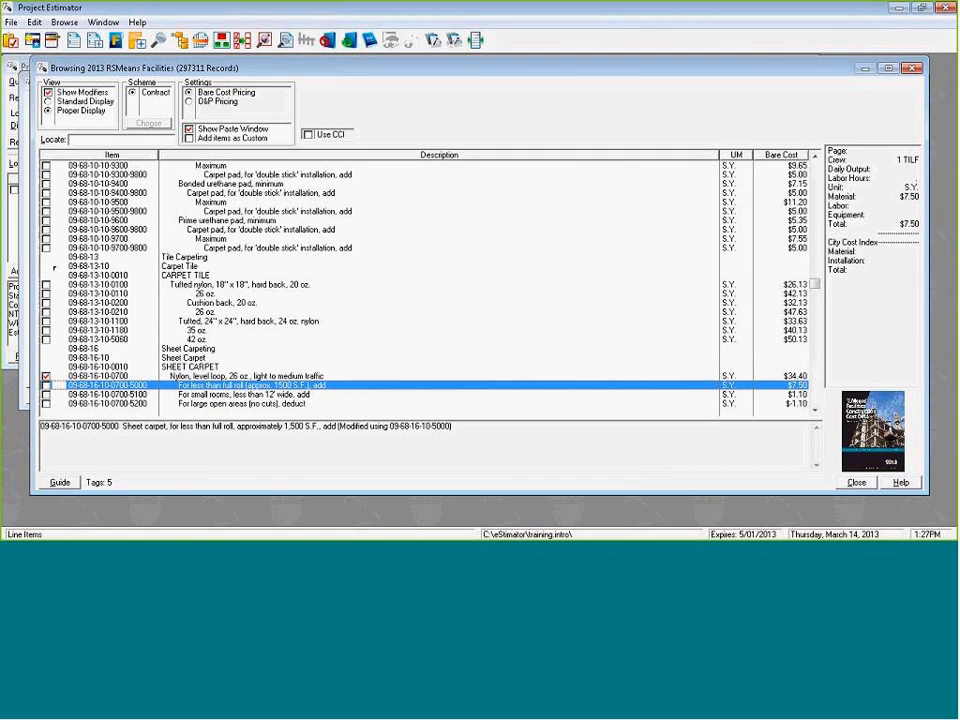
pyautogui.press('Down')
pyautogui.press('Down')
pyautogui.press('Down')
pyautogui.press('Down')
pyautogui.press('Up')
pyautogui.press('Up')
pyautogui.press('Up')
pyautogui.press('Up')
pyautogui.press('Down')
pyautogui.press('Down')
pyautogui.press('Down')
pyautogui.press('Down')
pyautogui.press('Down')
pyautogui.press('Down')
pyautogui.press('Down')
pyautogui.press('Down')
pyautogui.press('Up')
pyautogui.press('Up')
pyautogui.press('Up')
pyautogui.press('Up')
pyautogui.press('Up')
pyautogui.press('Up')
pyautogui.press('Up')
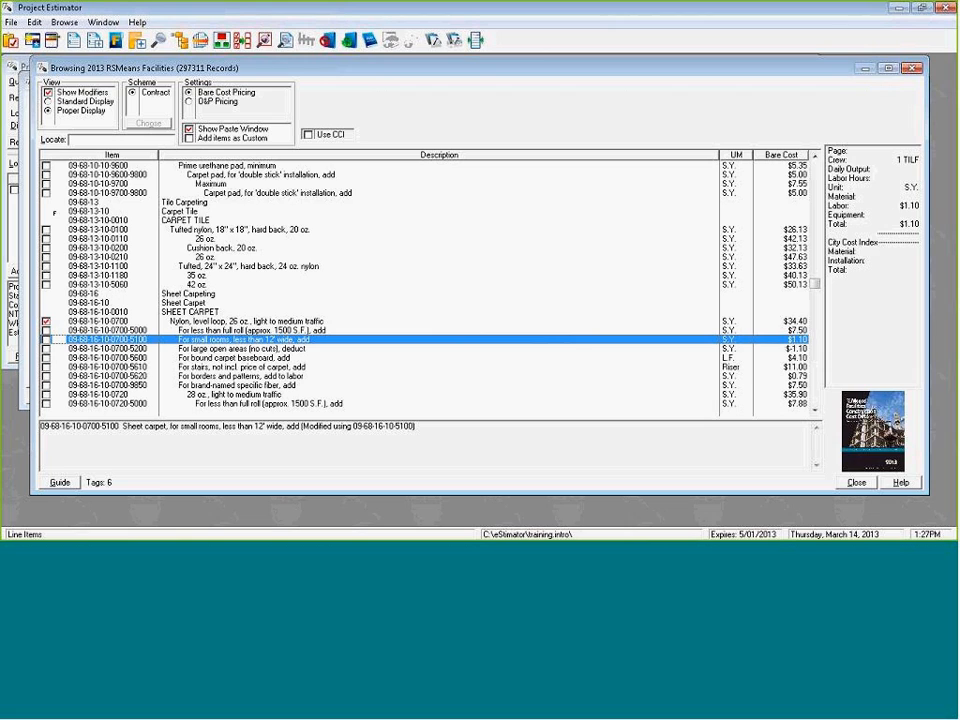
# Tag the 26 oz. carpet's modifiers for less than full roll (0700-5000) and for borders and patterns (0700-5620).
pyautogui.doubleClick(245, 330)
pyautogui.press('Down')
pyautogui.press('Down')
pyautogui.press('Down')
pyautogui.press('Down')
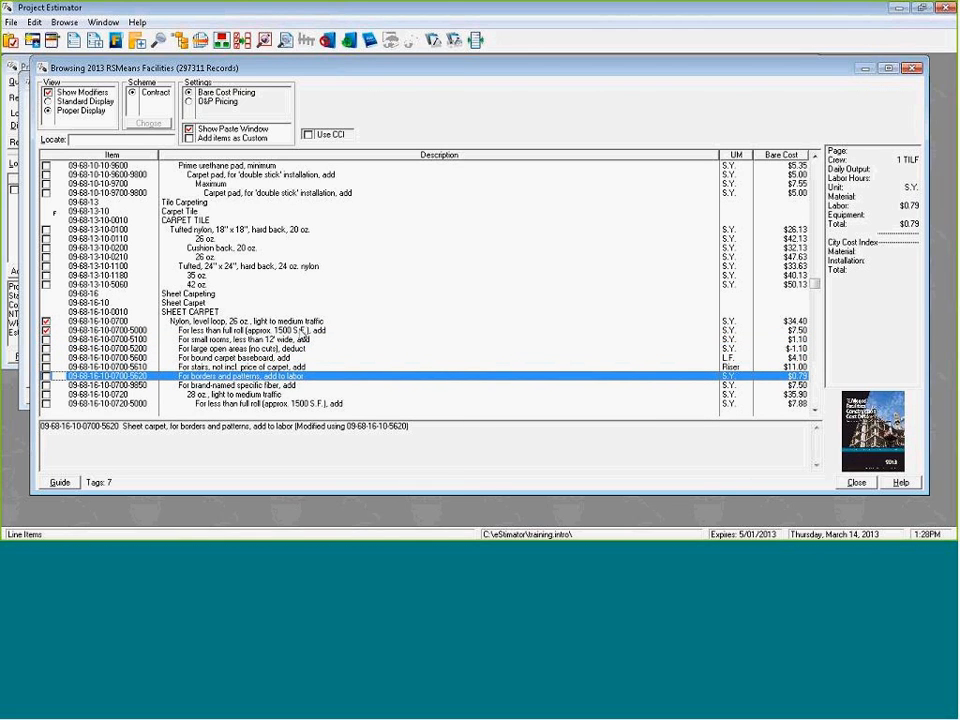
pyautogui.press('space')
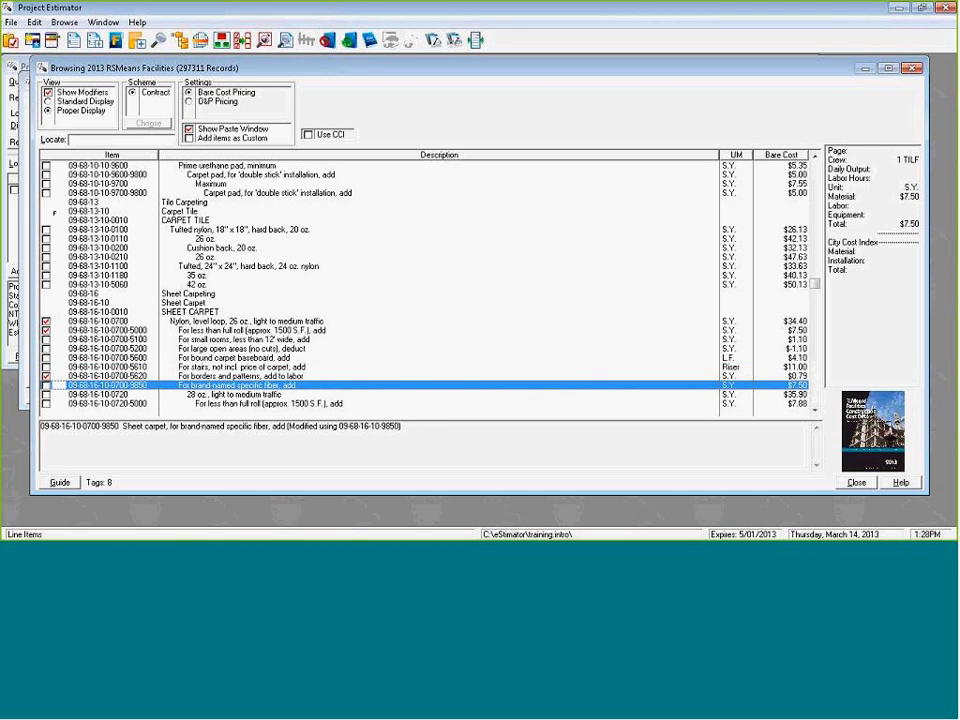
# Tag the 26 oz. nylon carpet's modifier for brand-named specific fiber (0700-9850).
pyautogui.press('space')
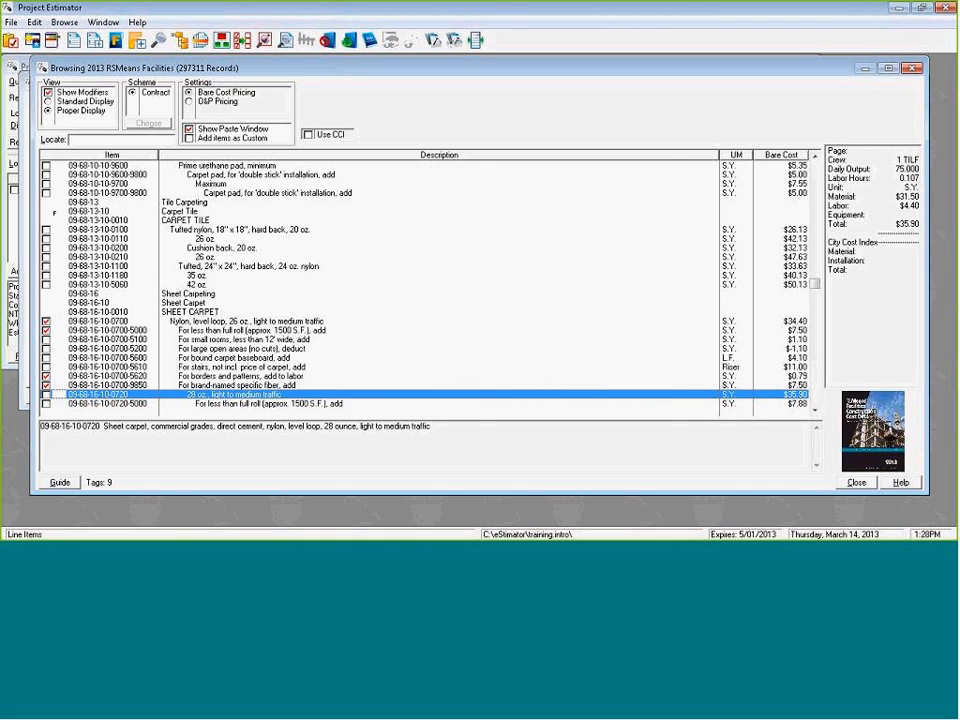
pyautogui.hotkey('alt', 'g')
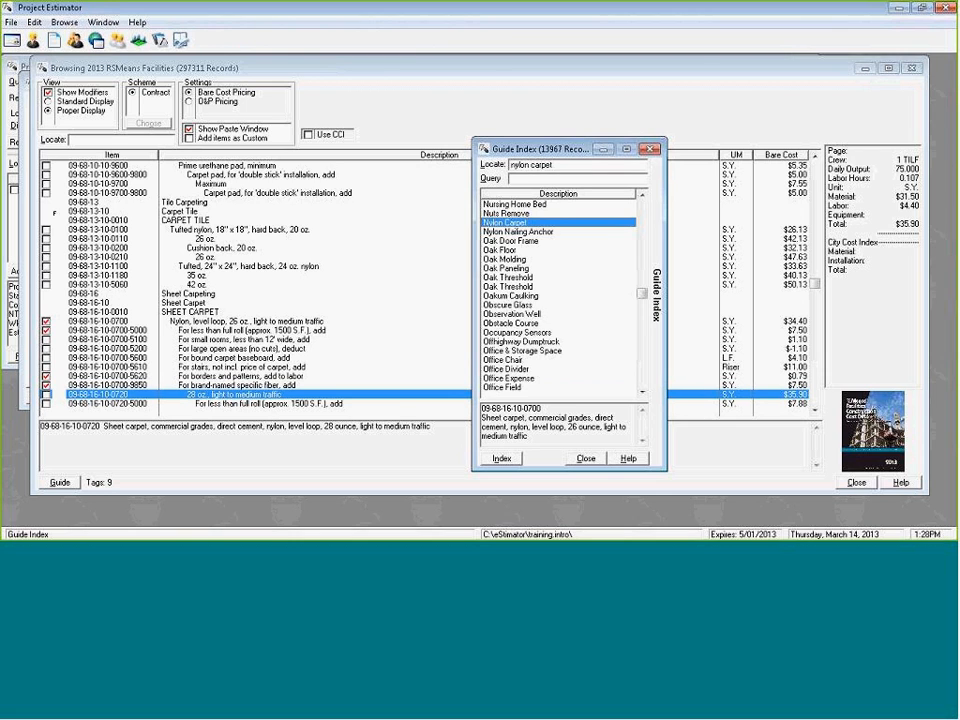
pyautogui.press('Escape')
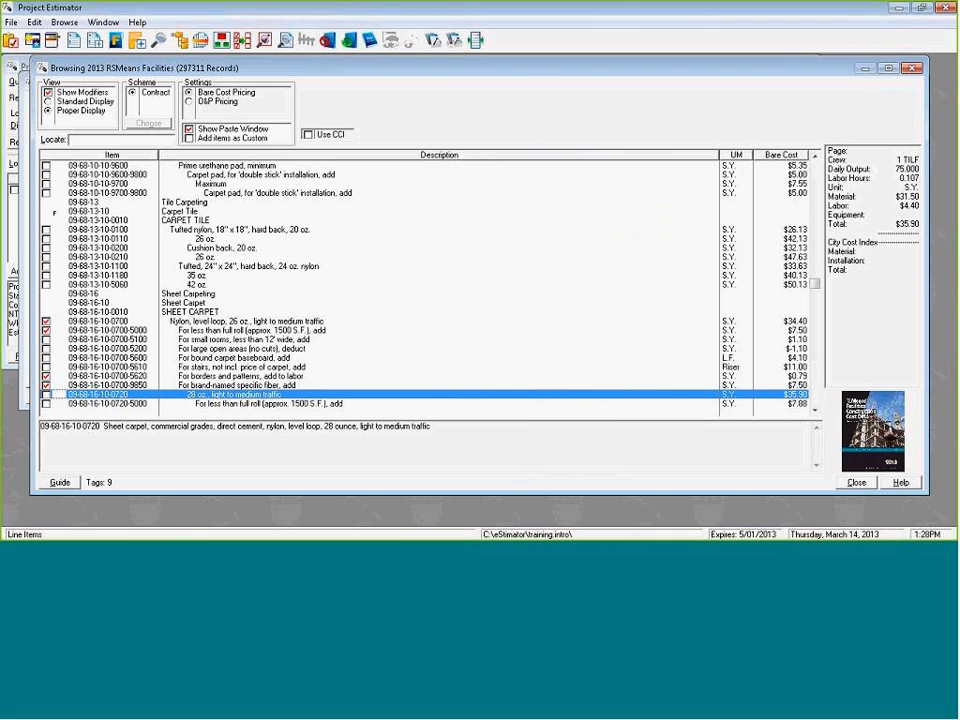
pyautogui.hotkey('ctrl', 'f')
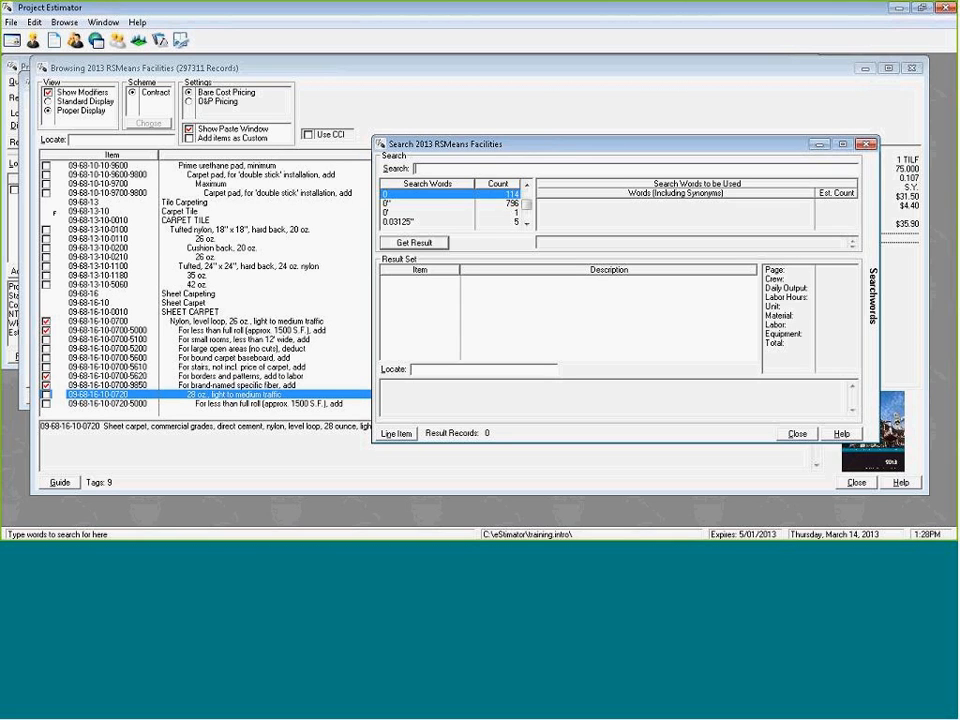
pyautogui.write('final clea')
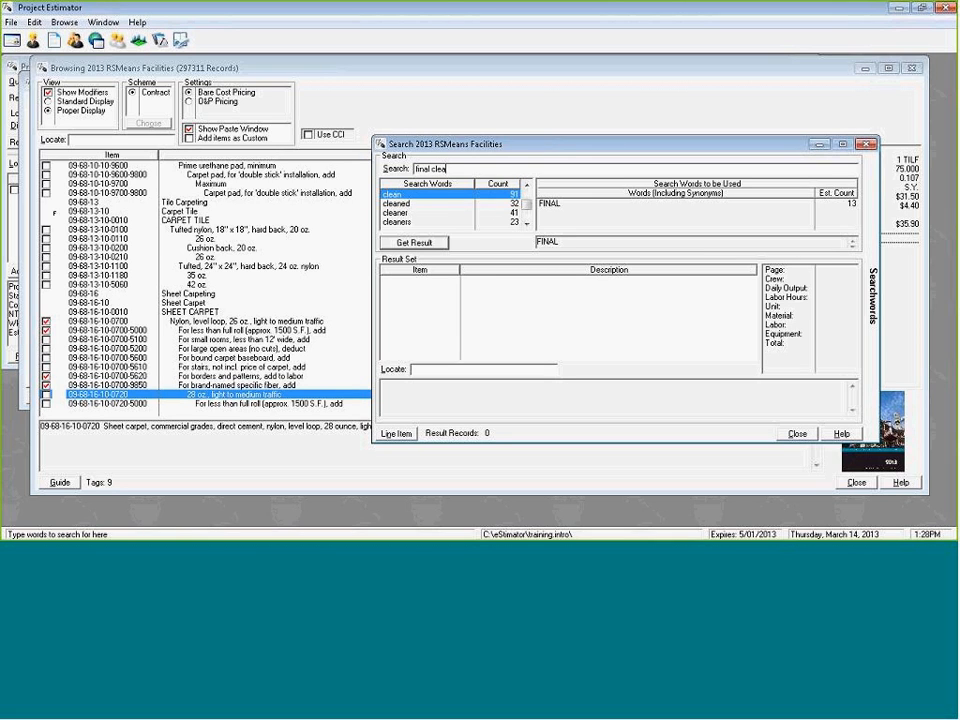
pyautogui.write('ning')
pyautogui.press('Return')
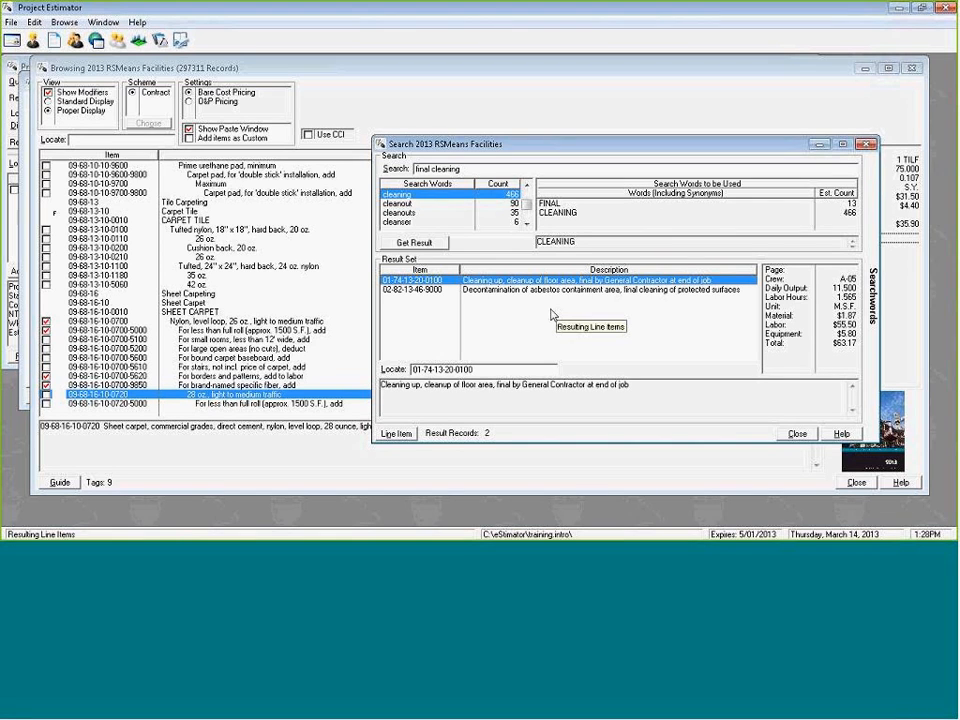
pyautogui.doubleClick(489, 281)
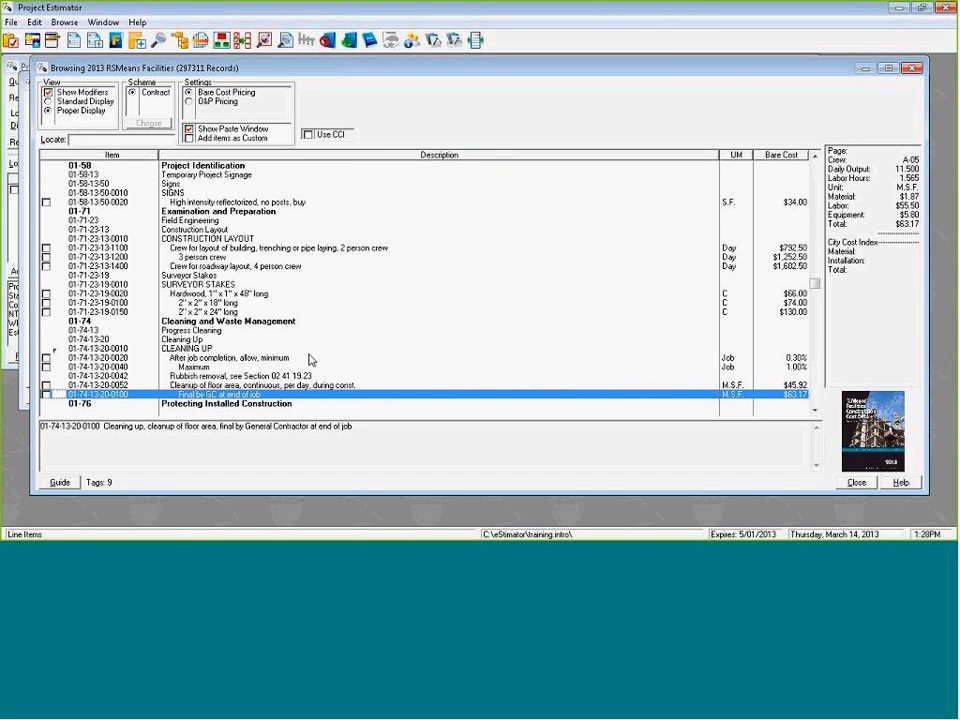
pyautogui.press('space')
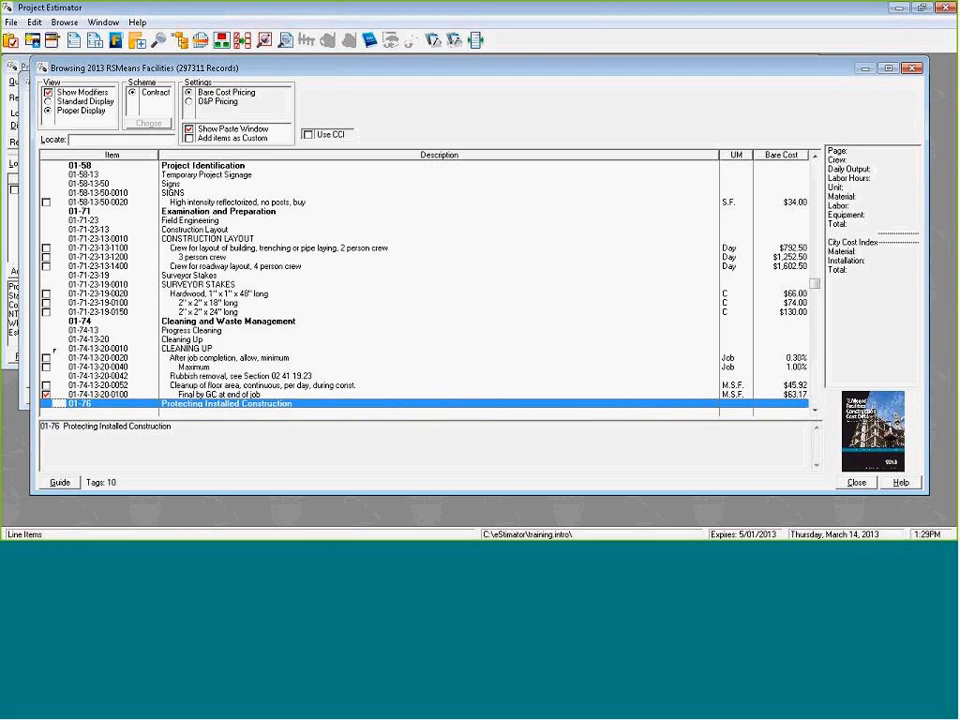
# Start pasting the tagged line items into the estimate and add those measured in Ea. with a quantity of 4.
pyautogui.hotkey('ctrl', 'v')
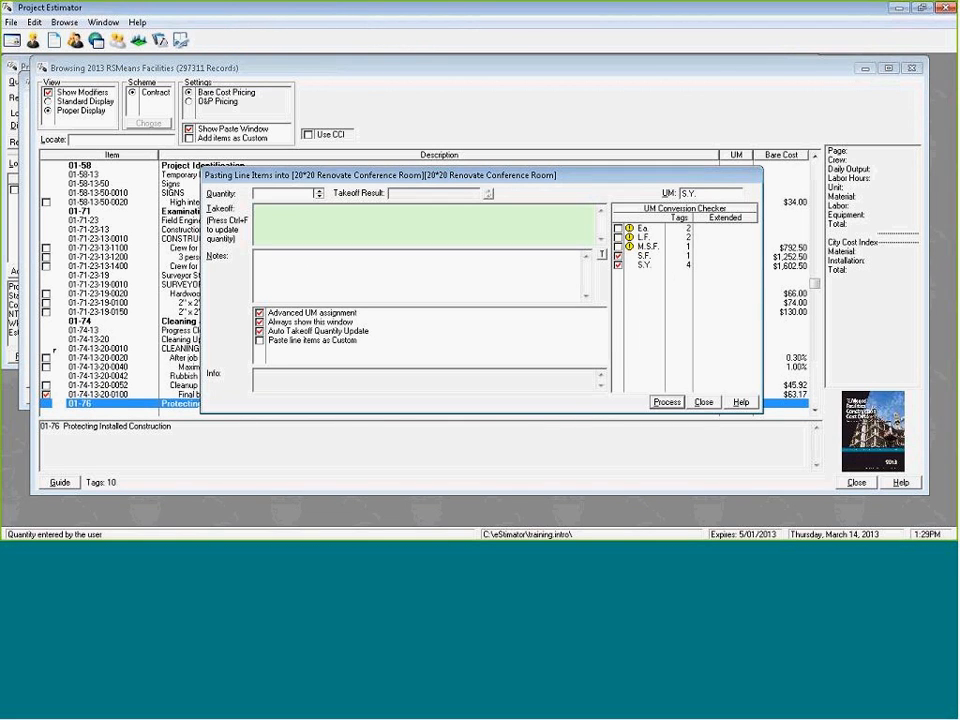
pyautogui.click(677, 228)
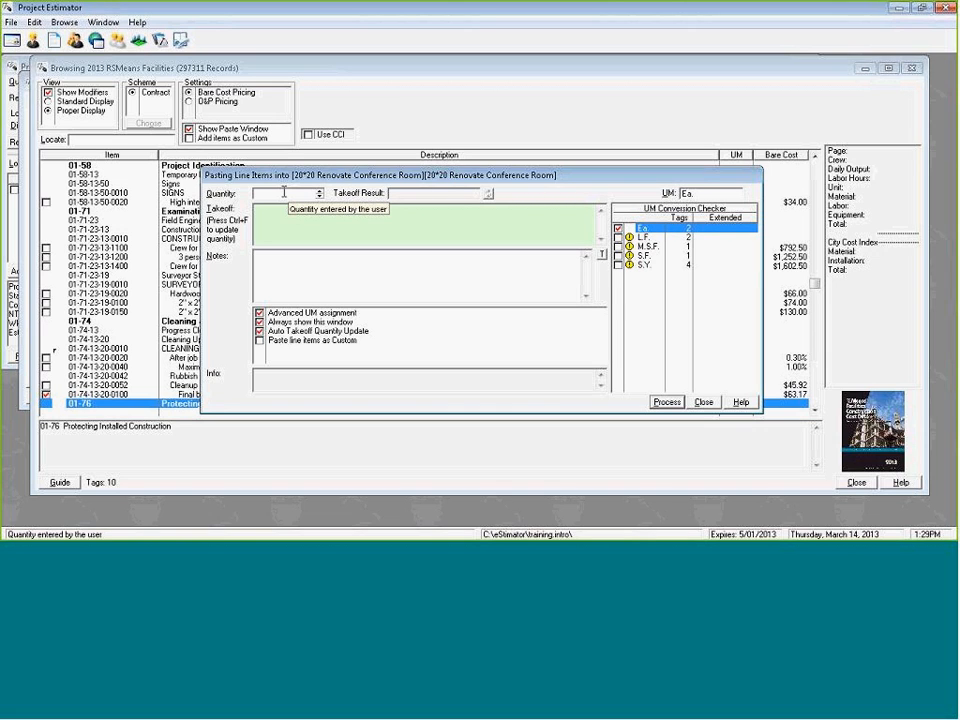
pyautogui.click(284, 192)
pyautogui.write('4')
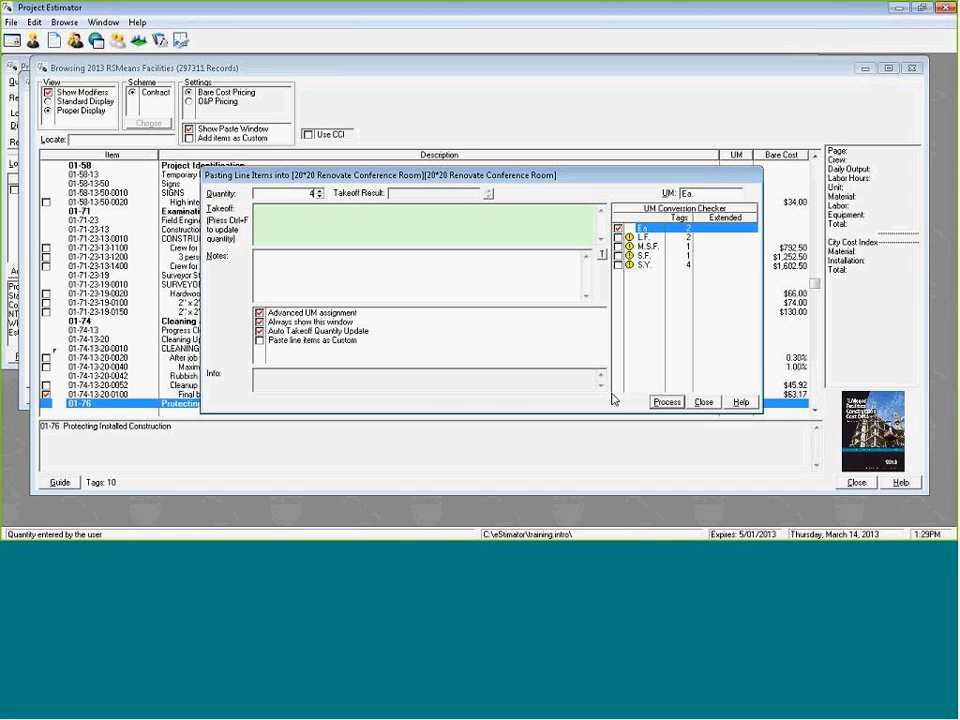
pyautogui.press('Return')
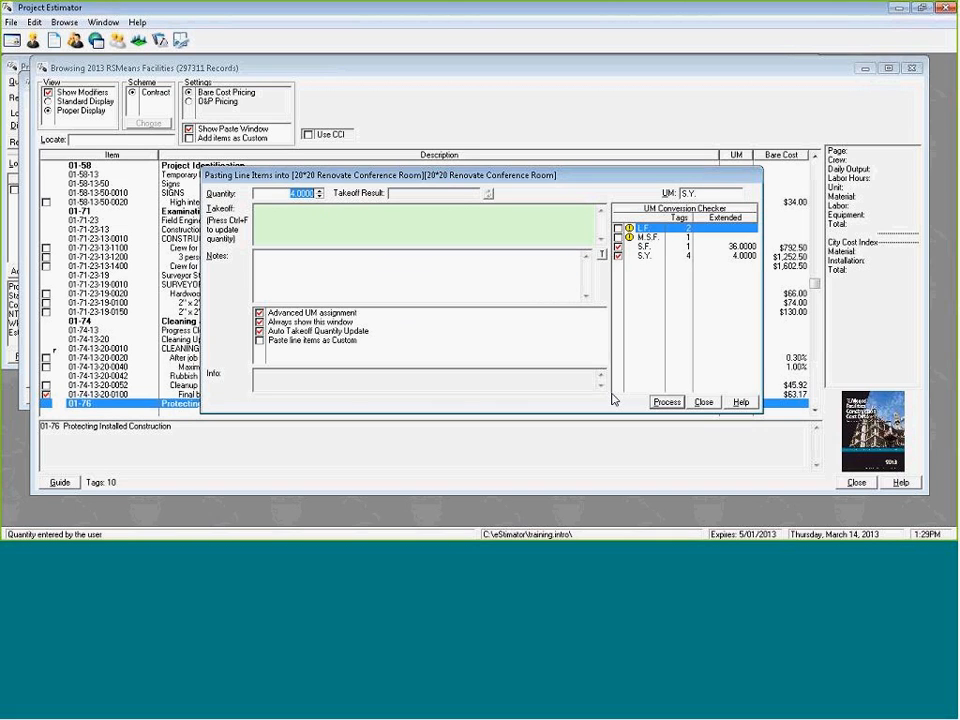
# Add the tagged area items (S.F., with converted M.S.F. and S.Y.) using the takeoff formula 20*20 in S.F.
pyautogui.click(646, 247)
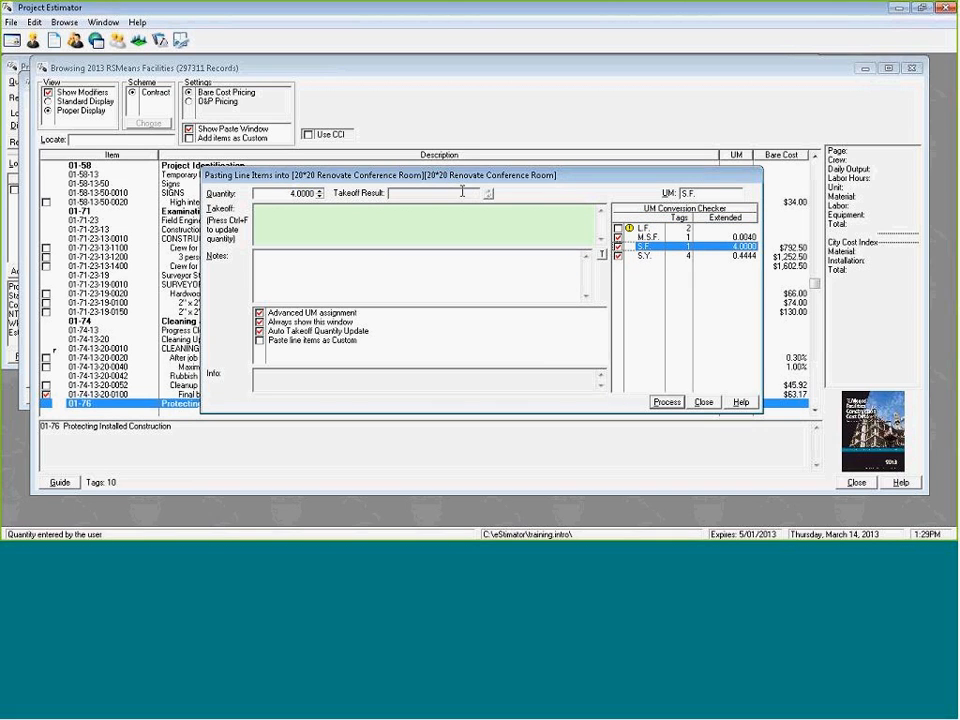
pyautogui.click(308, 213)
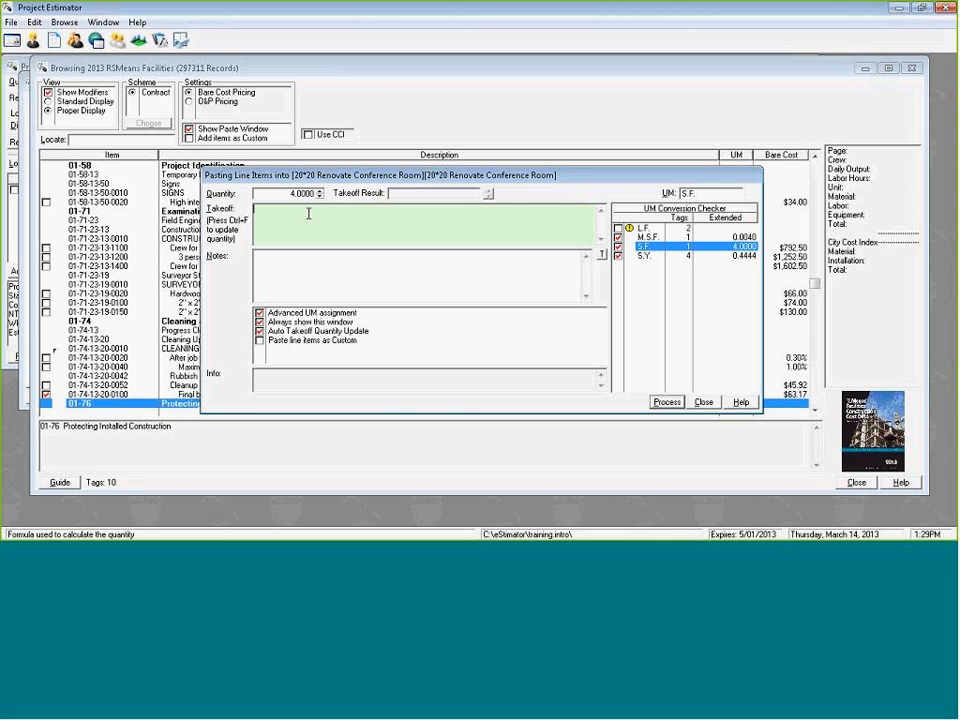
pyautogui.write('20*20')
pyautogui.hotkey('ctrl', 'f')
pyautogui.press('Return')
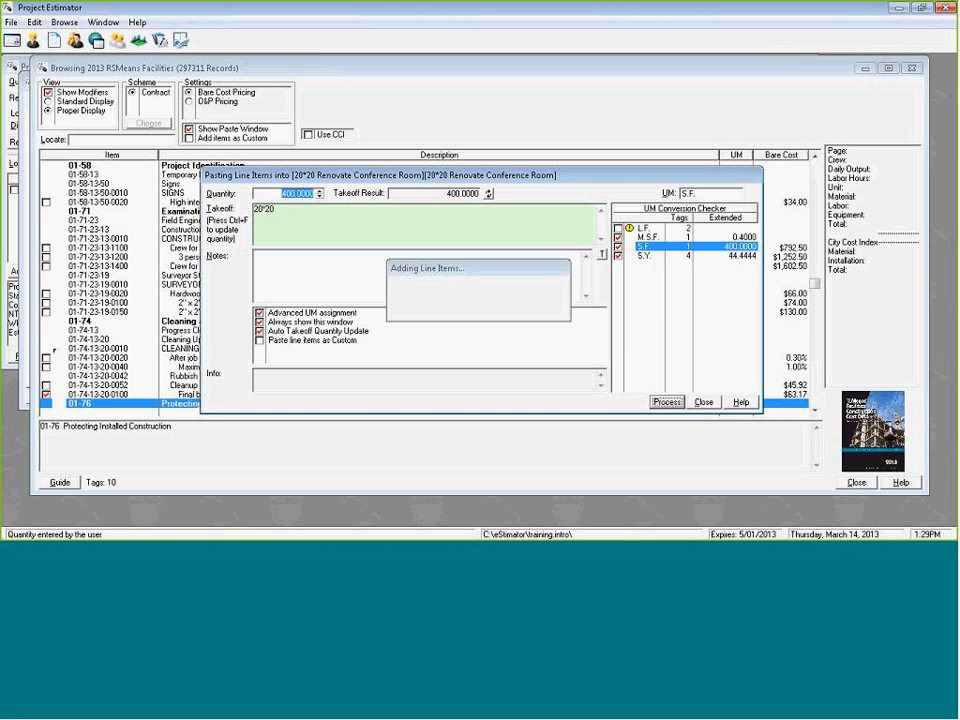
# Add the remaining L.F. items to the estimate using the takeoff formula 20+20+20+20.
pyautogui.click(312, 212)
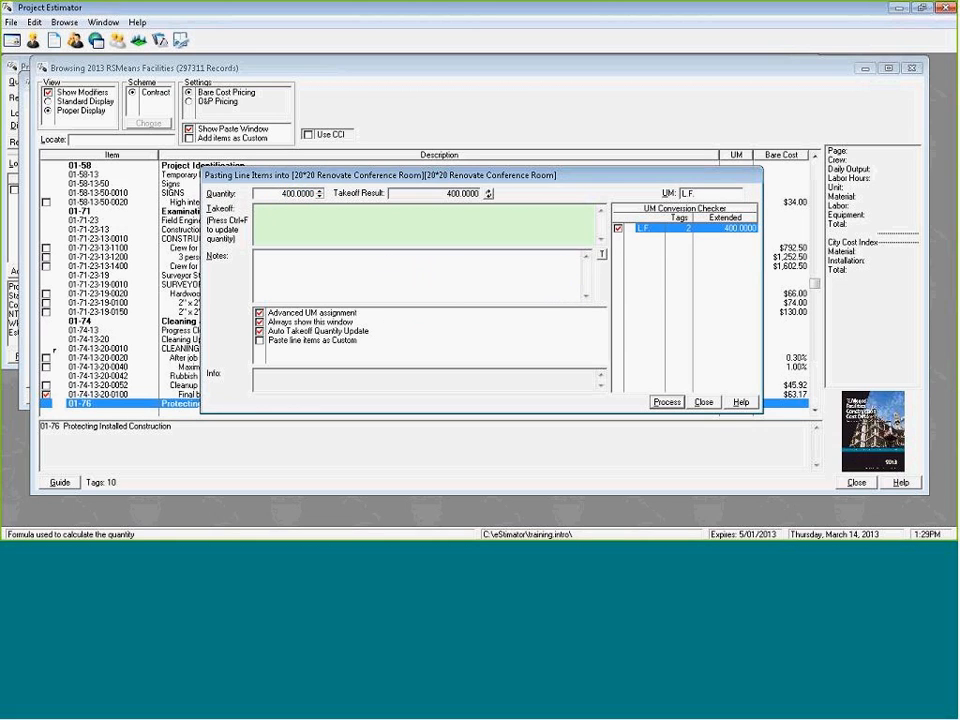
pyautogui.write('20+20+20+20')
pyautogui.hotkey('ctrl', 'f')
pyautogui.press('Return')
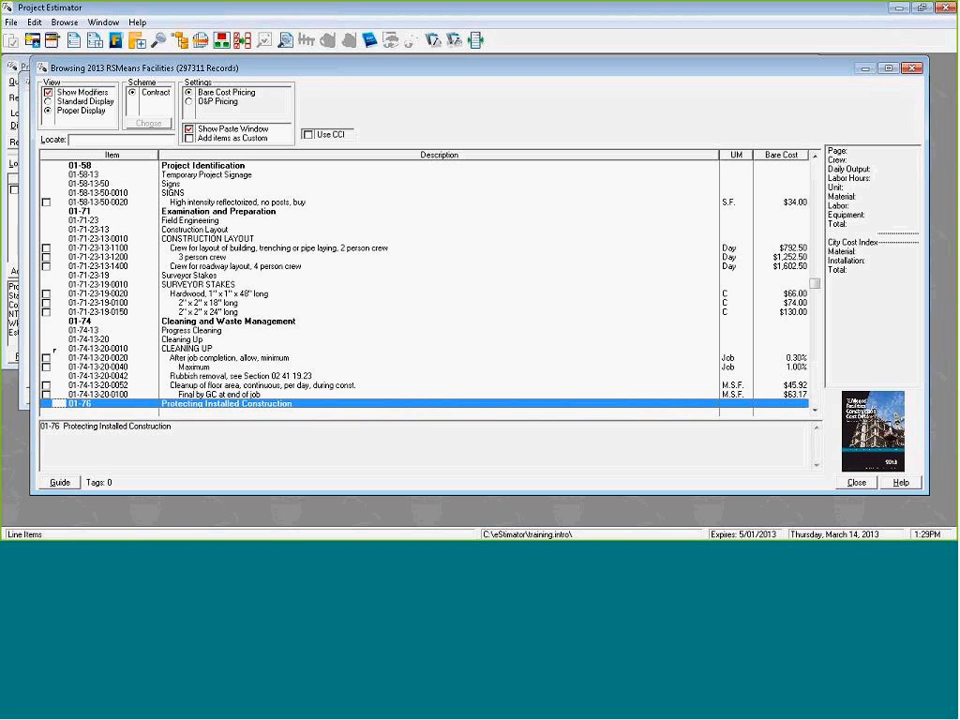
# Close the cost guide browser, then close the estimate and save its changes.
pyautogui.press('Escape')
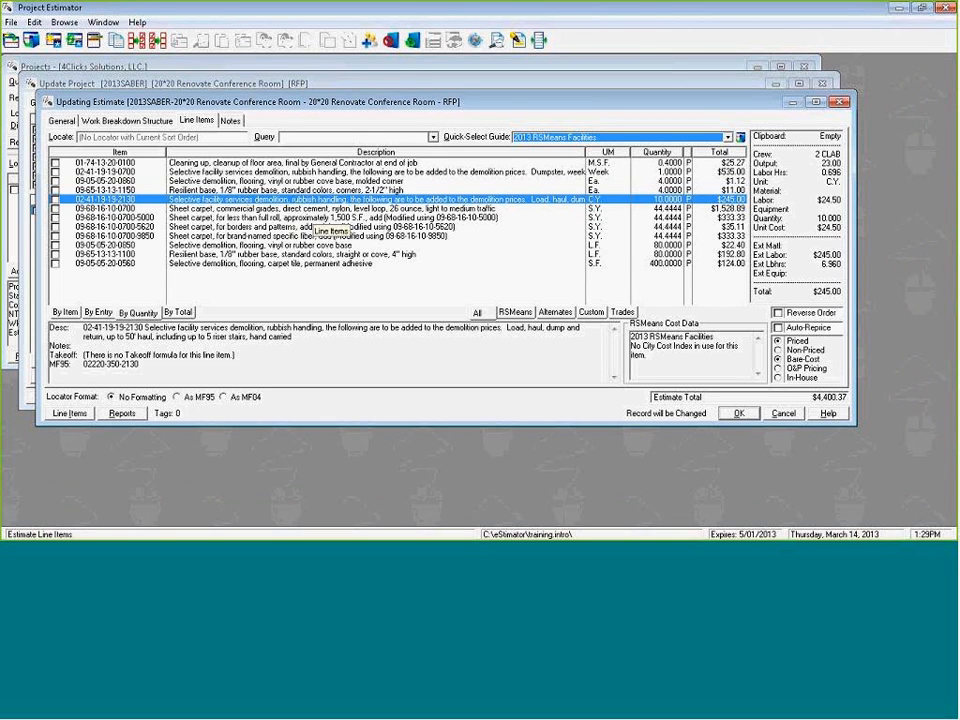
pyautogui.press('Escape')
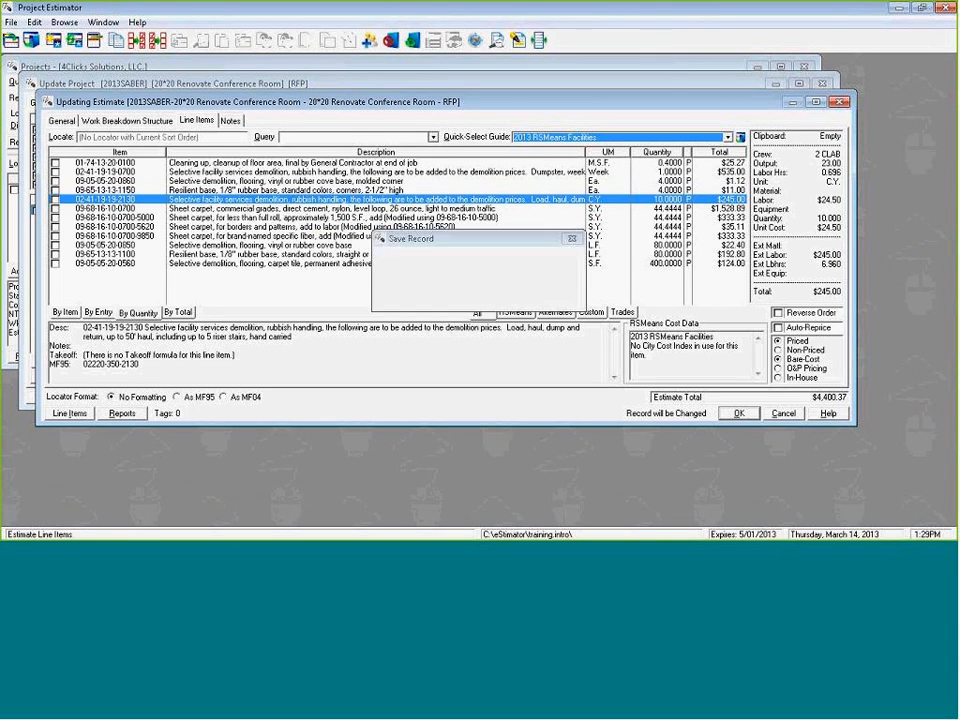
pyautogui.press('Left')
pyautogui.press('Left')
pyautogui.press('Return')
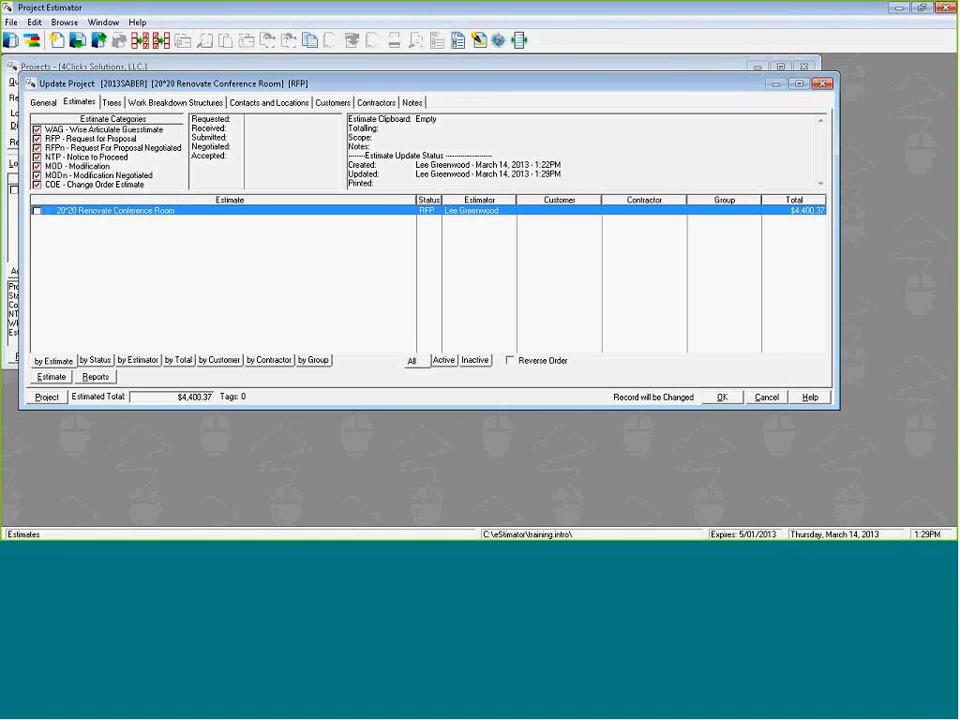
# Tag the 20*20 Renovate Conference Room estimate, export its Estimate Details report to Adobe PDF and open the file.
pyautogui.click(37, 211)
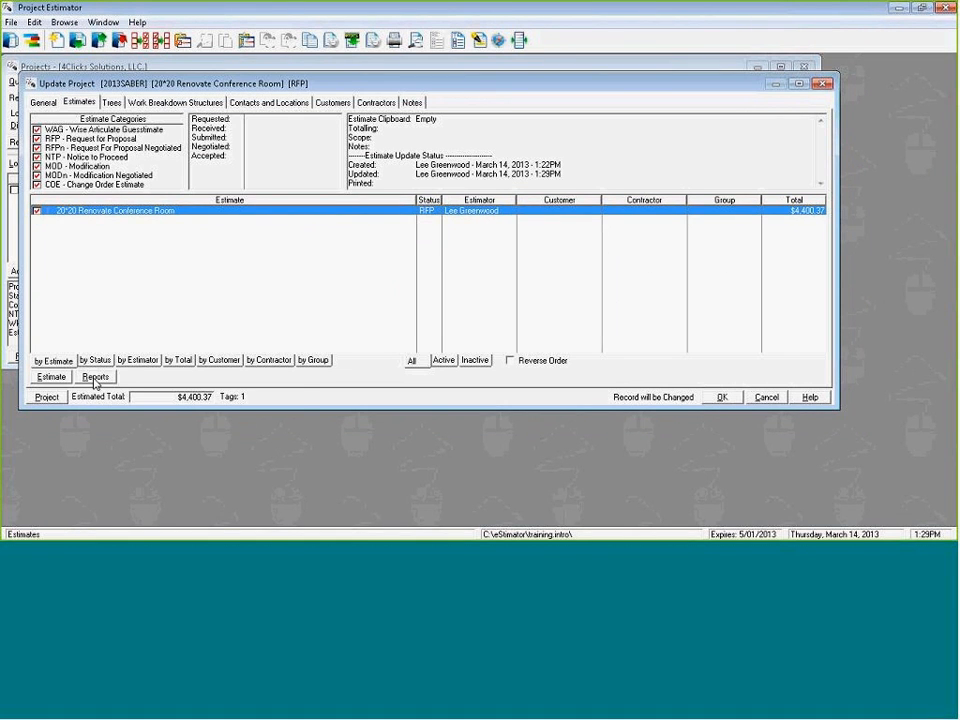
pyautogui.click(95, 377)
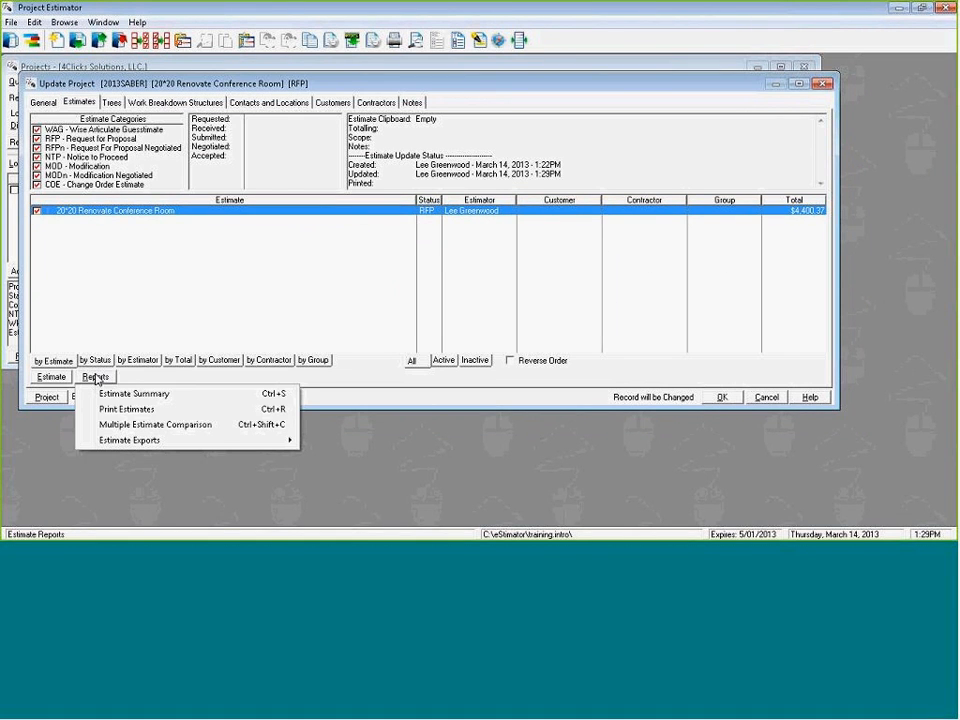
pyautogui.click(185, 410)
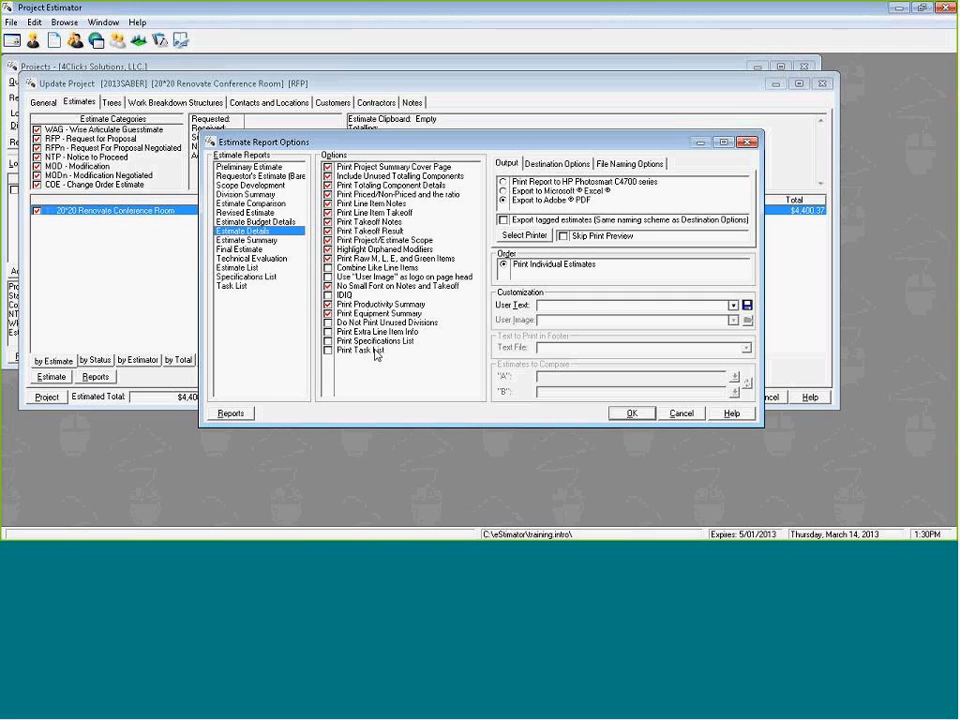
pyautogui.click(631, 413)
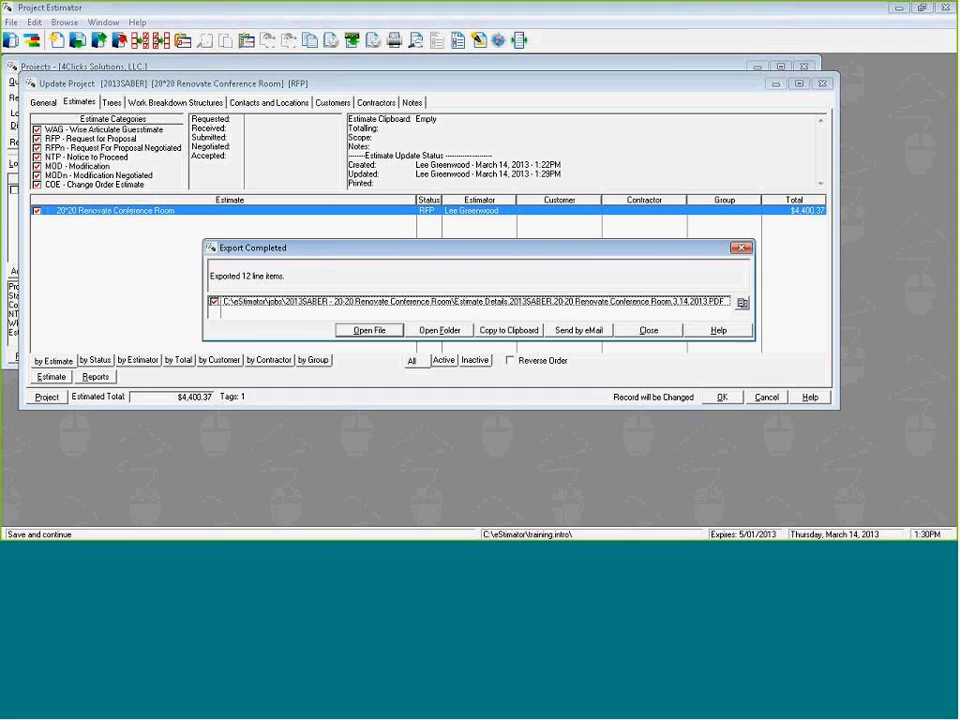
pyautogui.click(367, 331)
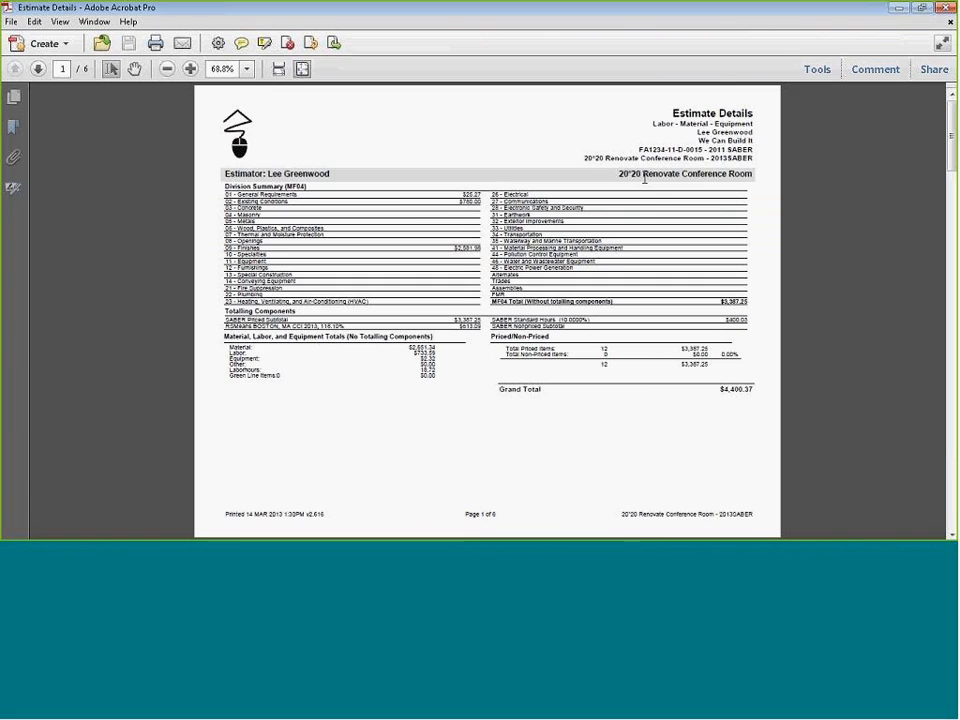
# Page through the Estimate Details PDF in full-screen view, then return to Project Estimator and dismiss the export message.
pyautogui.hotkey('ctrl', 'l')
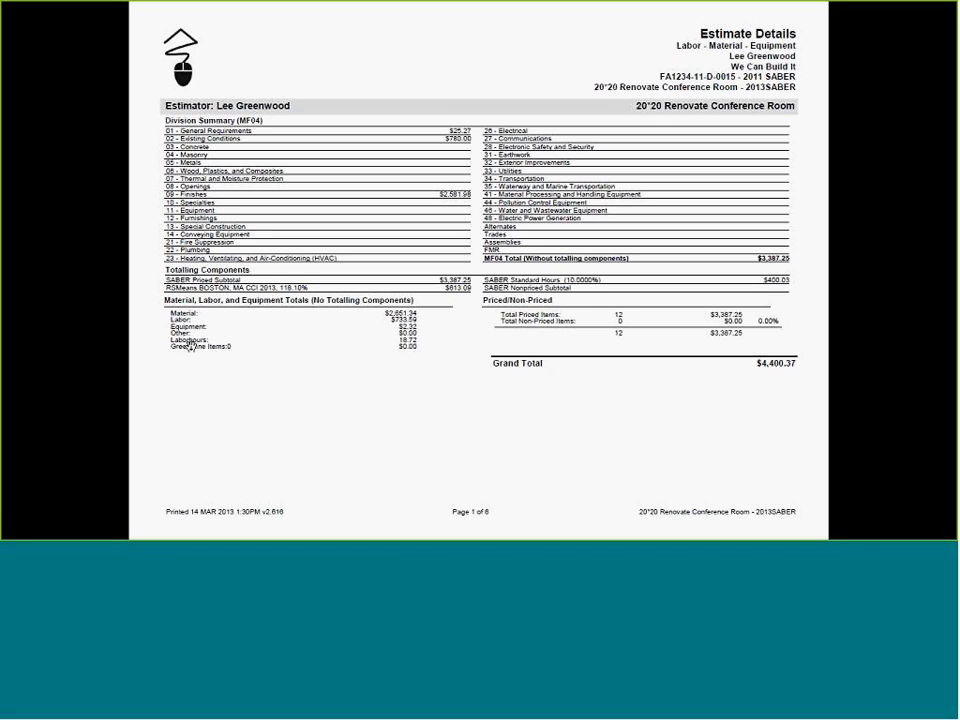
pyautogui.click(577, 287)
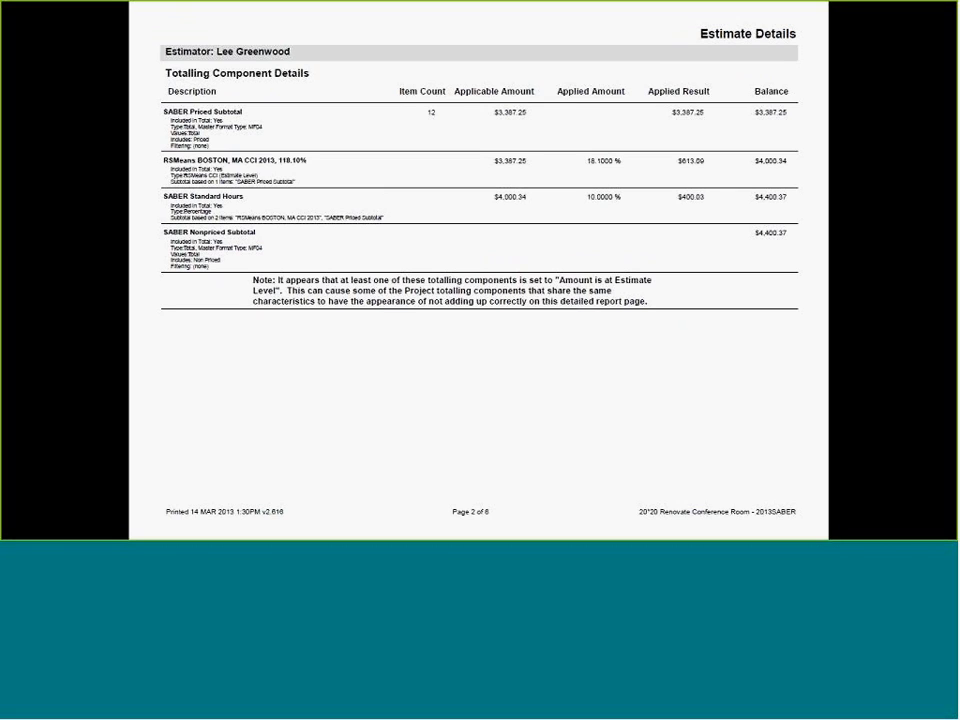
pyautogui.click(242, 170)
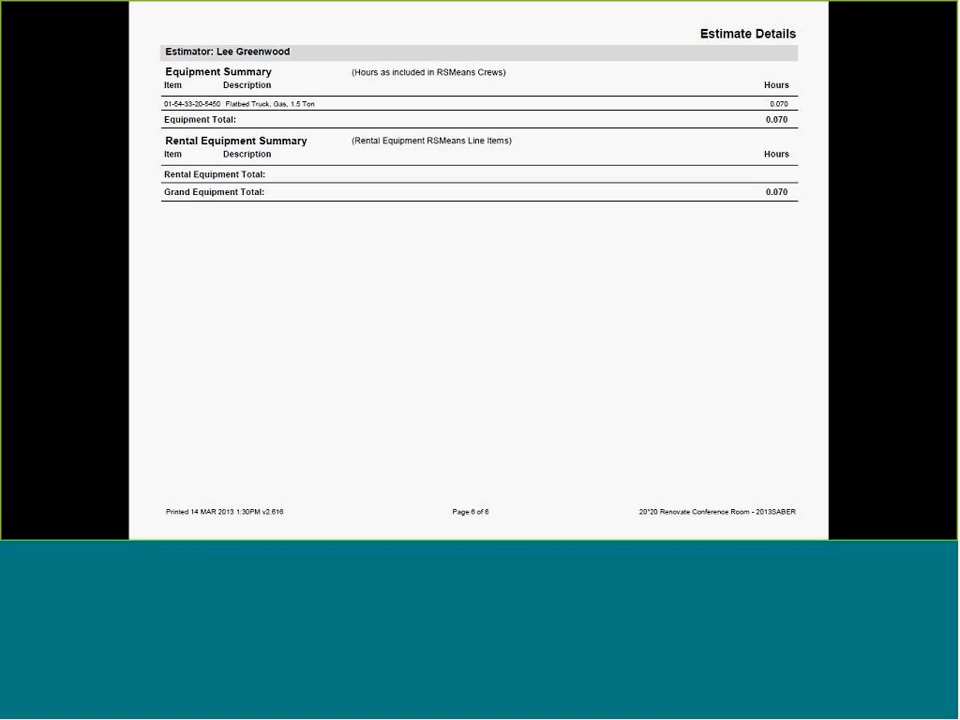
pyautogui.press('Escape')
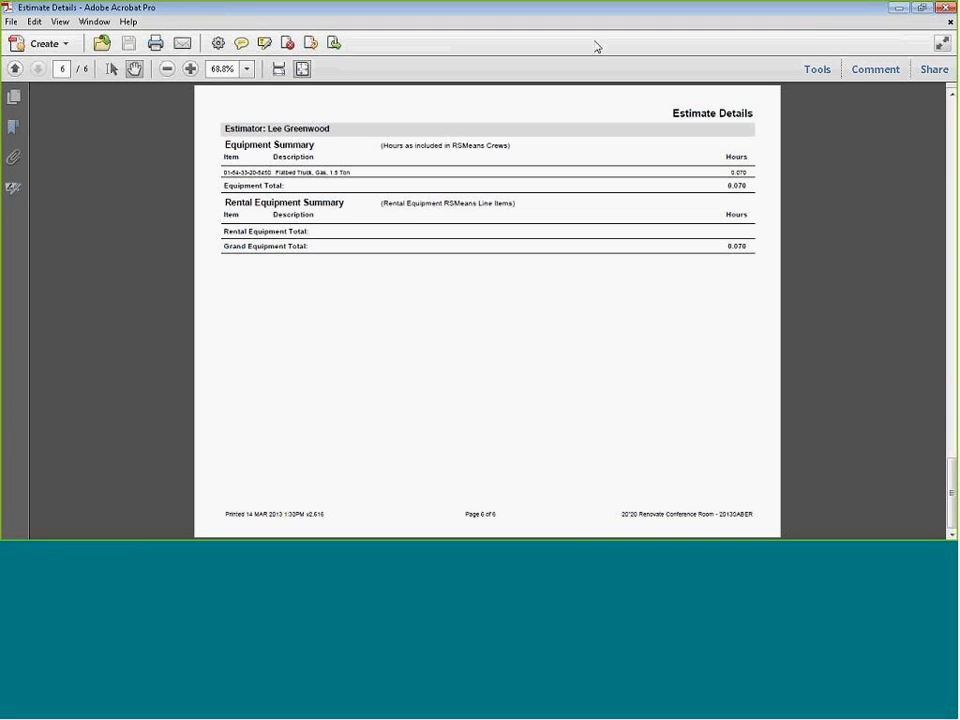
pyautogui.click(898, 9)
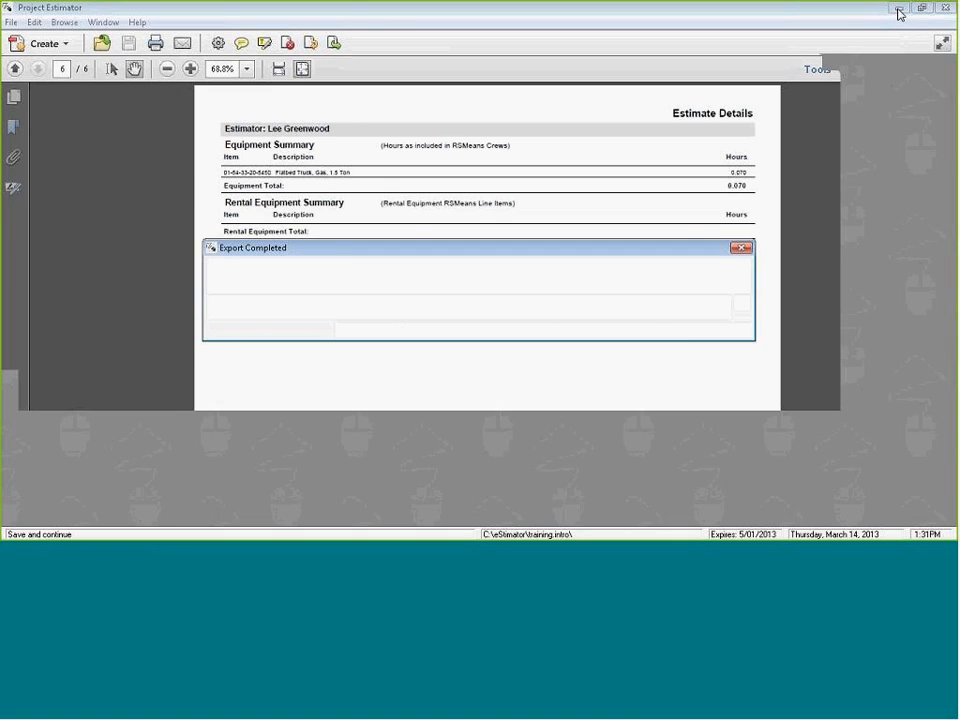
pyautogui.press('Escape')
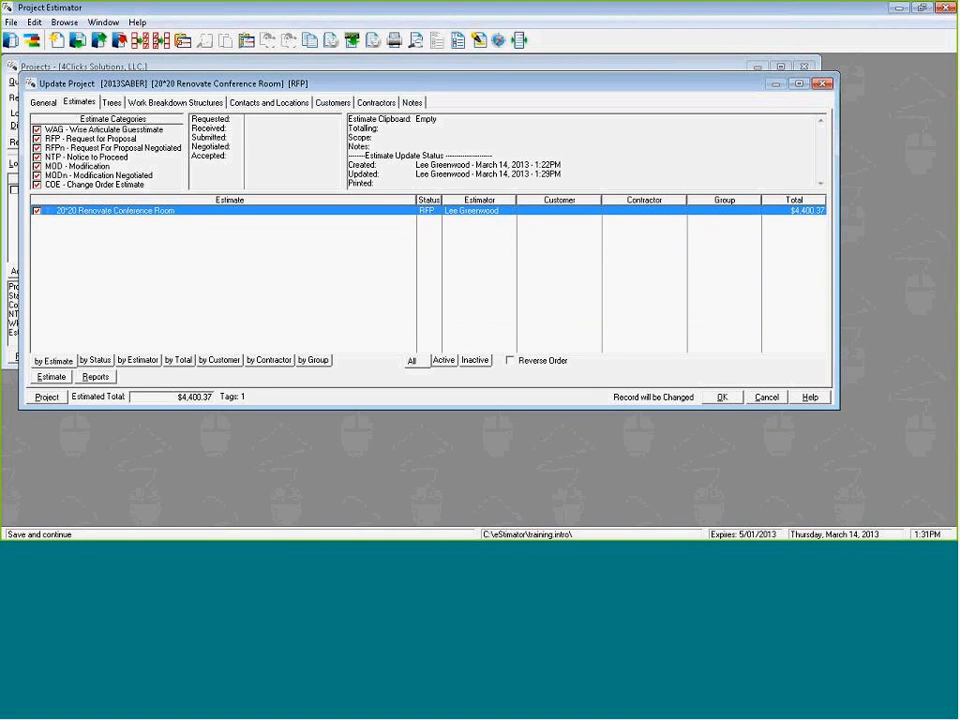
# Close the 20*20 Renovate Conference Room project and save the changes to its record.
pyautogui.press('Escape')
pyautogui.press('Left')
pyautogui.press('Left')
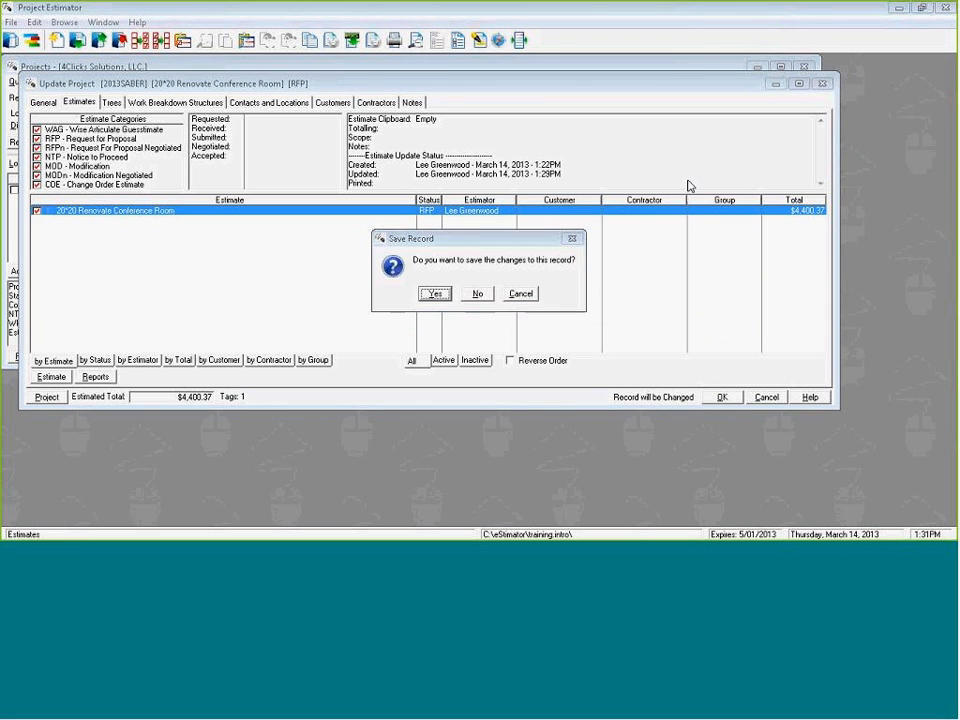
pyautogui.press('Return')
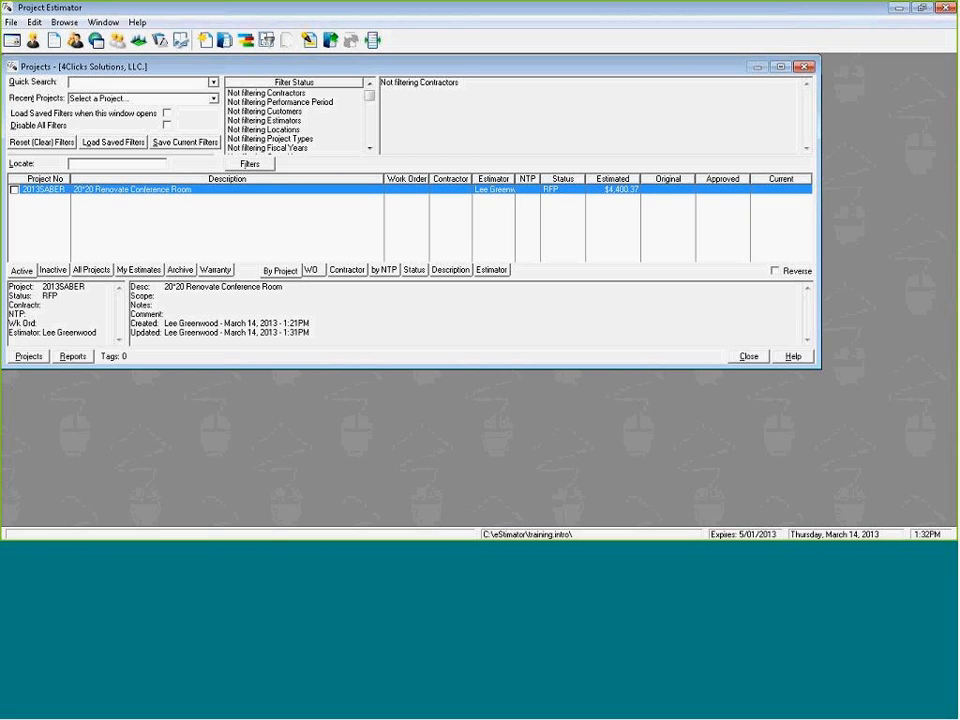
# Reopen the 20*20 Renovate Conference Room project and open its estimate's line items.
pyautogui.press('Return')
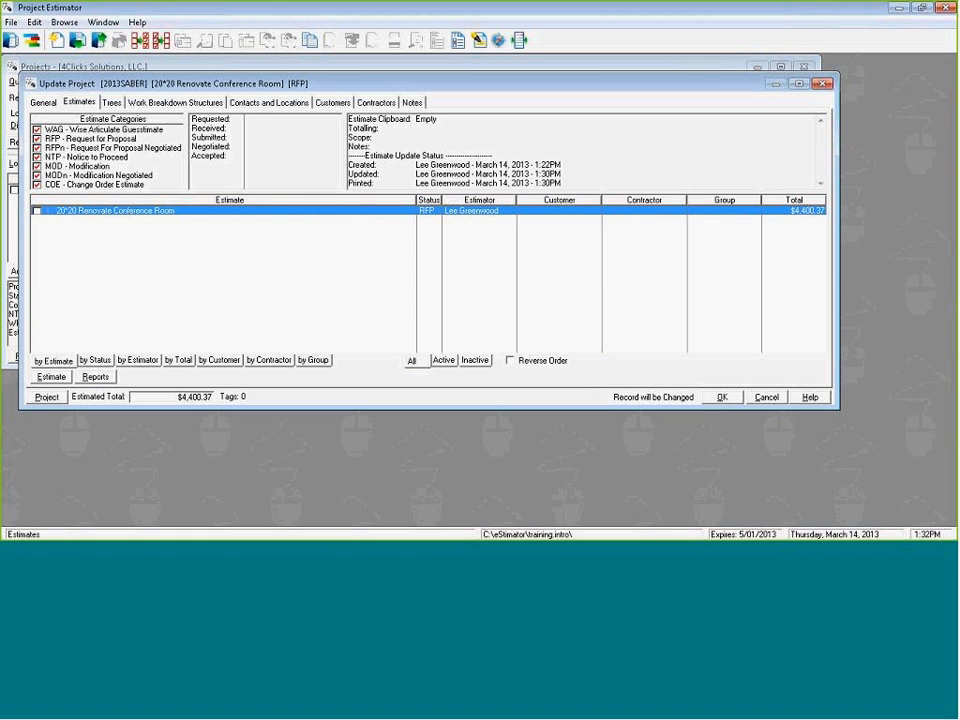
pyautogui.press('Return')
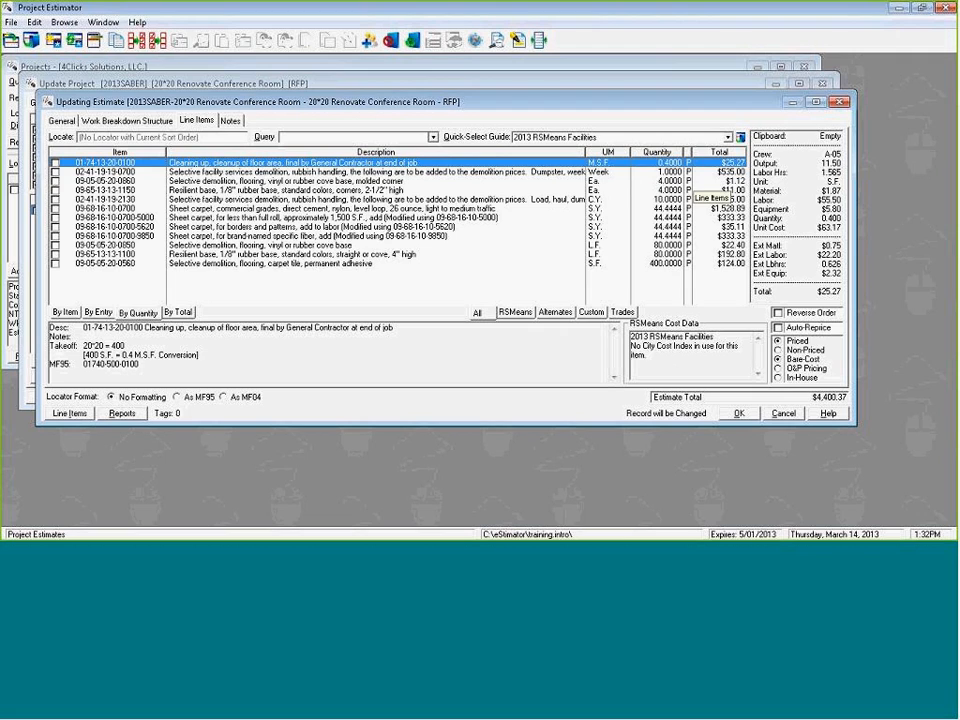
# Duplicate the 20*20 Renovate Conference Room estimate within the project, setting the copy's description to Renovate Conference Room.
pyautogui.press('Escape')
pyautogui.press('space')
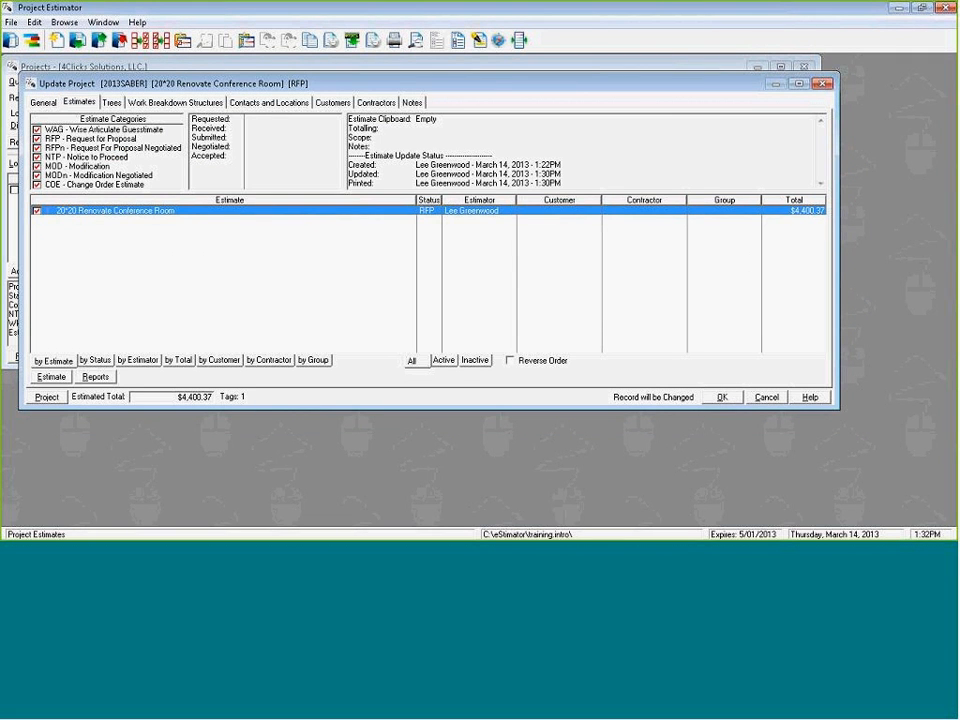
pyautogui.hotkey('ctrl', 'c')
pyautogui.hotkey('ctrl', 'v')
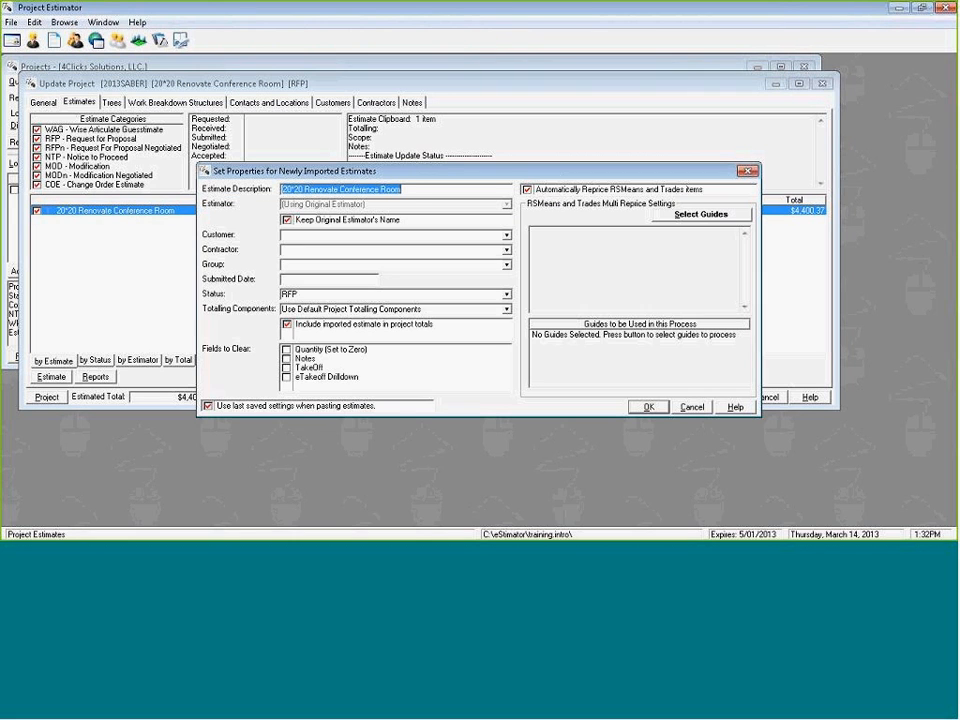
pyautogui.click(423, 186)
pyautogui.moveTo(423, 186); pyautogui.dragTo(241, 187)
pyautogui.press('Delete')
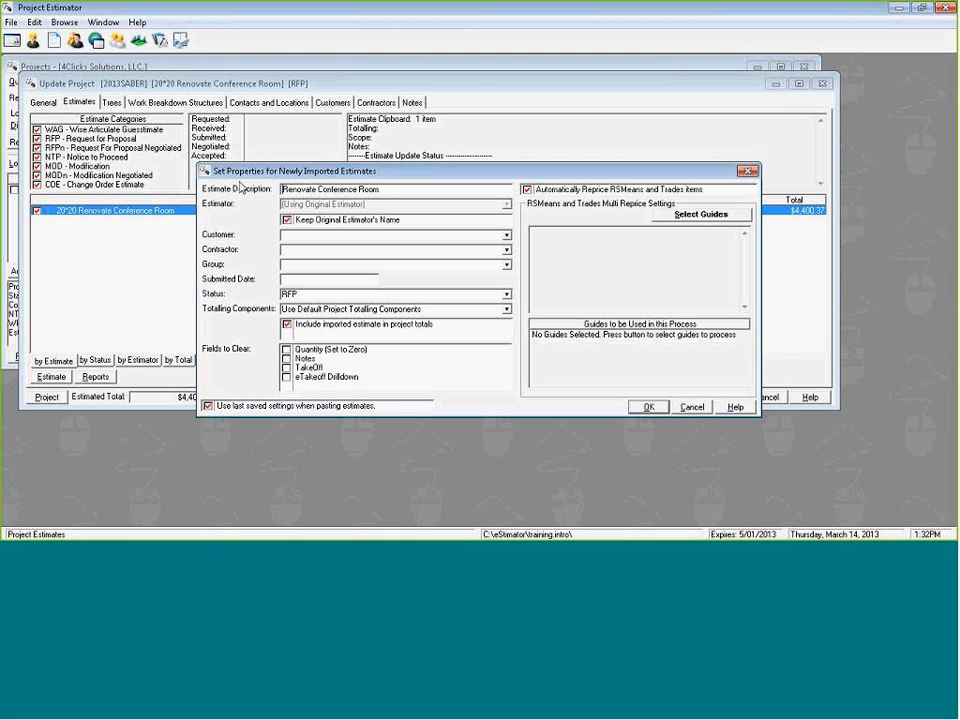
# Set the pasted estimate to clear Quantity, Notes, TakeOff and eTakeoff Drilldown, and finish the import while skipping guide selection.
pyautogui.click(287, 349)
pyautogui.click(287, 358)
pyautogui.click(287, 368)
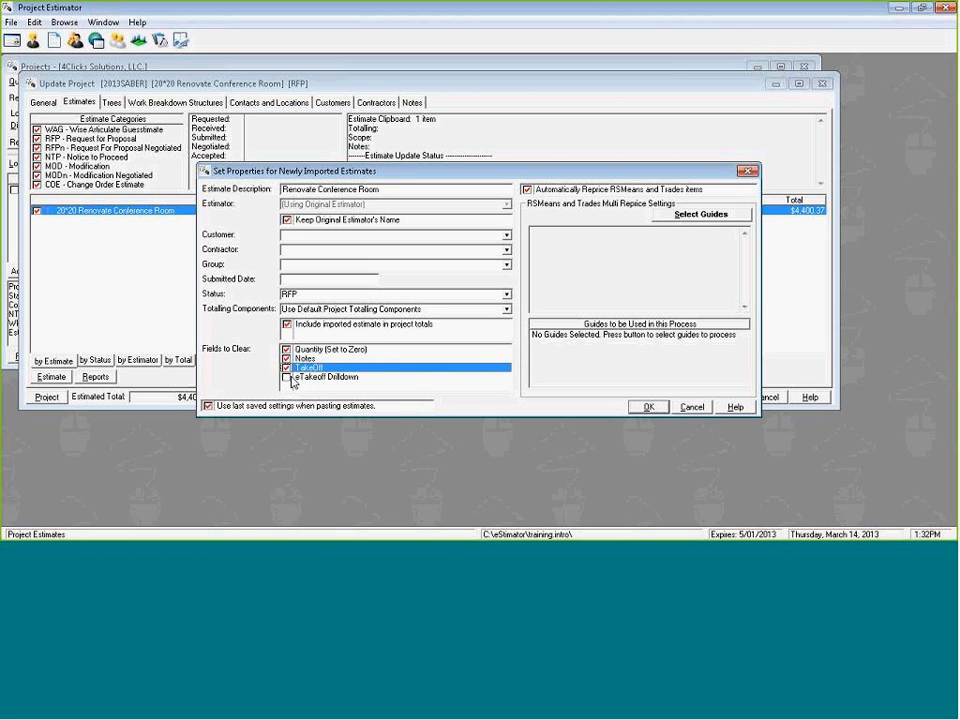
pyautogui.click(288, 377)
pyautogui.click(648, 406)
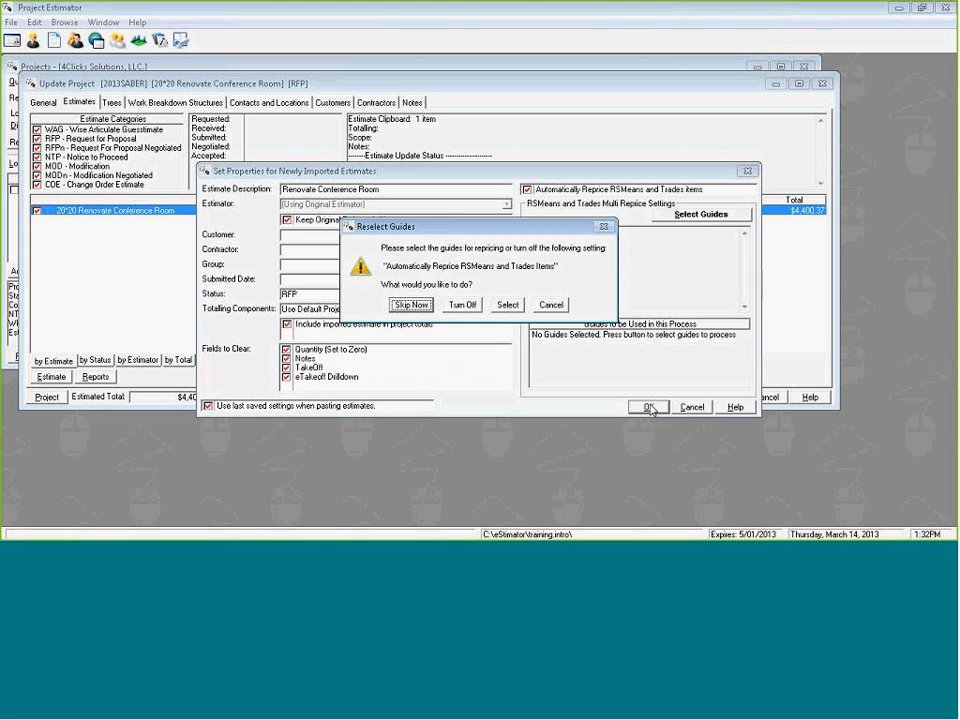
pyautogui.click(410, 304)
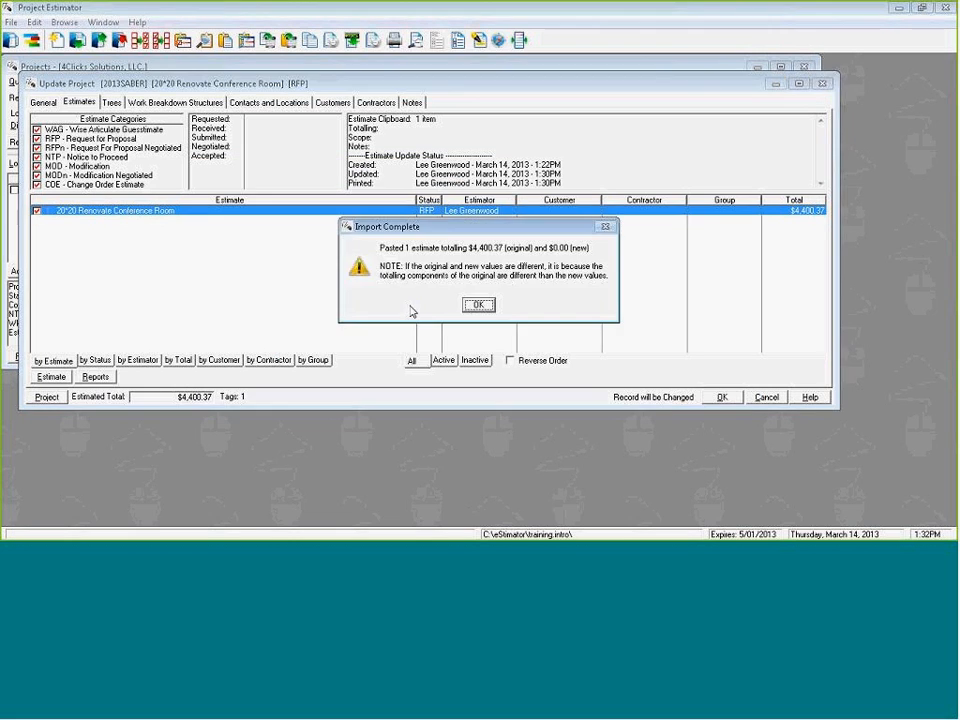
pyautogui.click(477, 304)
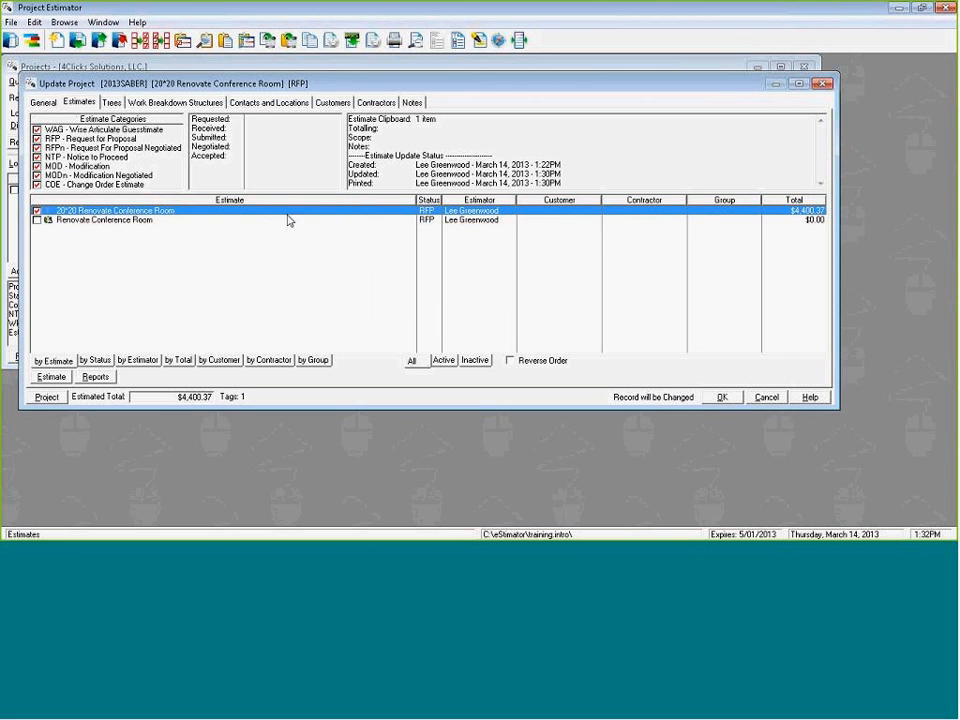
# Open the Renovate Conference Room estimate's line items, filter them with the s.f query and tag all the filtered items.
pyautogui.click(256, 220)
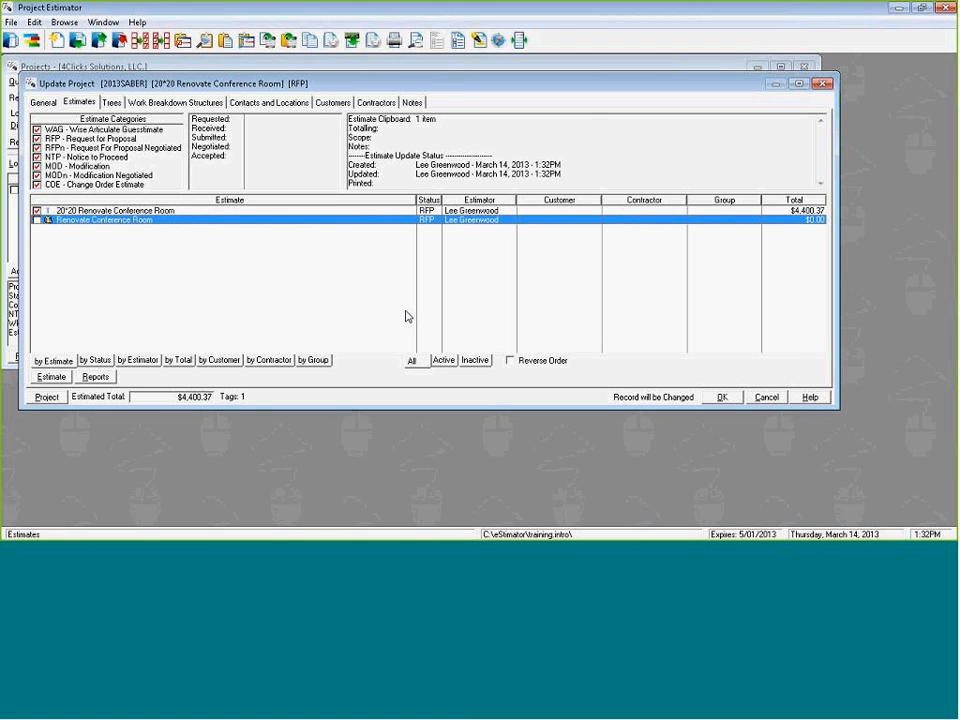
pyautogui.press('Return')
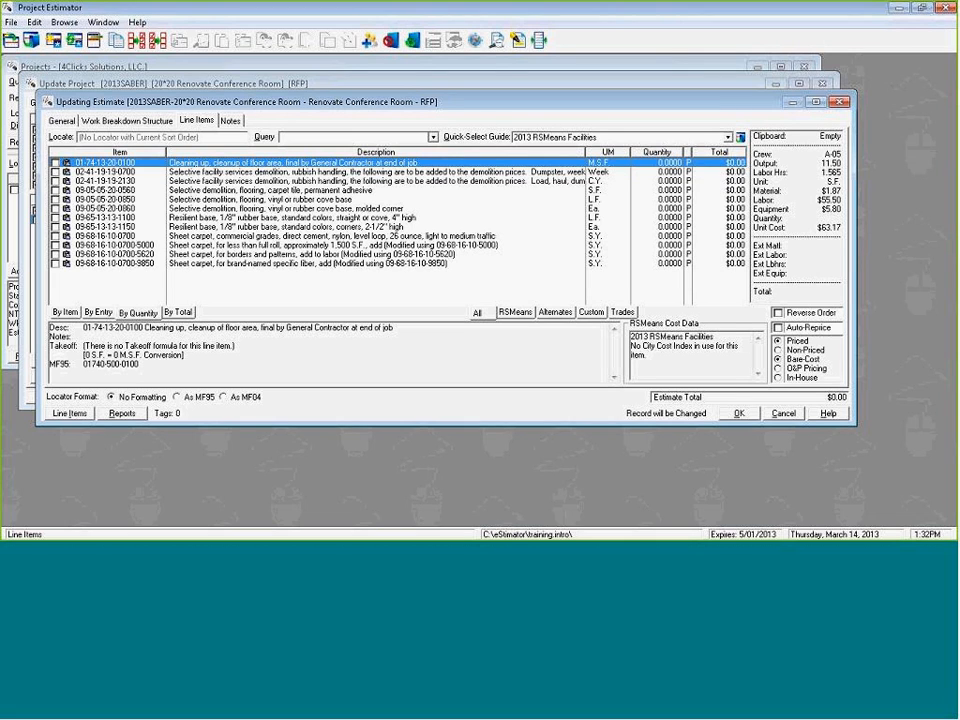
pyautogui.click(433, 137)
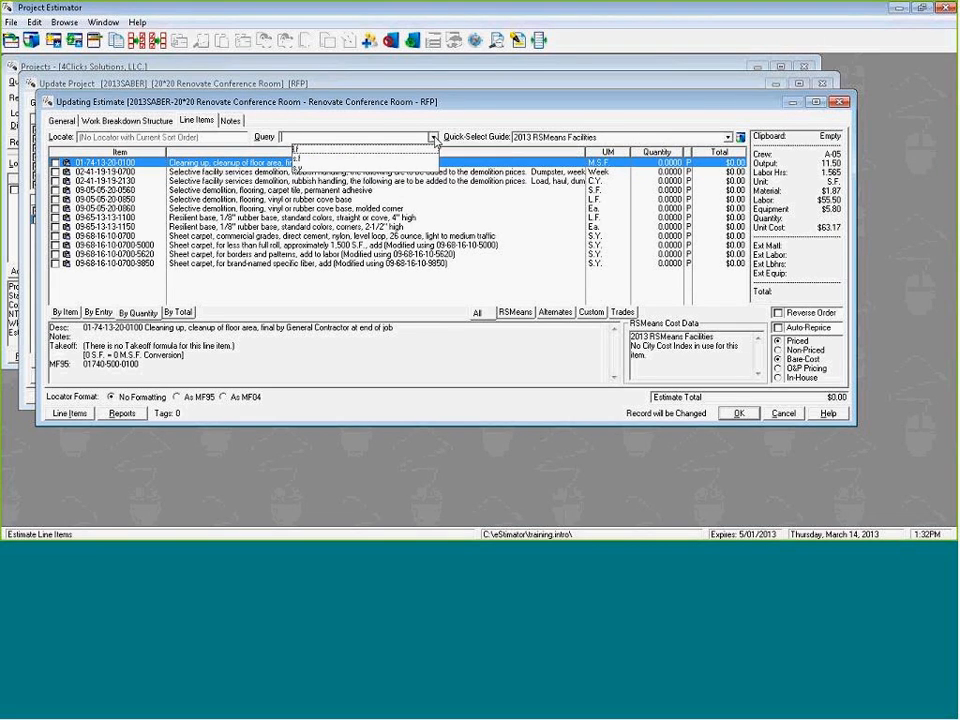
pyautogui.click(354, 158)
pyautogui.press('space')
pyautogui.press('space')
pyautogui.press('space')
pyautogui.press('space')
pyautogui.press('space')
pyautogui.press('space')
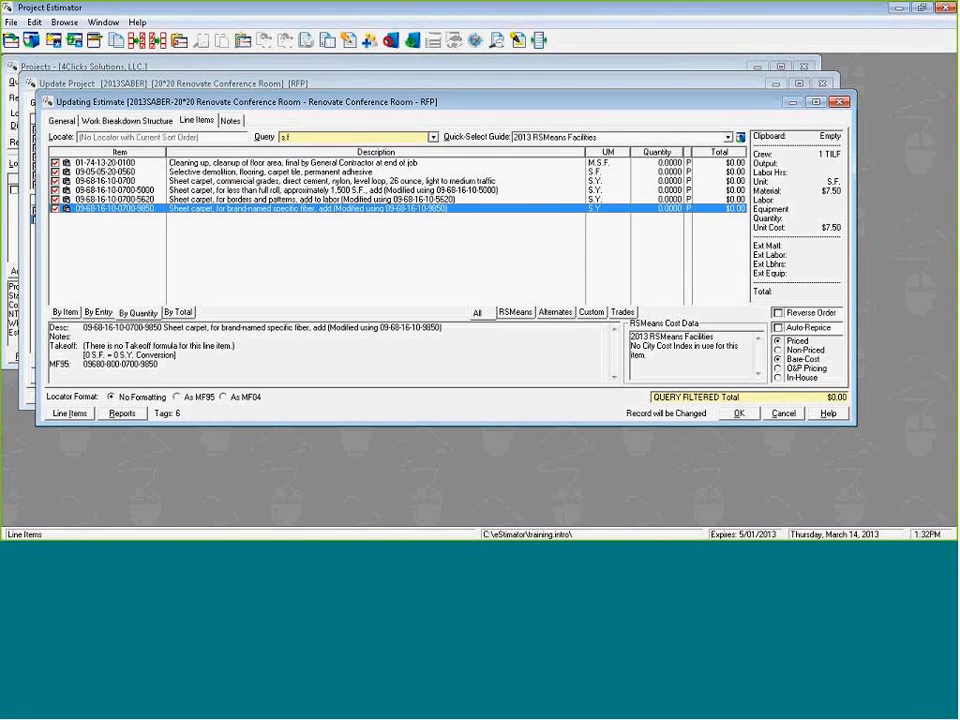
# Start a batch quantity modification of the tagged items, grabbing the quantity from eTakeoff, and open the training.intro project there.
pyautogui.hotkey('ctrl', 'b')
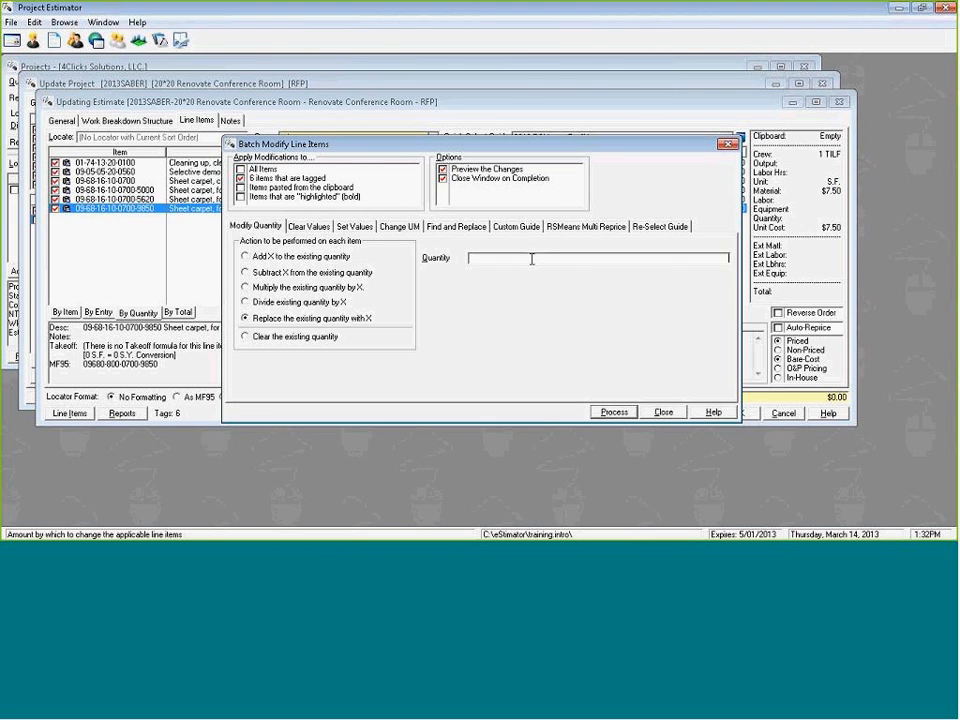
pyautogui.rightClick(472, 261)
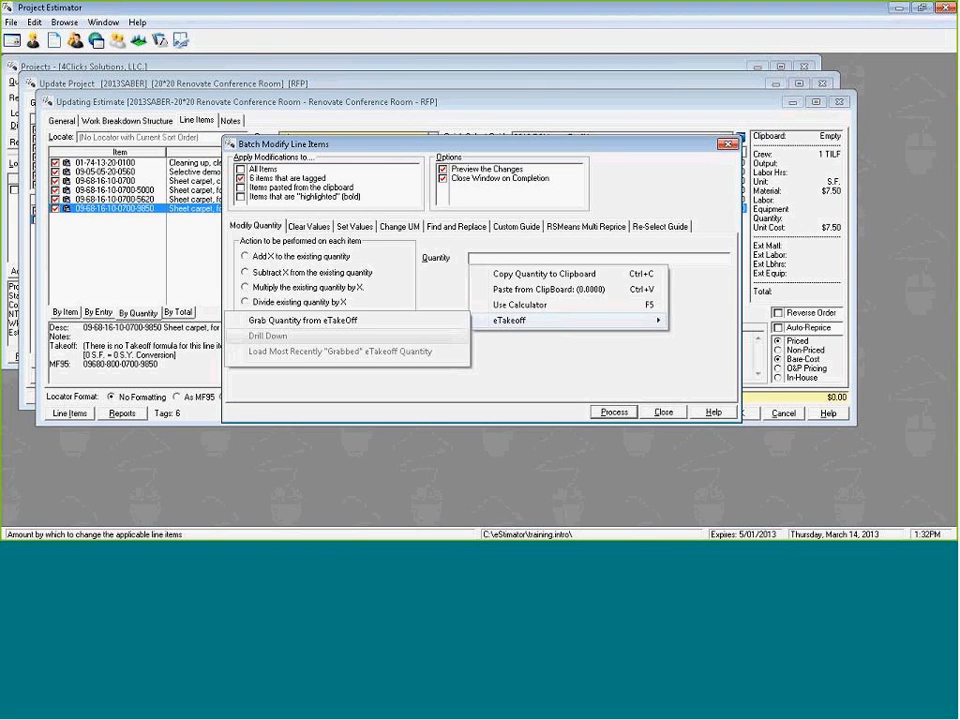
pyautogui.click(286, 322)
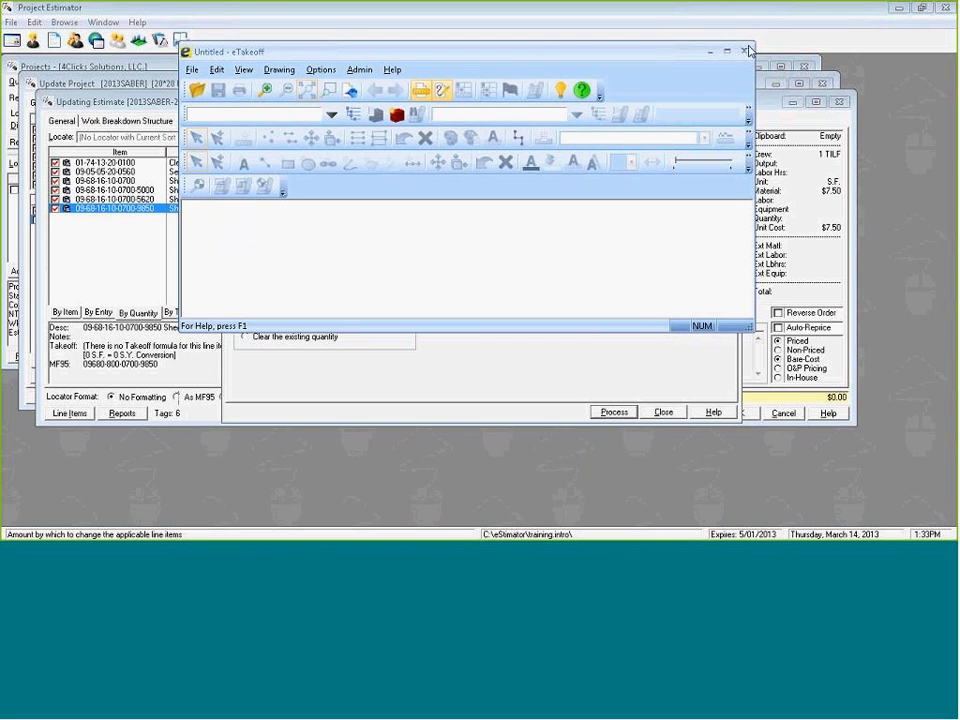
pyautogui.click(728, 53)
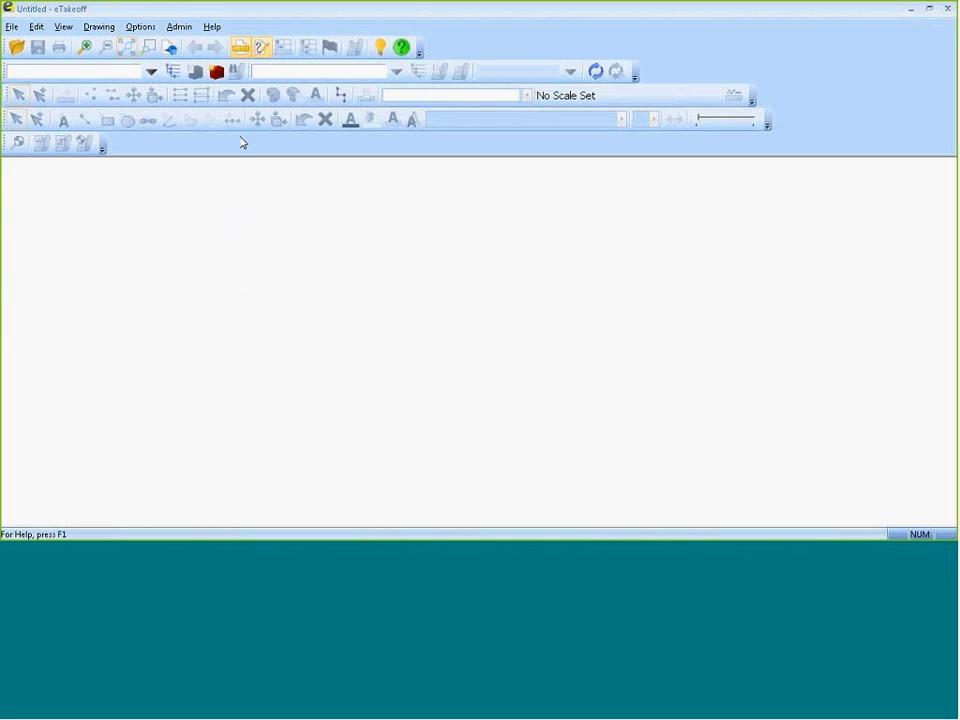
pyautogui.click(149, 73)
pyautogui.click(50, 116)
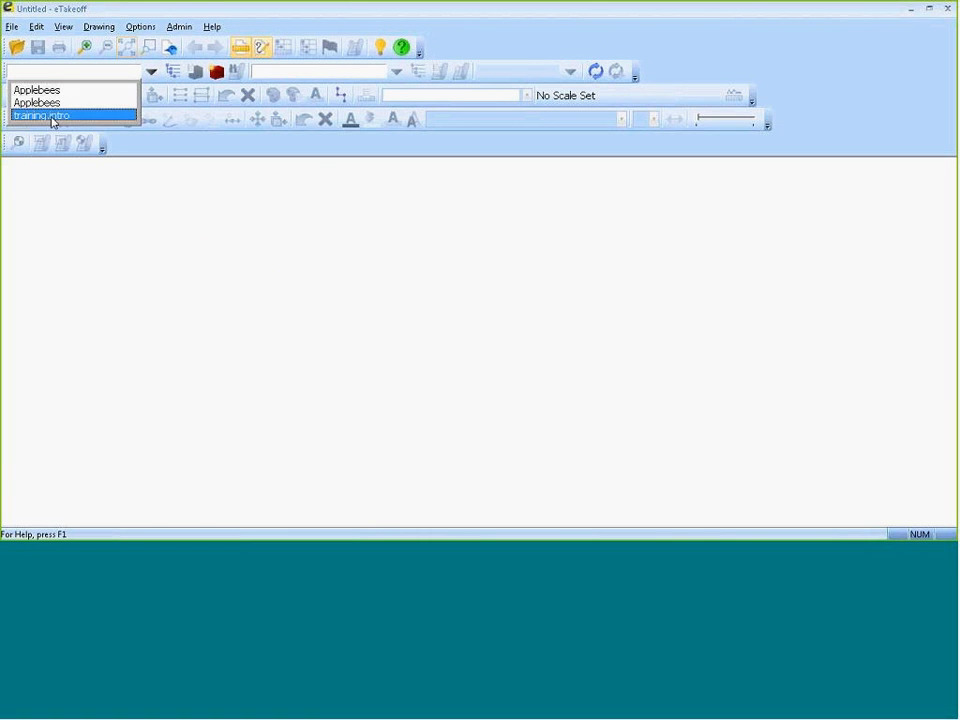
# Delete the existing area measurement on Classroom 2 in the Building 101 drawing.
pyautogui.click(137, 383)
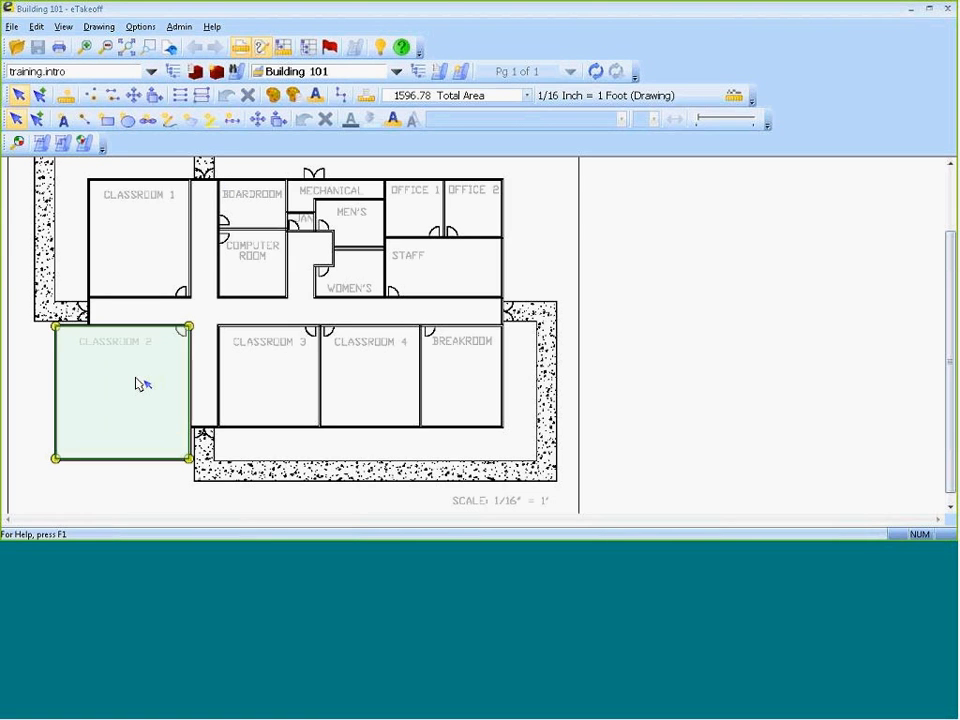
pyautogui.press('Delete')
pyautogui.press('Return')
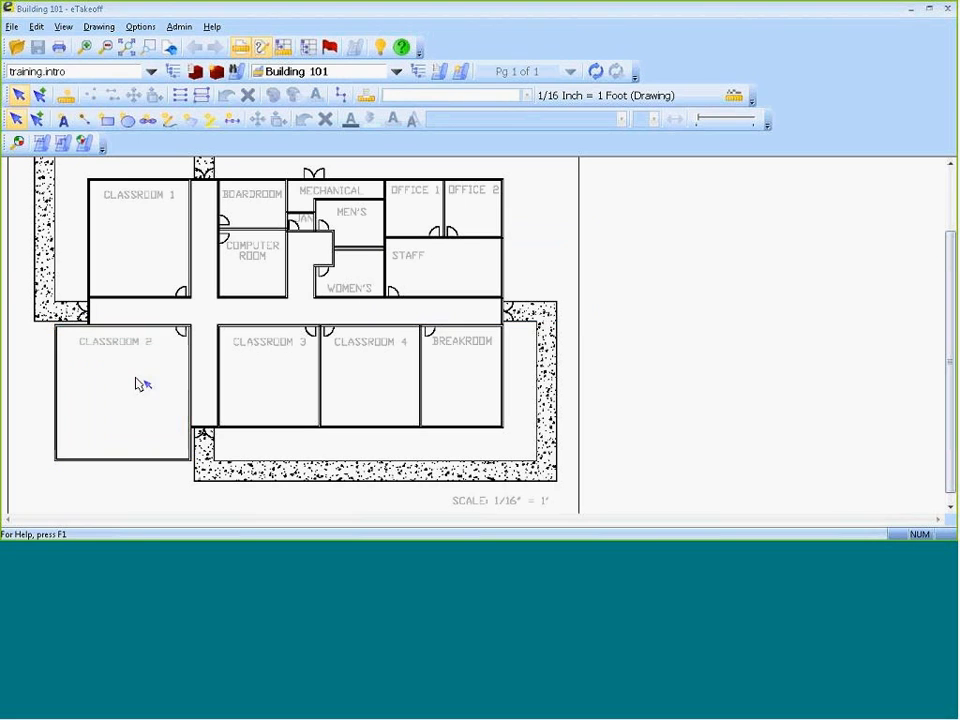
# Trace the four corners of Classroom 2 as a Miscellaneous Area measurement of about 1602 sq ft.
pyautogui.click(65, 95)
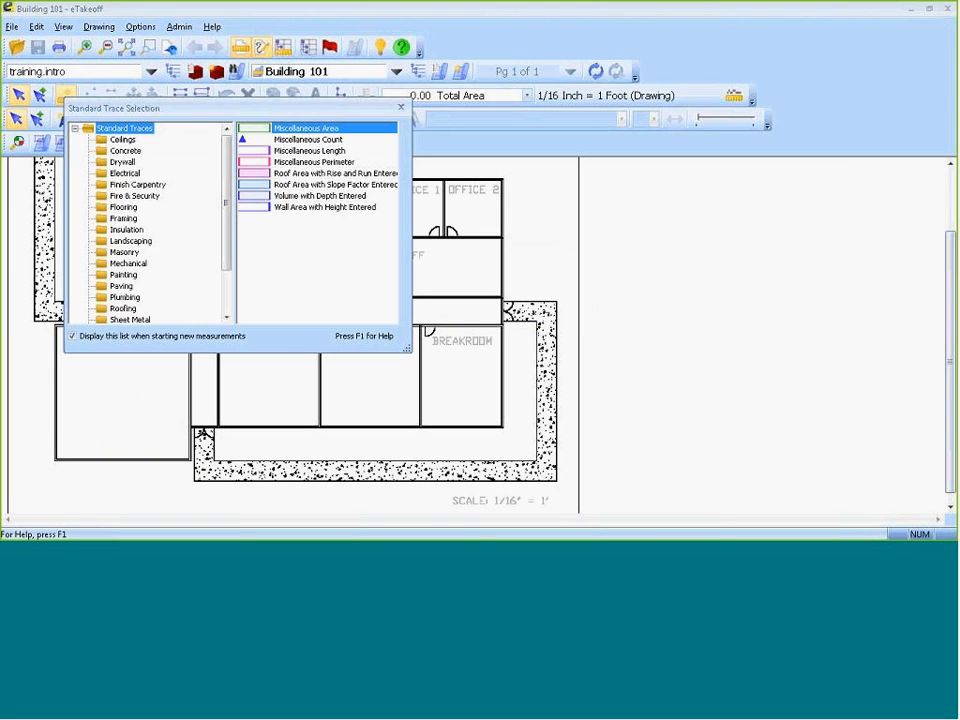
pyautogui.doubleClick(333, 130)
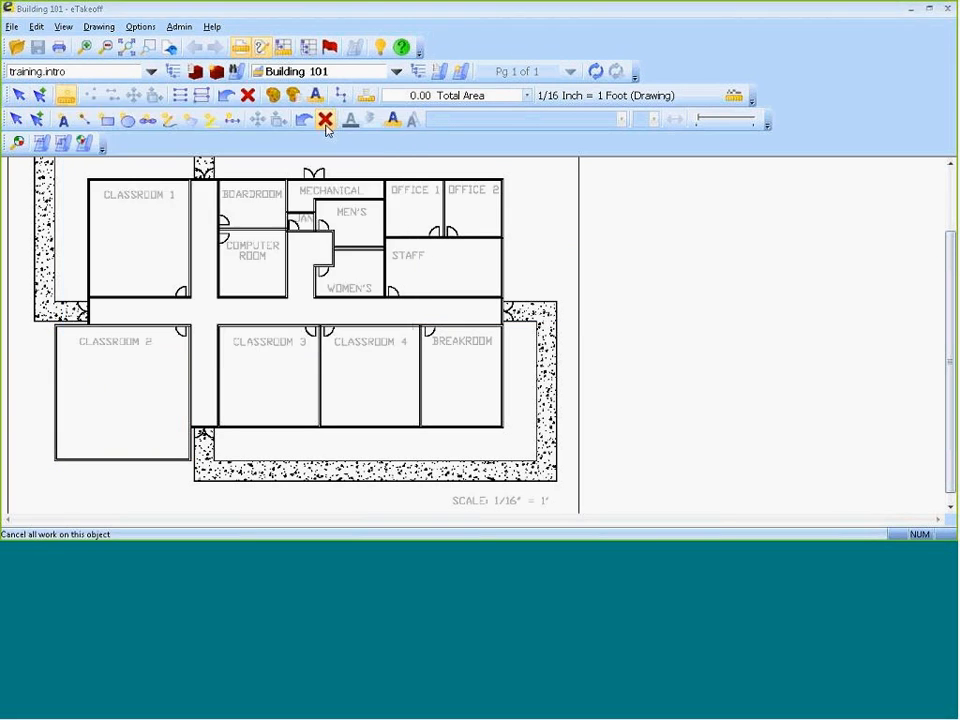
pyautogui.moveTo(57, 460); pyautogui.dragTo(56, 459)
pyautogui.moveTo(60, 333); pyautogui.dragTo(58, 330)
pyautogui.moveTo(193, 330); pyautogui.dragTo(189, 327)
pyautogui.moveTo(190, 460); pyautogui.dragTo(191, 461)
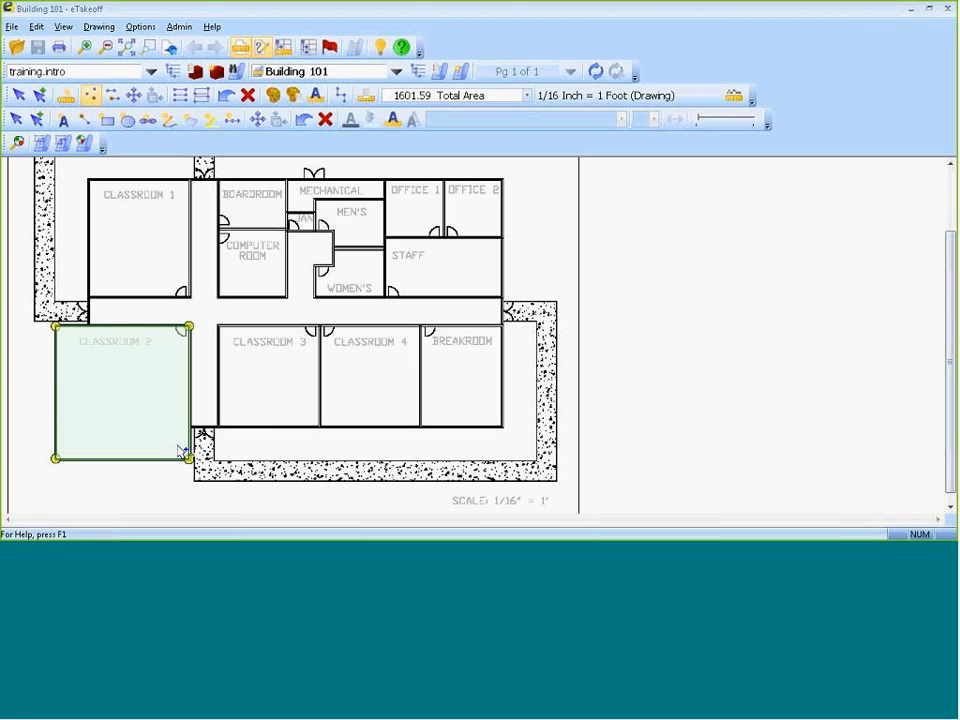
# Copy the Classroom 2 measurement's total area and return to estimating with the quantity.
pyautogui.rightClick(134, 397)
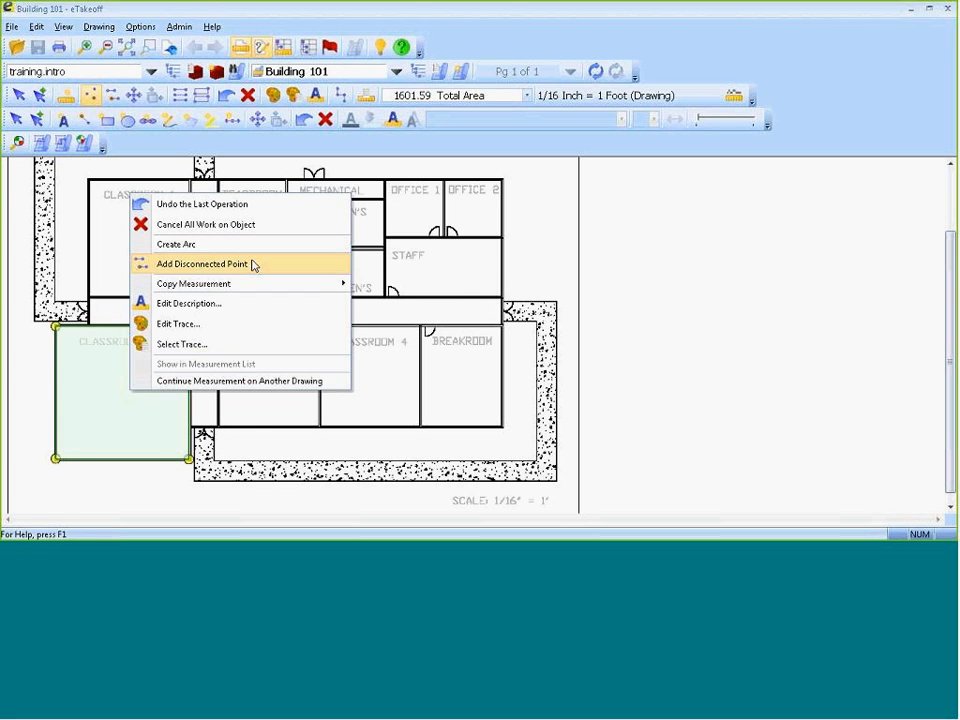
pyautogui.moveTo(235, 284)
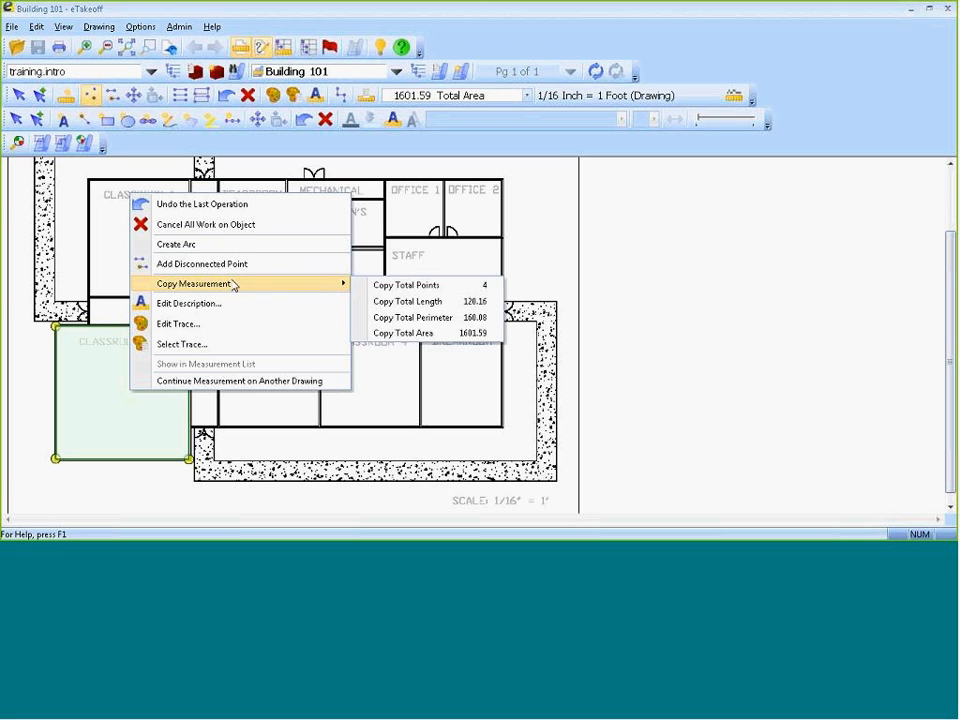
pyautogui.click(449, 333)
pyautogui.rightClick(124, 379)
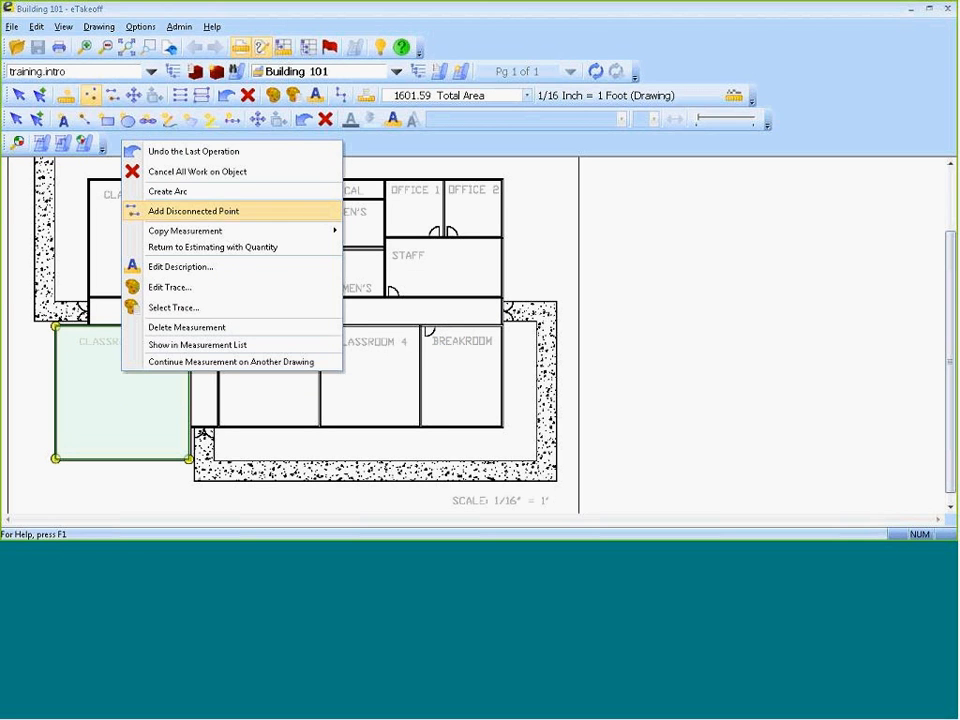
pyautogui.click(226, 248)
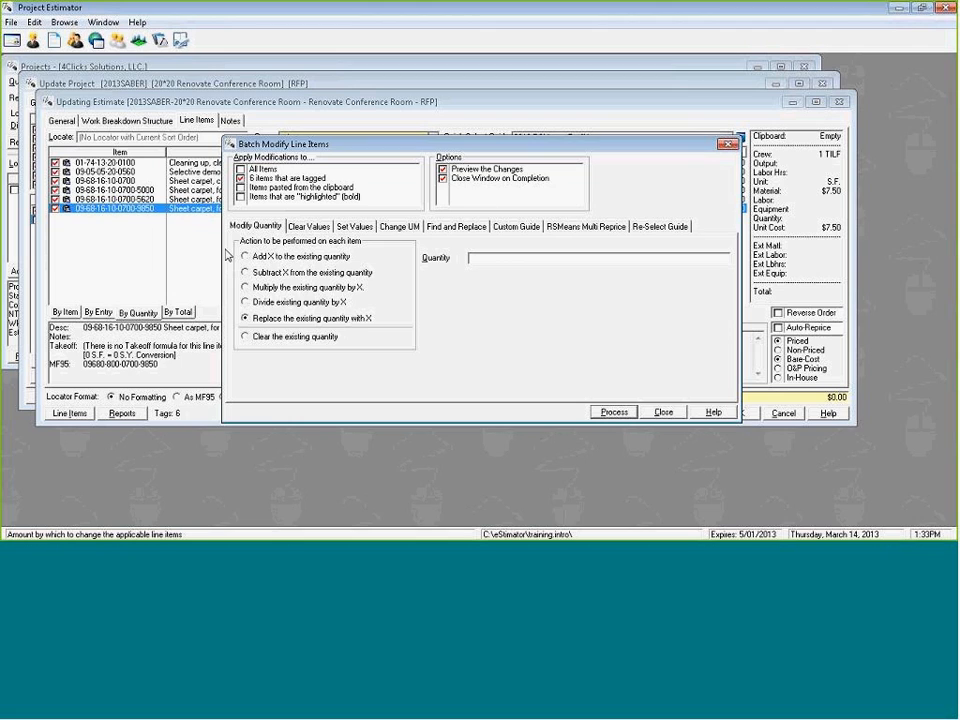
# Replace the tagged items' quantities with the eTakeoff Total Area of 1,601.5872 and apply the batch changes.
pyautogui.rightClick(536, 264)
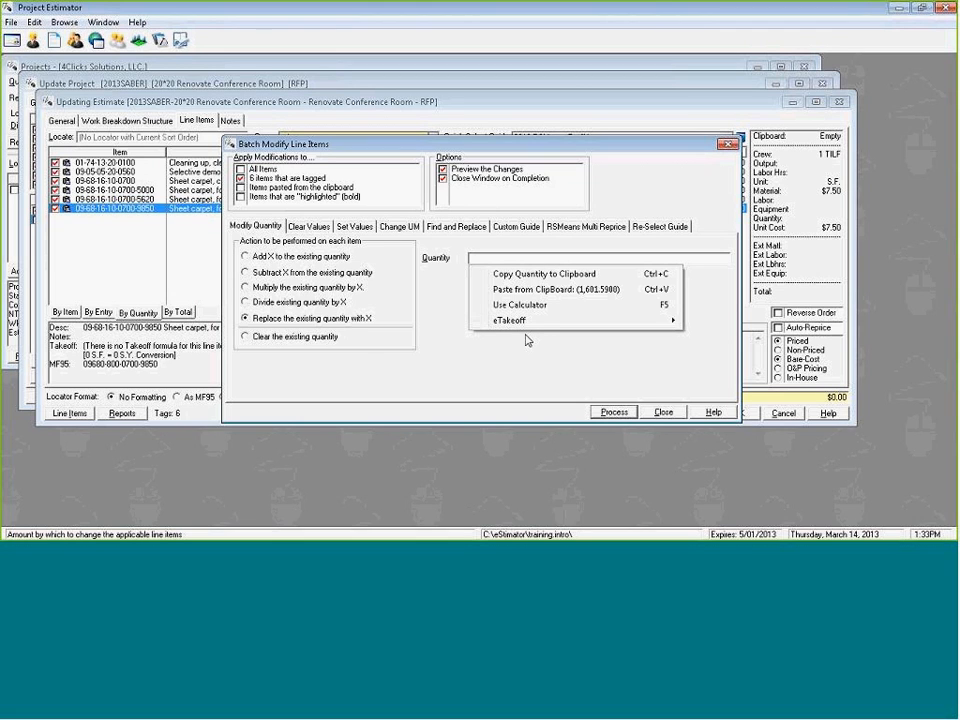
pyautogui.moveTo(516, 319)
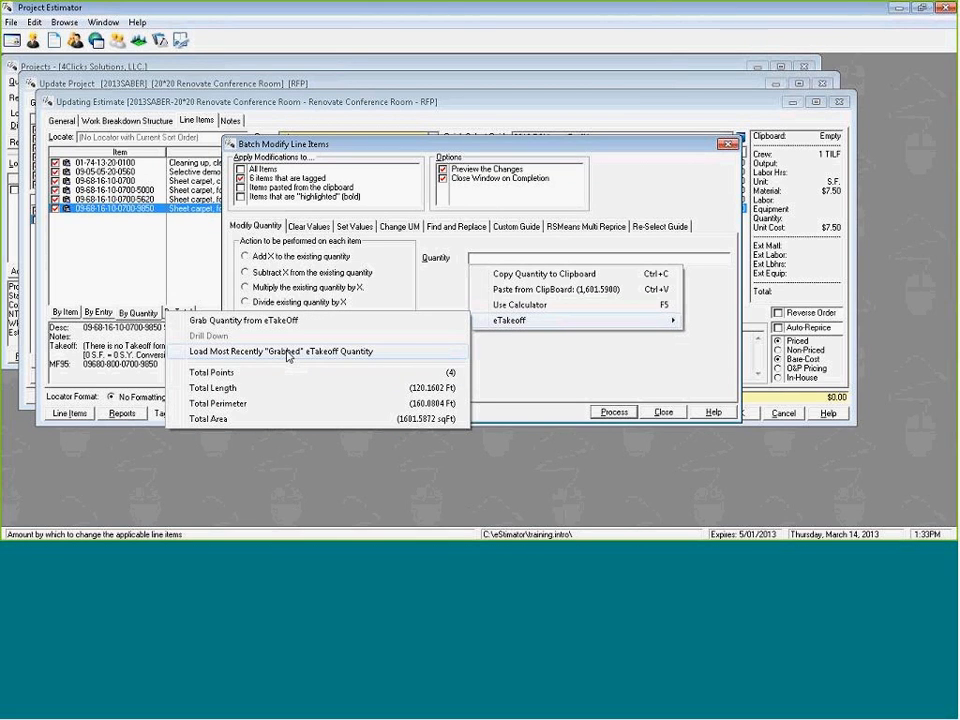
pyautogui.click(320, 419)
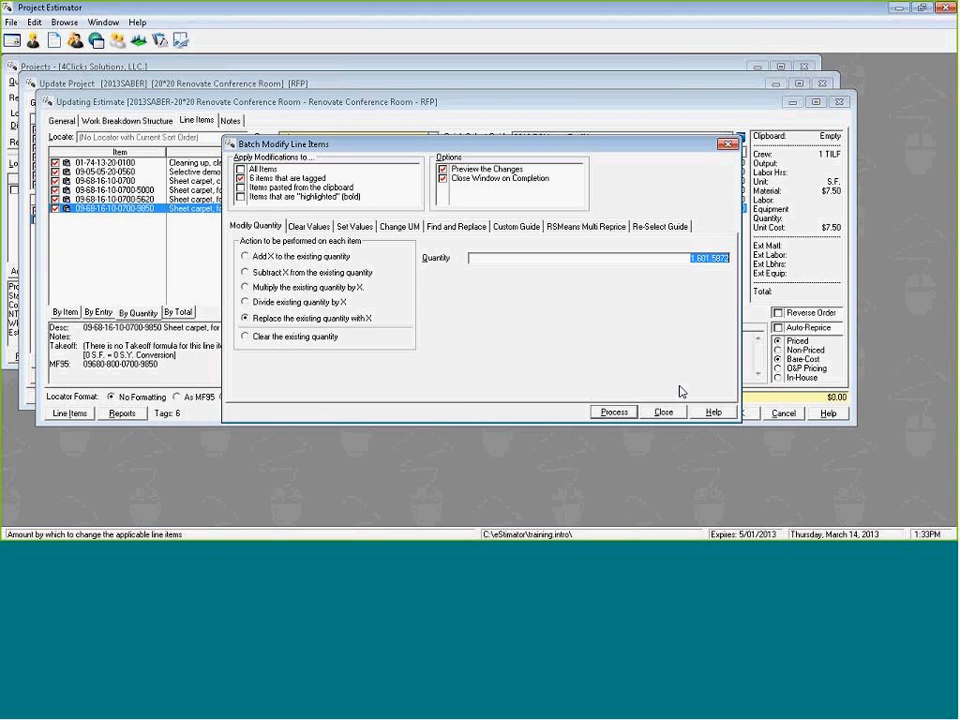
pyautogui.click(614, 412)
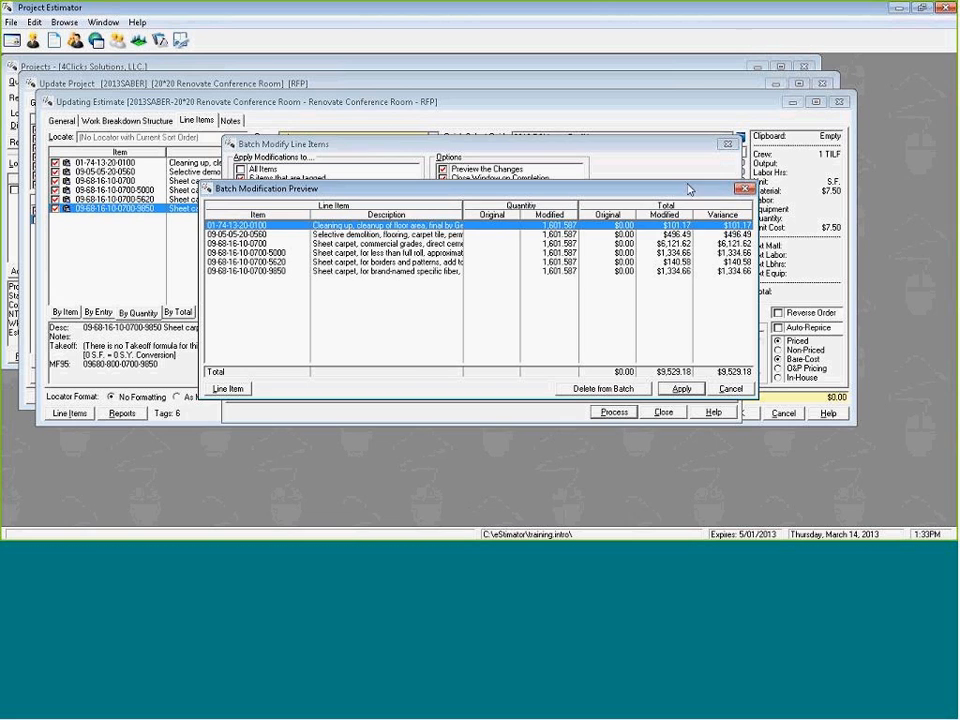
pyautogui.click(681, 388)
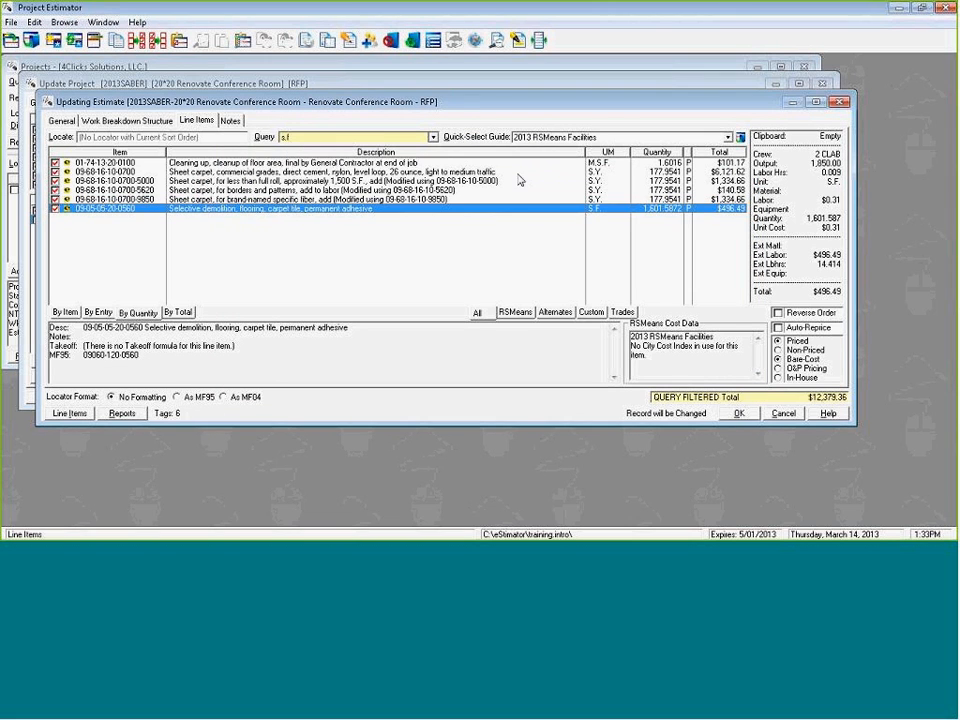
# Filter the line items by the l.f query and tag the cove base demolition and 4" resilient base items.
pyautogui.click(432, 136)
pyautogui.click(314, 159)
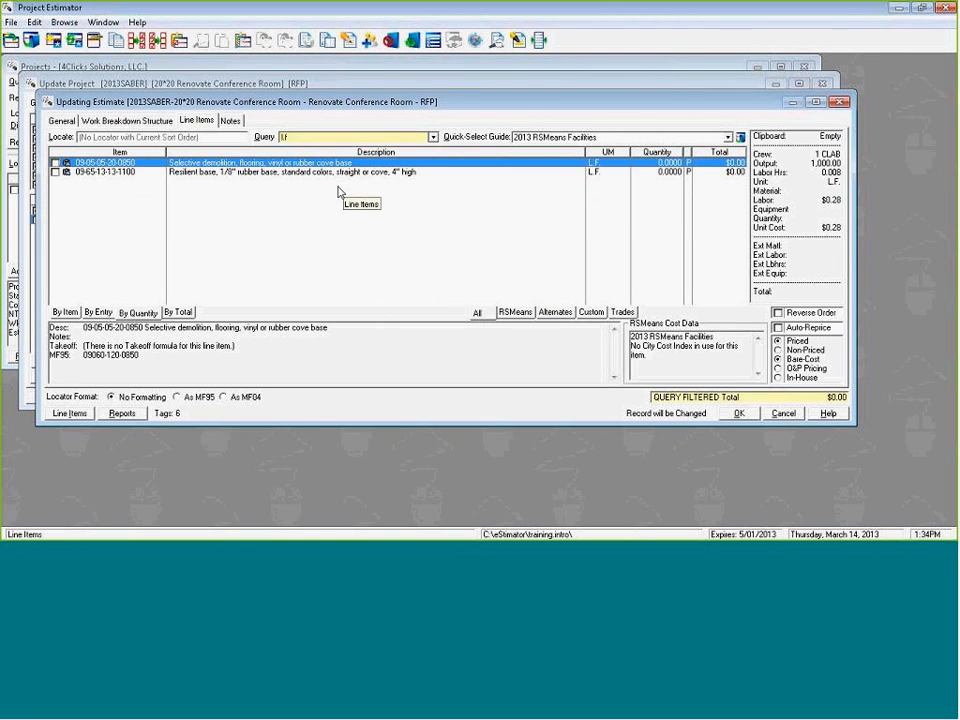
pyautogui.press('space')
pyautogui.press('space')
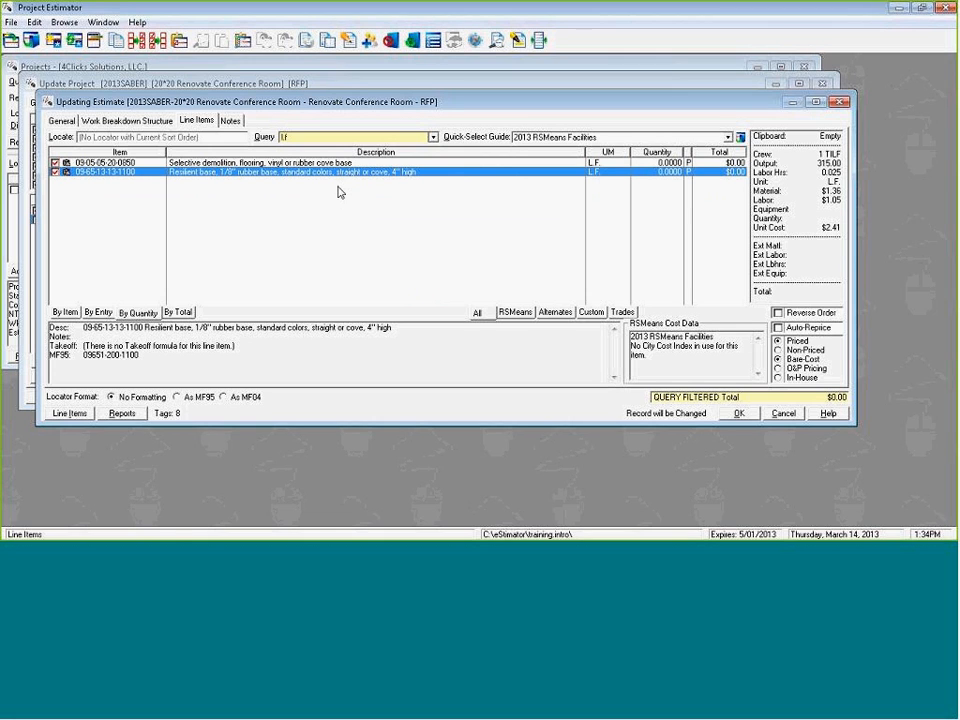
# Replace the tagged items' quantities with the eTakeoff Total Length of 120.1602 and apply the batch changes.
pyautogui.rightClick(527, 262)
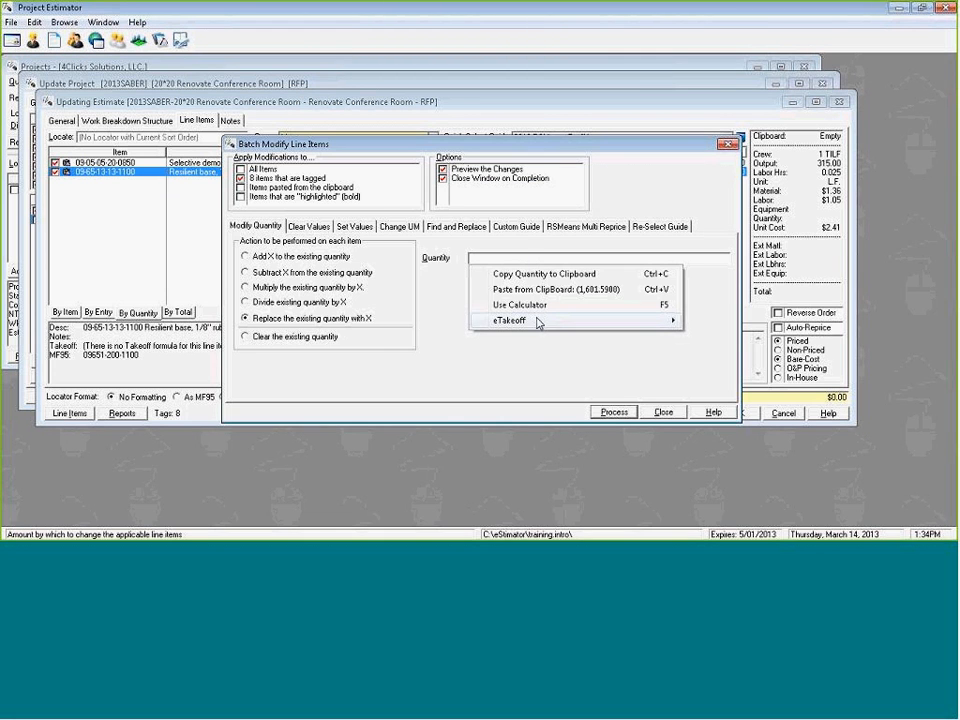
pyautogui.moveTo(535, 321)
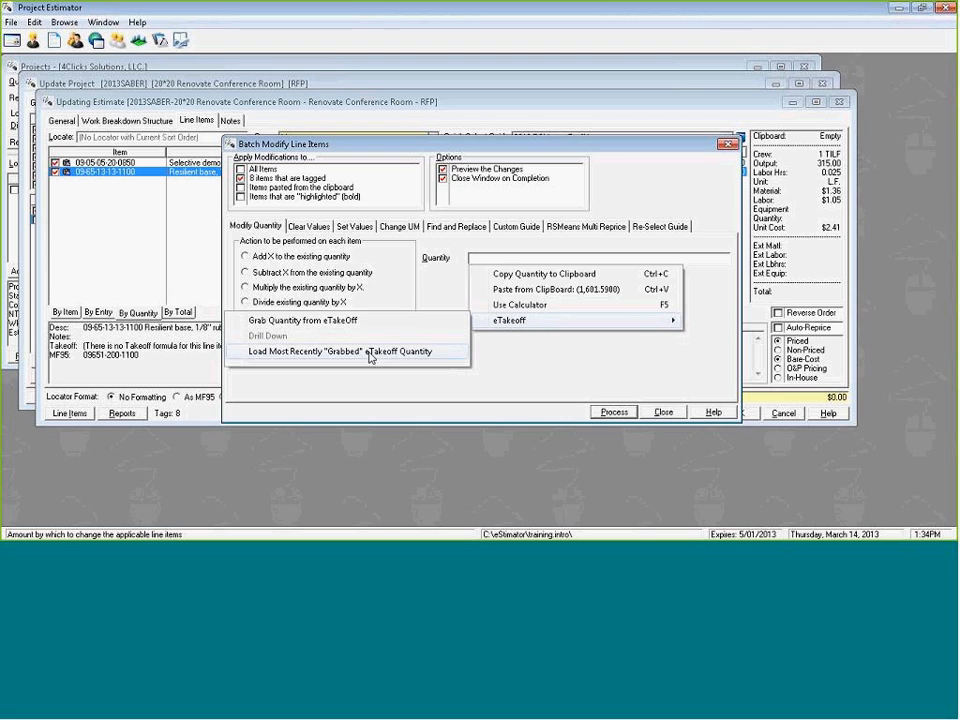
pyautogui.click(369, 356)
pyautogui.rightClick(575, 257)
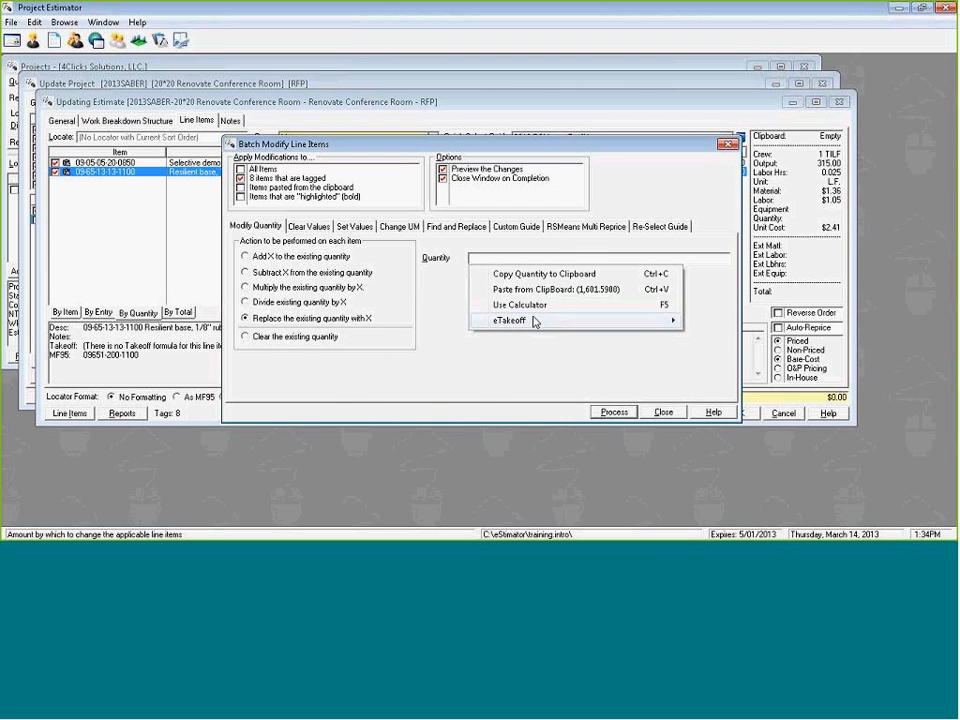
pyautogui.moveTo(535, 321)
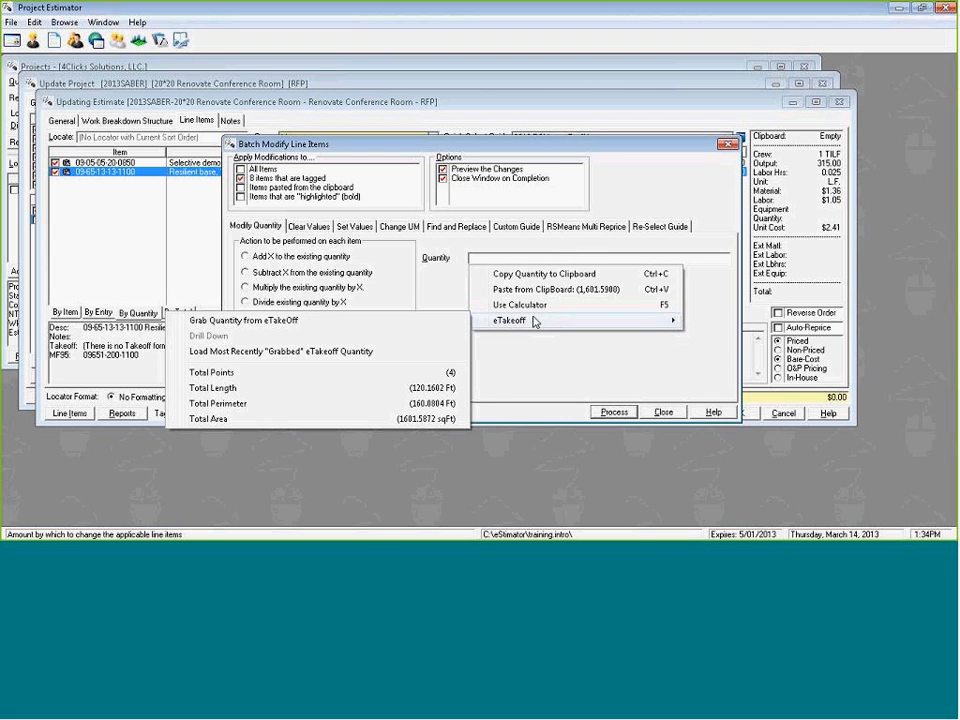
pyautogui.click(355, 388)
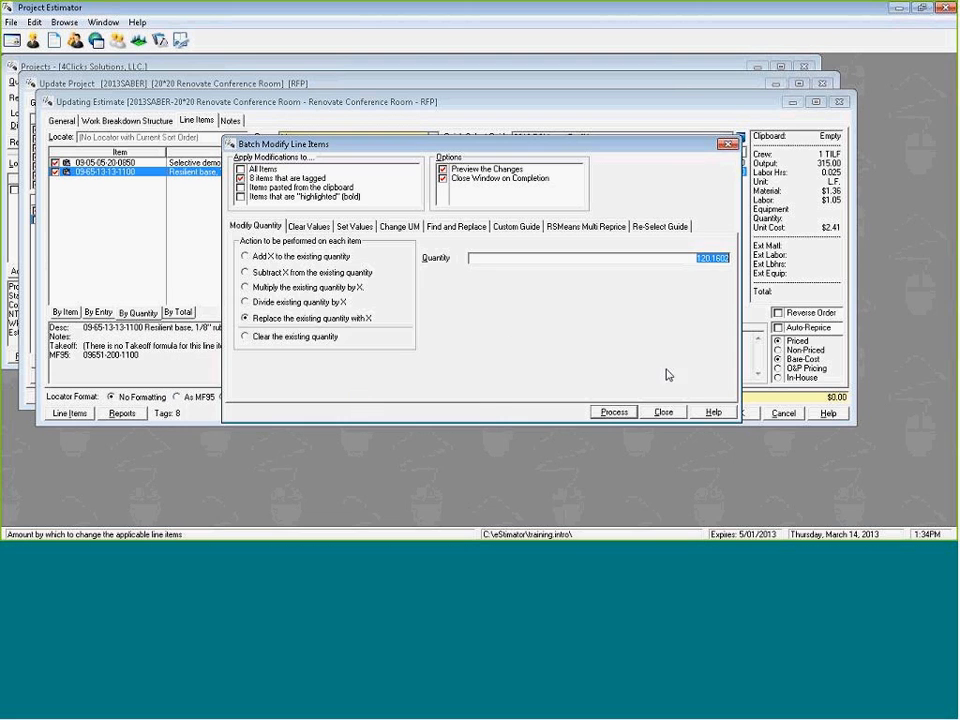
pyautogui.click(613, 412)
pyautogui.click(681, 388)
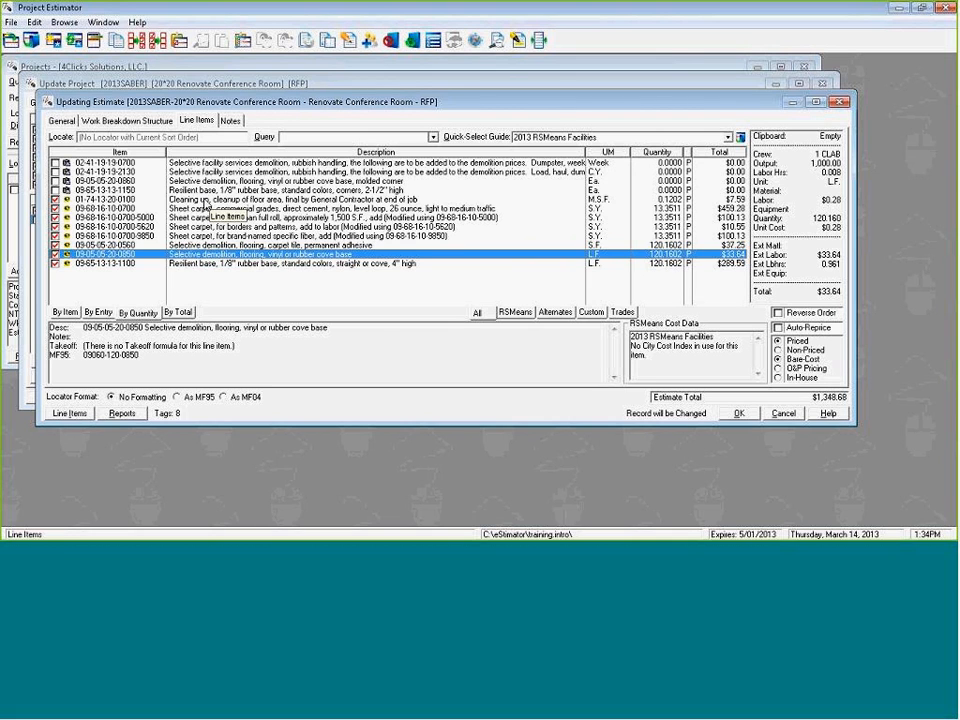
pyautogui.click(204, 200)
pyautogui.press('space')
pyautogui.press('space')
pyautogui.press('space')
pyautogui.press('space')
pyautogui.press('space')
pyautogui.press('space')
pyautogui.press('space')
pyautogui.press('space')
pyautogui.press('Up')
pyautogui.press('Up')
pyautogui.press('Up')
pyautogui.press('Up')
pyautogui.press('Up')
pyautogui.press('Up')
pyautogui.press('Up')
pyautogui.press('Up')
pyautogui.press('Up')
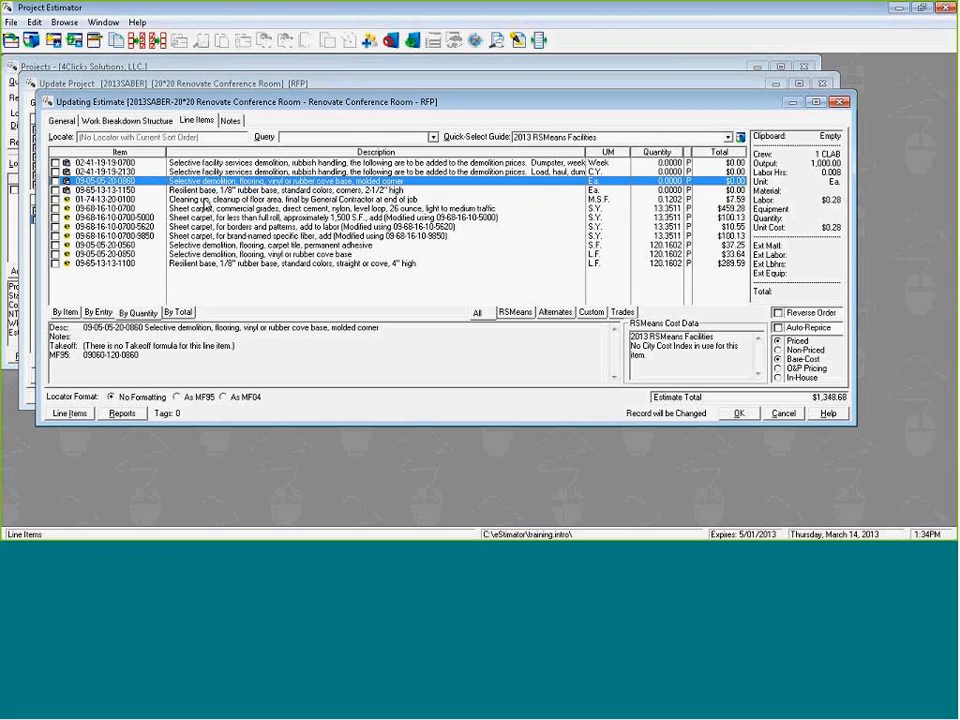
pyautogui.press('space')
pyautogui.press('space')
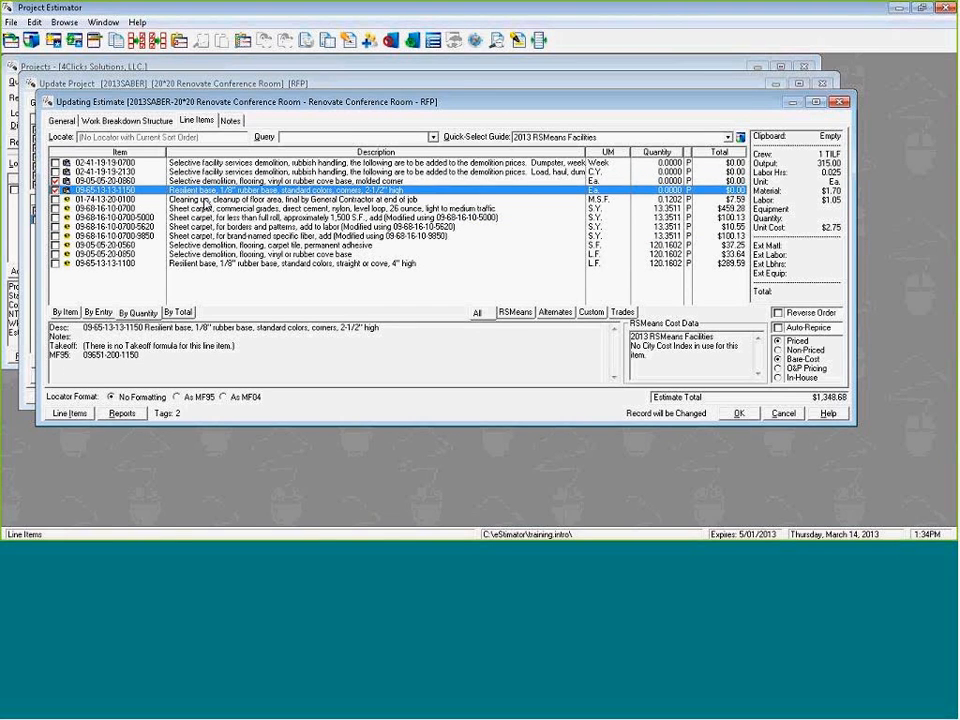
# Batch replace the two tagged corner items' quantities with the eTakeoff Total Points of 4 and apply the changes.
pyautogui.hotkey('ctrl', 'b')
pyautogui.rightClick(483, 259)
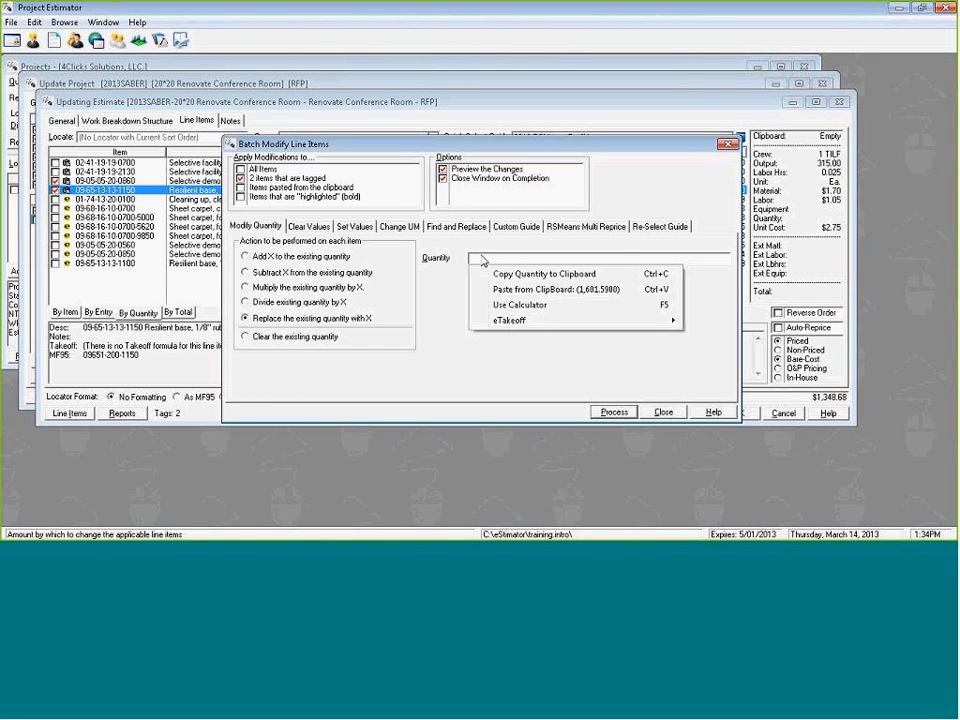
pyautogui.moveTo(510, 320)
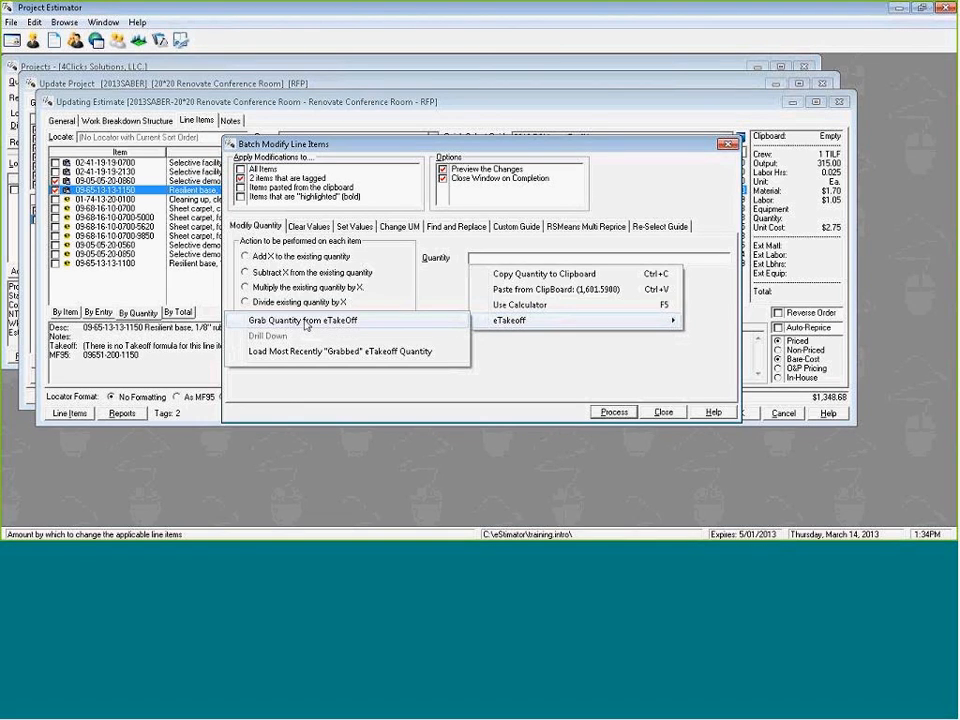
pyautogui.click(305, 322)
pyautogui.rightClick(537, 262)
pyautogui.moveTo(515, 320)
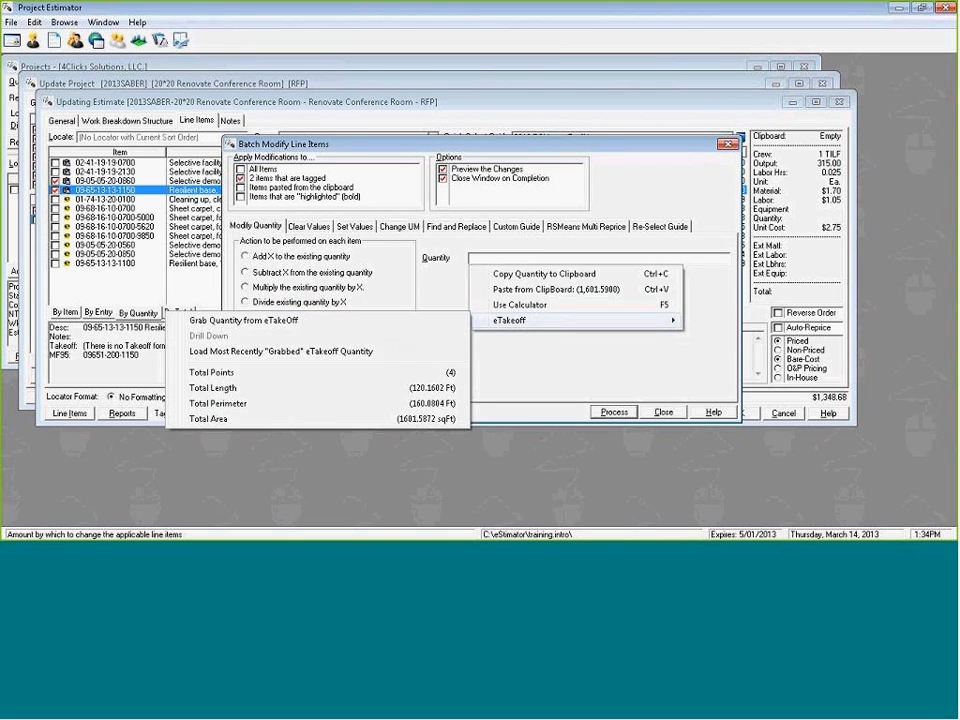
pyautogui.click(264, 378)
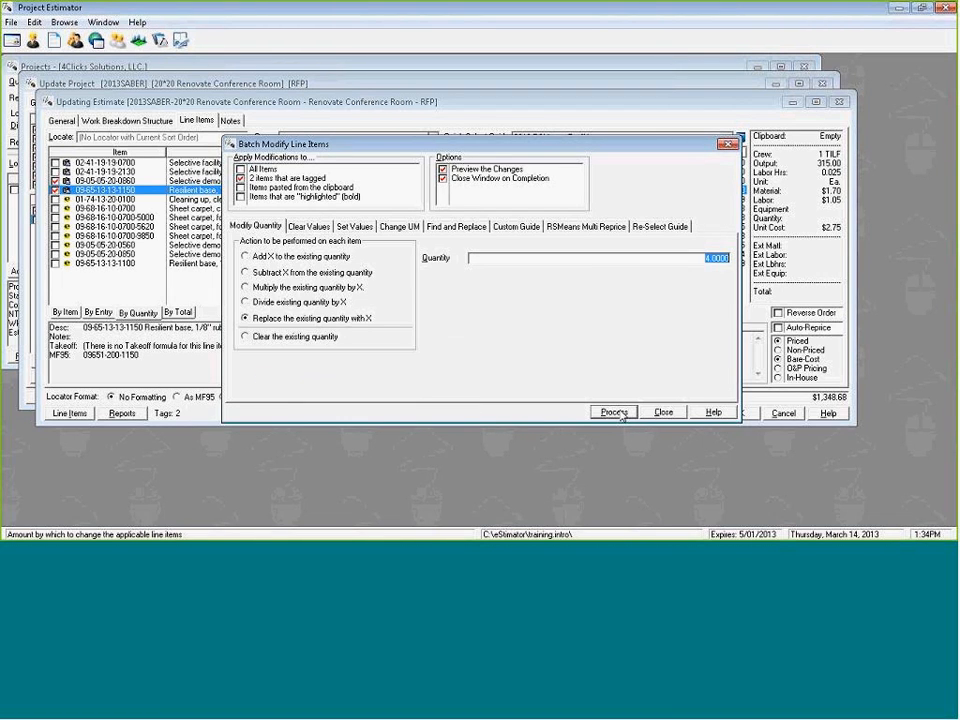
pyautogui.click(615, 412)
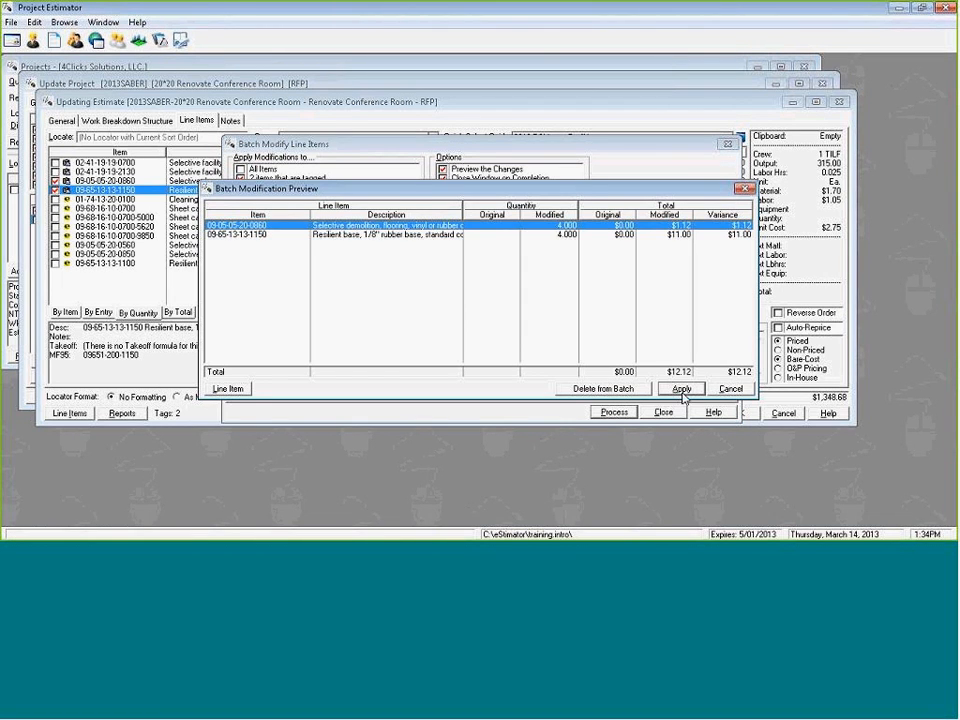
pyautogui.press('Return')
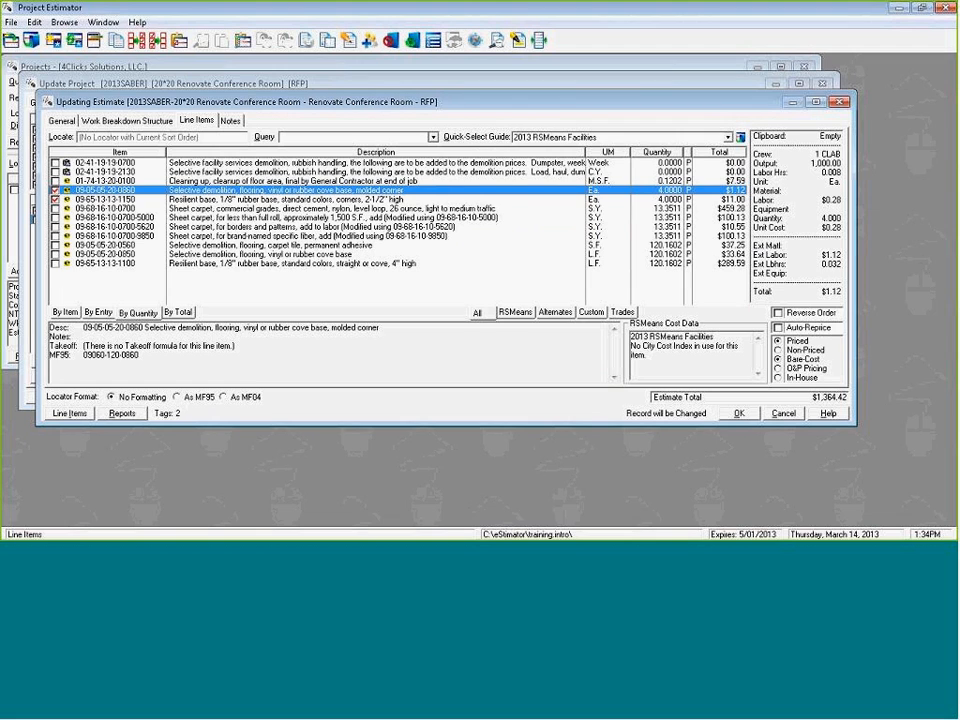
pyautogui.press('Down')
pyautogui.press('Down')
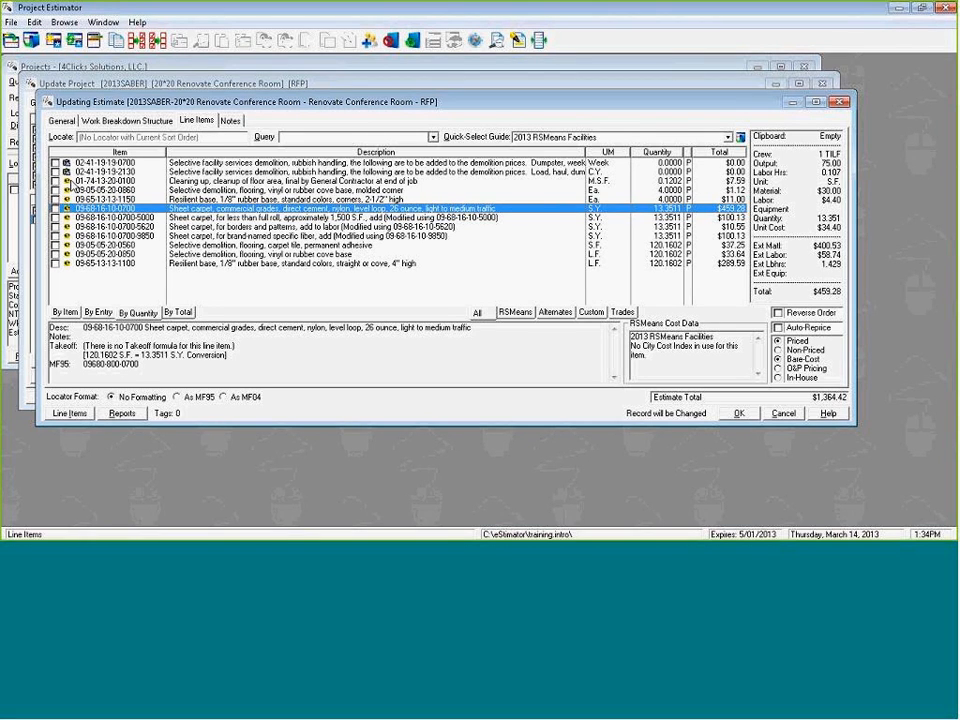
pyautogui.press('Escape')
pyautogui.press('Tab')
pyautogui.press('Return')
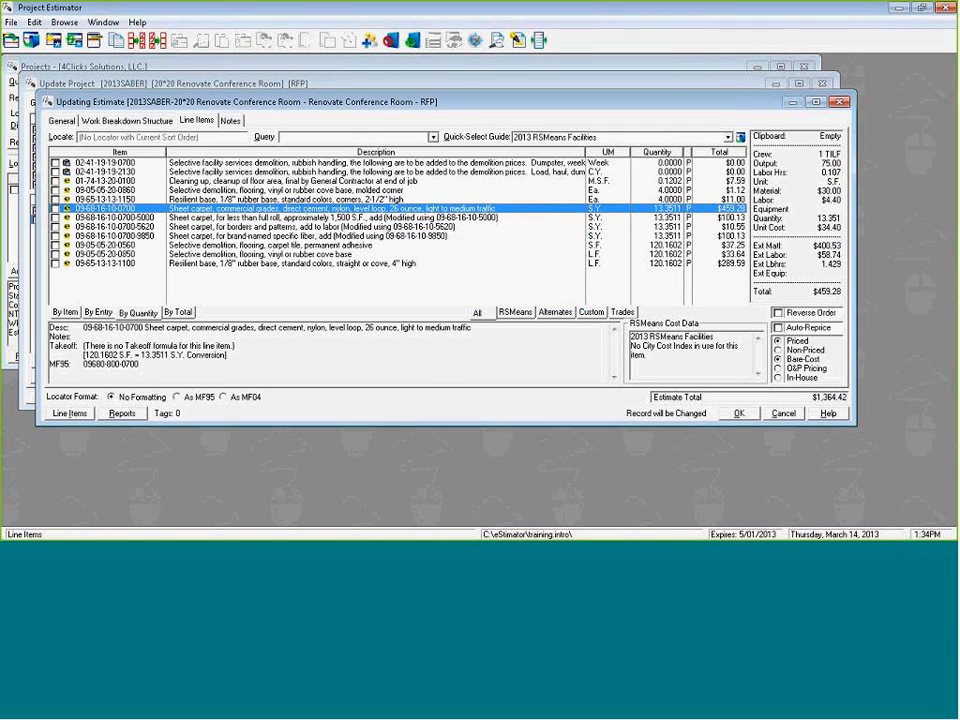